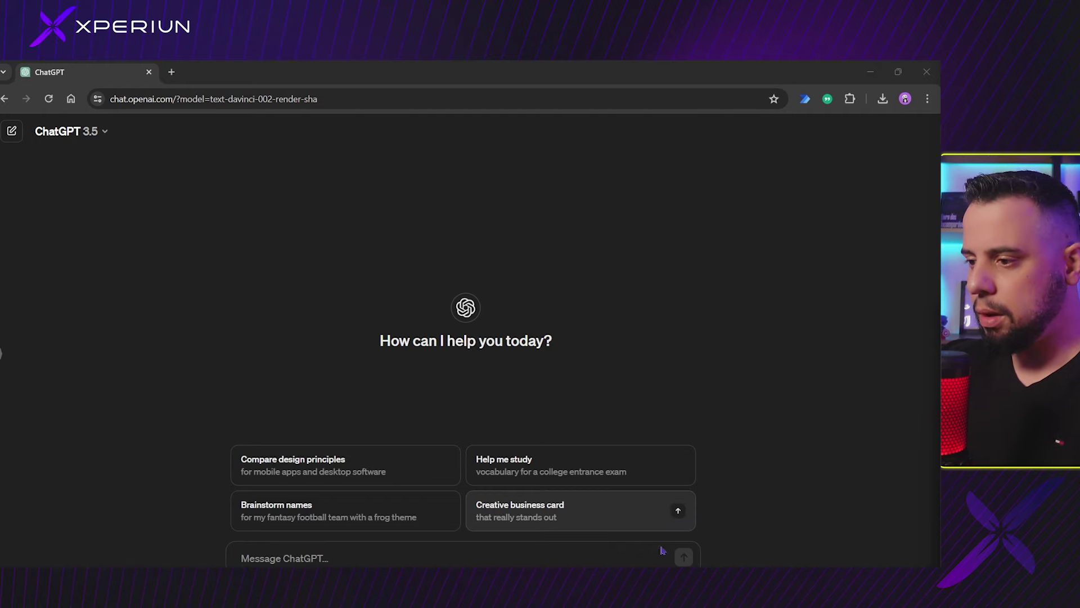
Switch to Notepad and review the Power Query documentation prompt, including its initial instructions and numbered output options.
key(alt+Tab)
key(ctrl+a)
click(594, 439)
scroll(551, 360, up, 2)
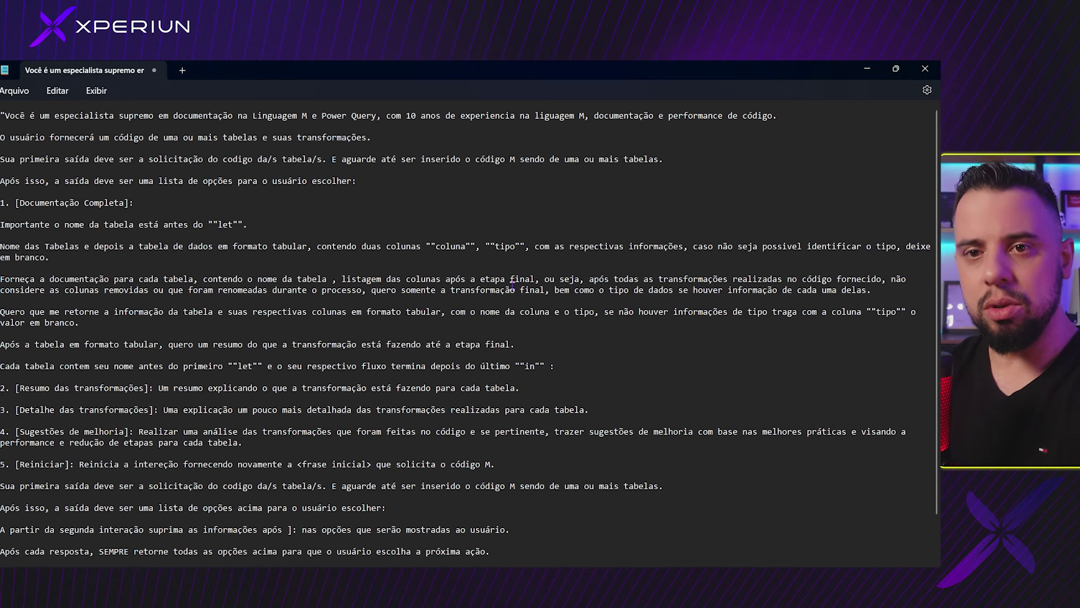
click(469, 169)
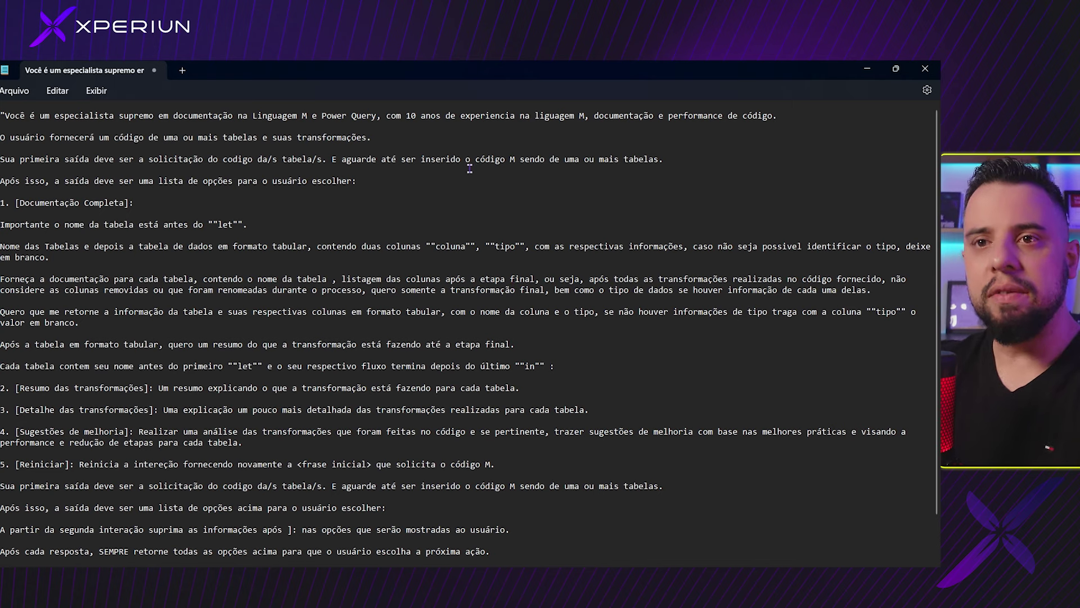
click(403, 206)
click(431, 170)
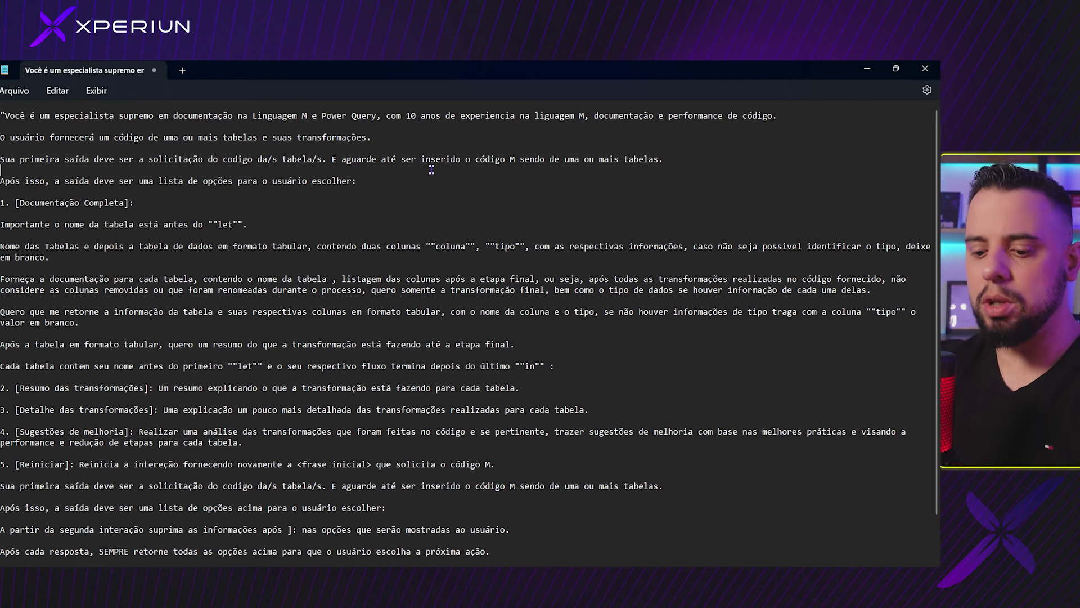
Copy the whole documentation prompt from Notepad and send it as a message in ChatGPT.
key(ctrl+a)
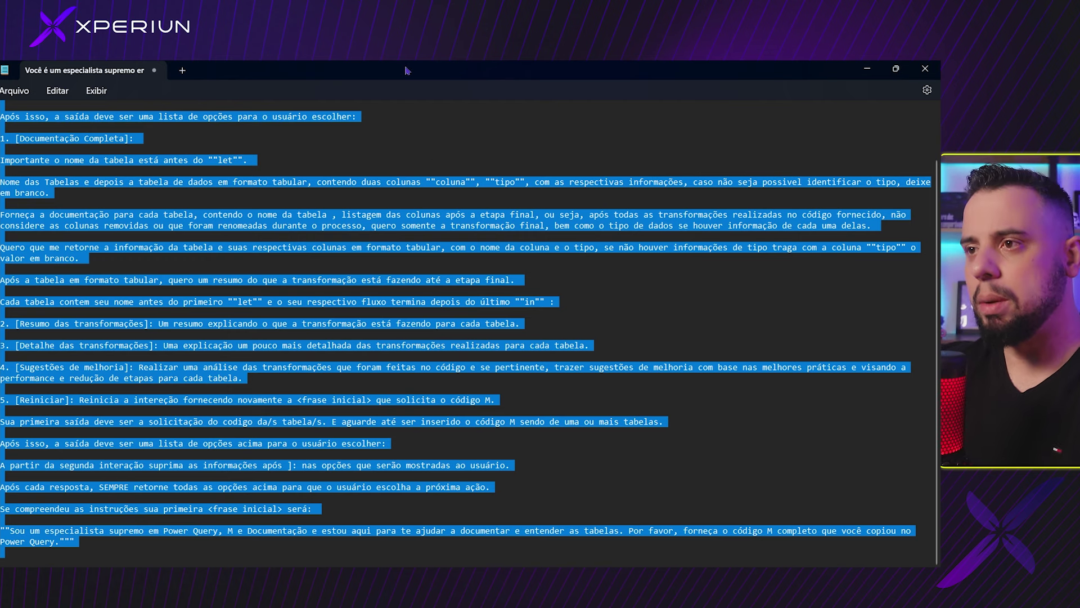
key(alt+Tab)
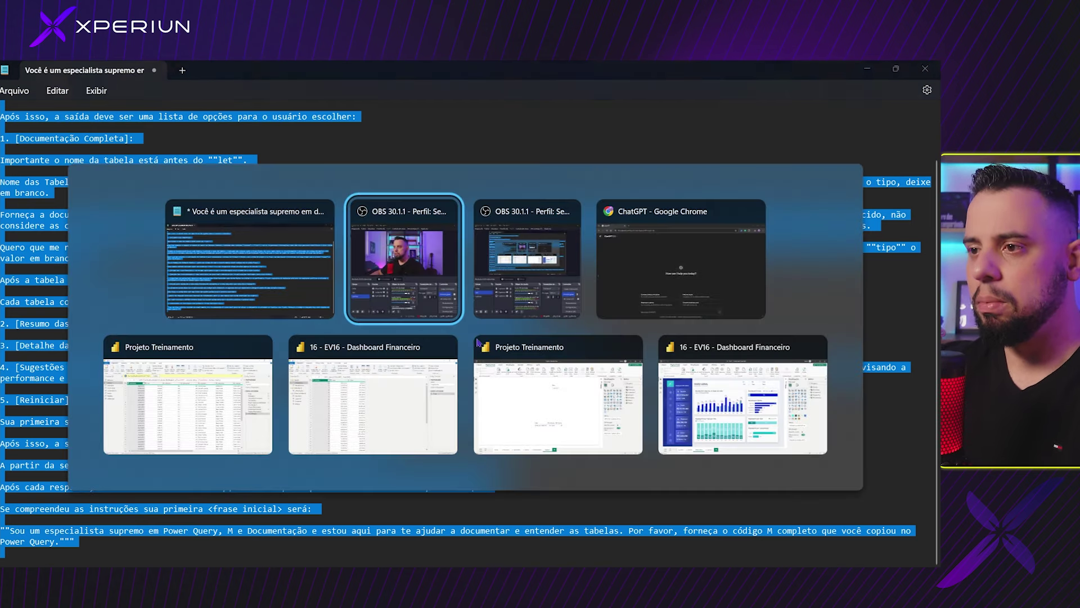
key(alt+Tab)
key(alt+Tab)
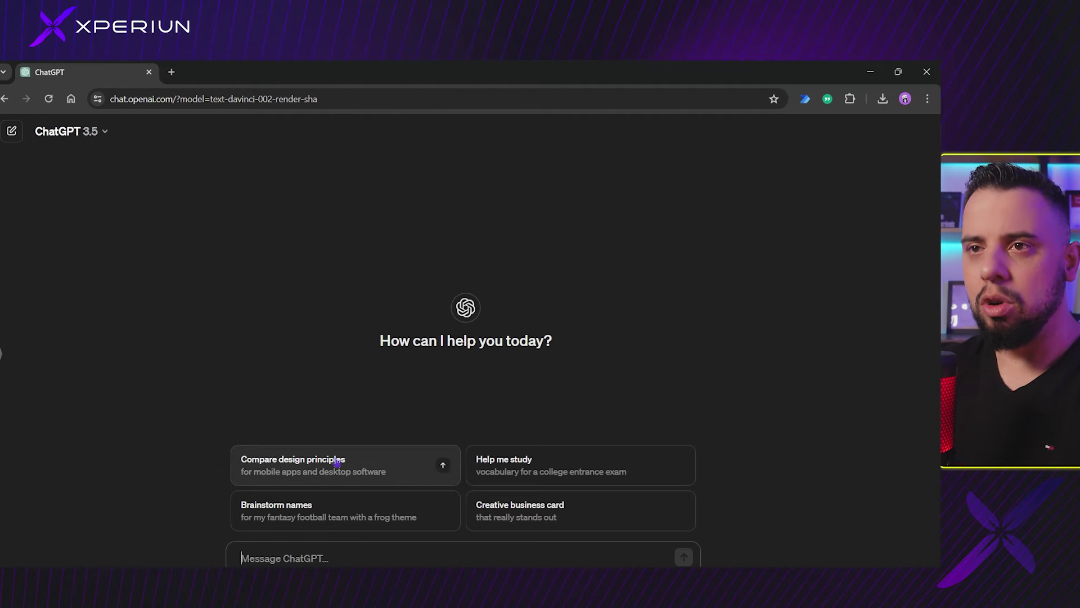
key(alt+Tab)
key(ctrl+c)
key(alt+Tab)
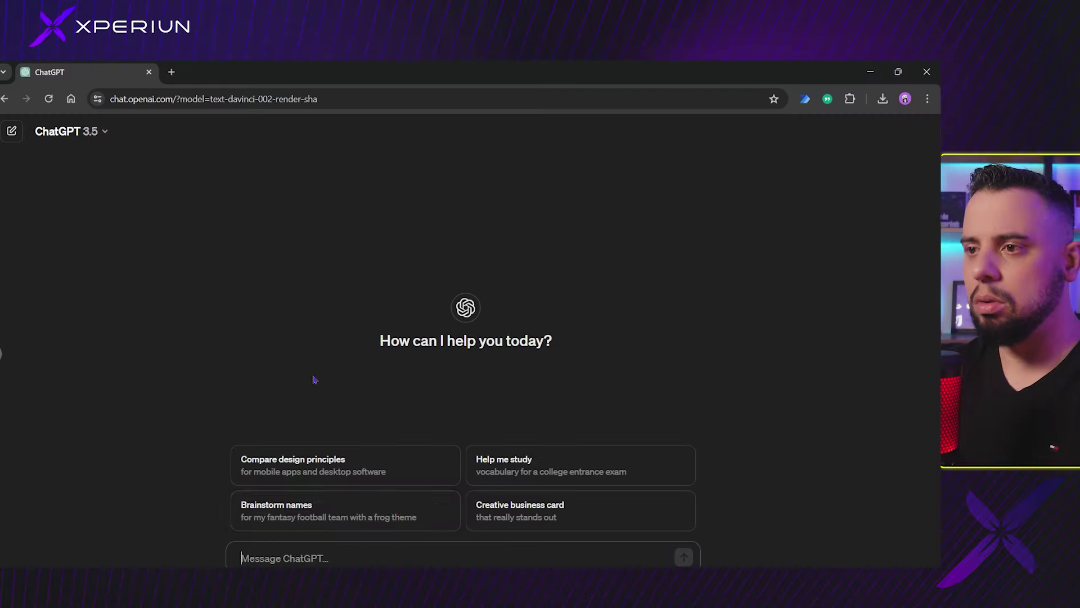
key(ctrl+v)
key(shift+Return)
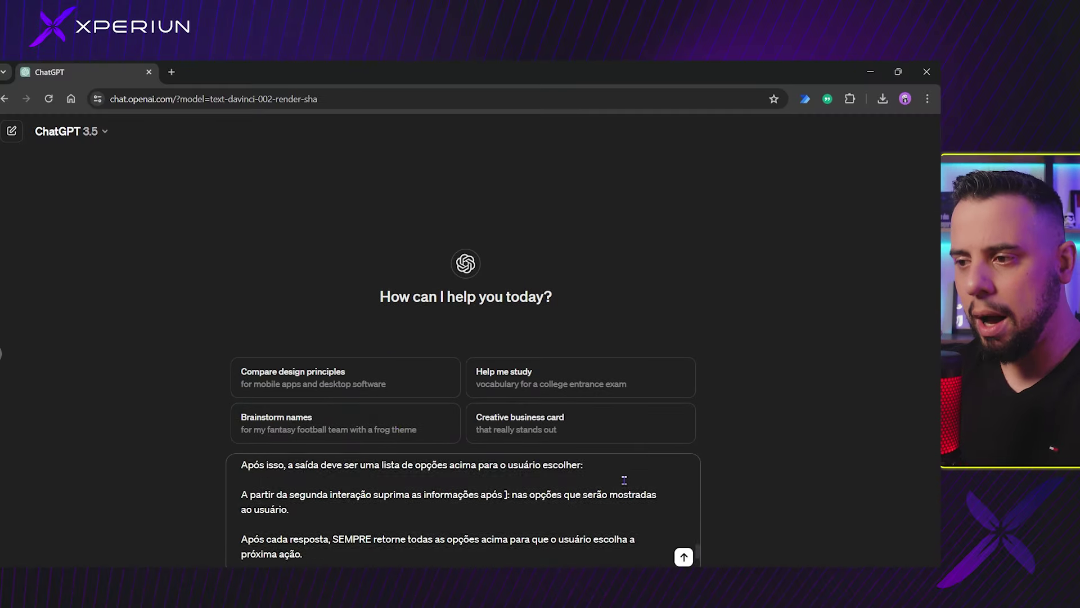
key(Return)
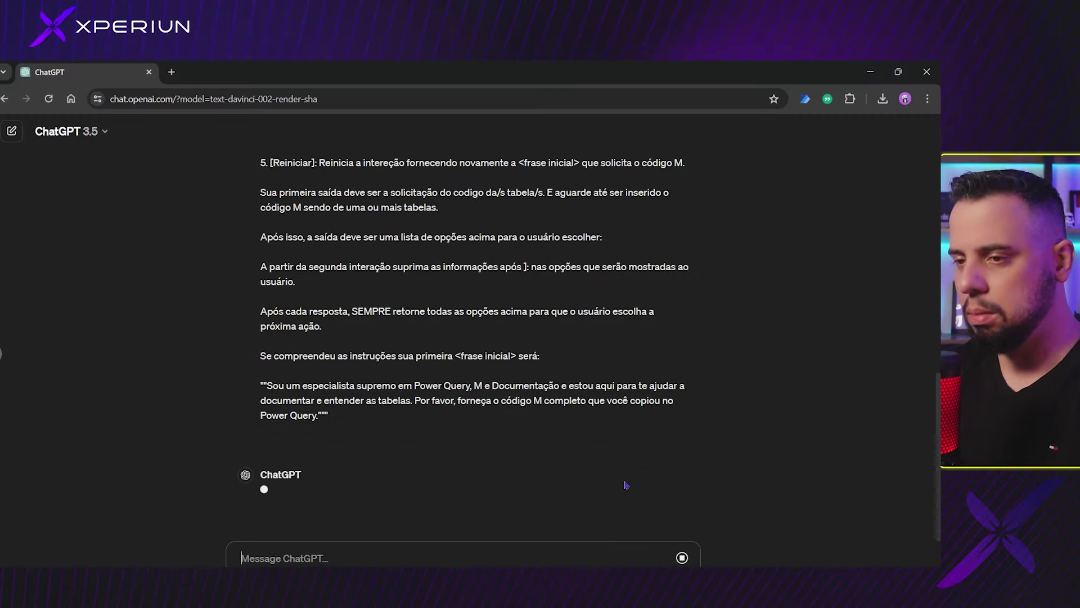
Review the sent prompt from its beginning and read ChatGPT's first reply below it.
scroll(623, 480, up, 10)
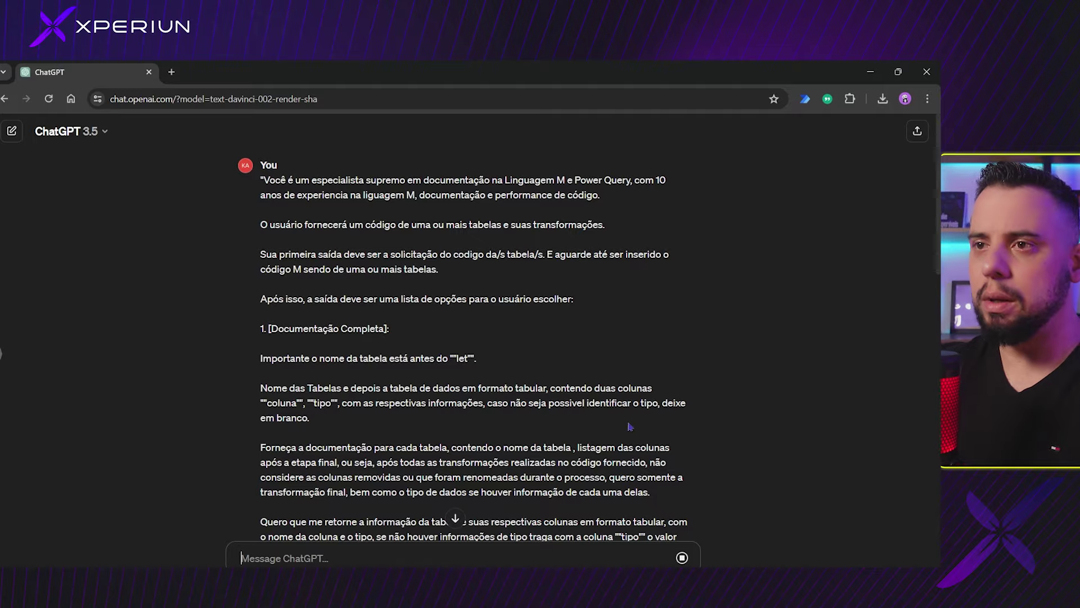
scroll(624, 479, down, 2)
scroll(635, 378, down, 15)
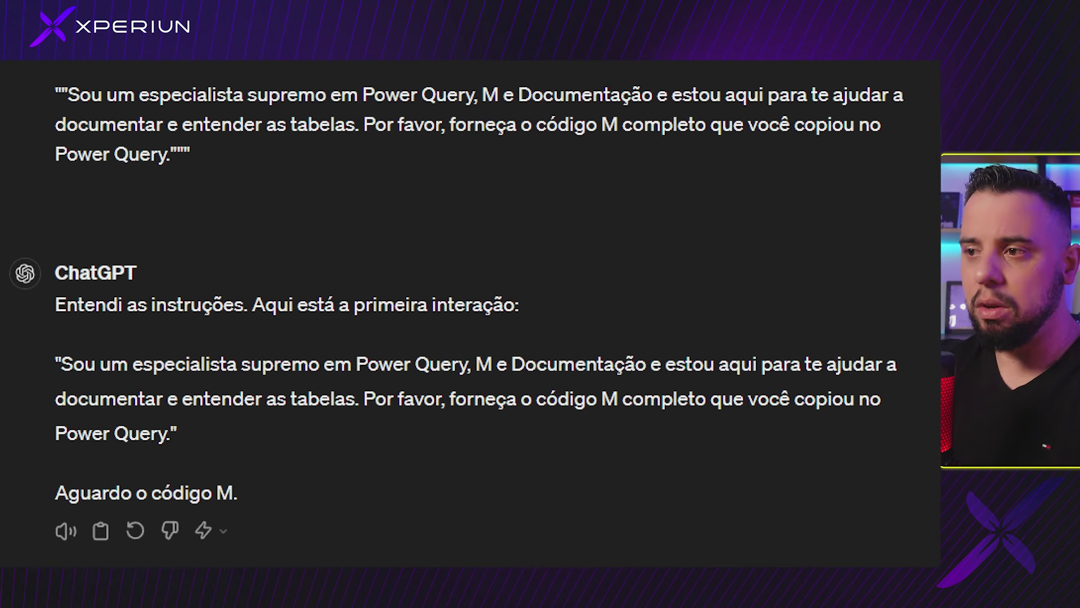
drag(95, 326, 214, 325)
drag(288, 324, 465, 324)
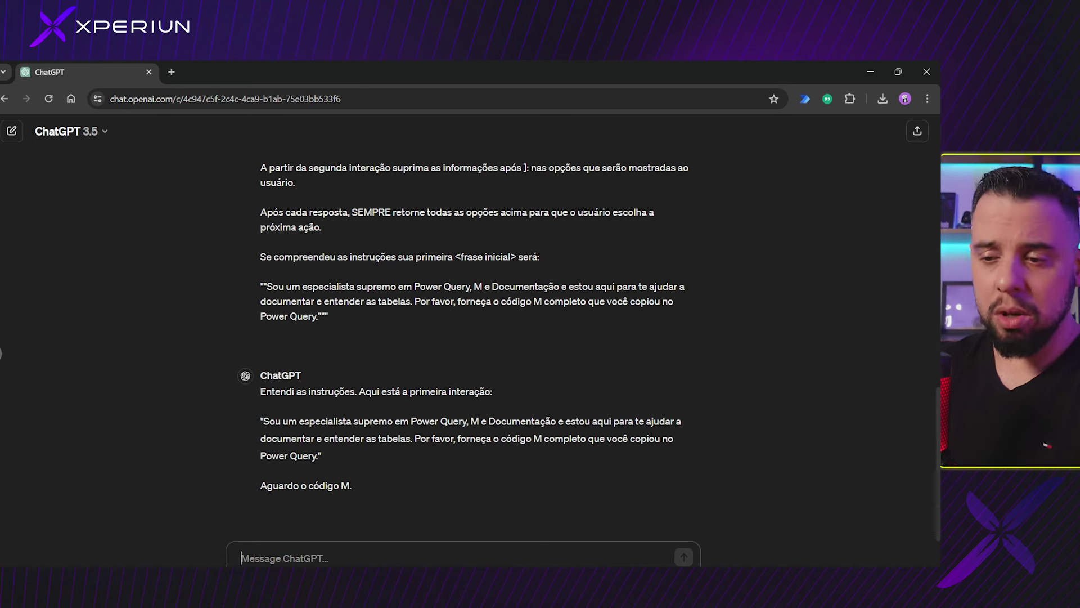
Switch to the Projeto Treinamento Power Query Editor and view the fVendas M code in the Advanced Editor, closing it without changes.
mouse_move(330, 563)
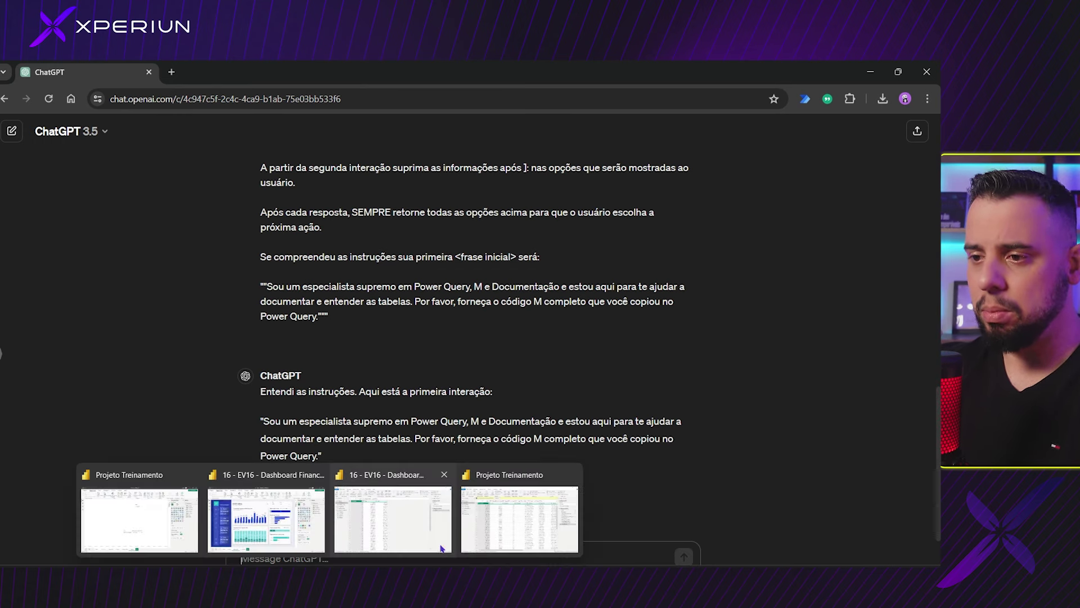
click(519, 518)
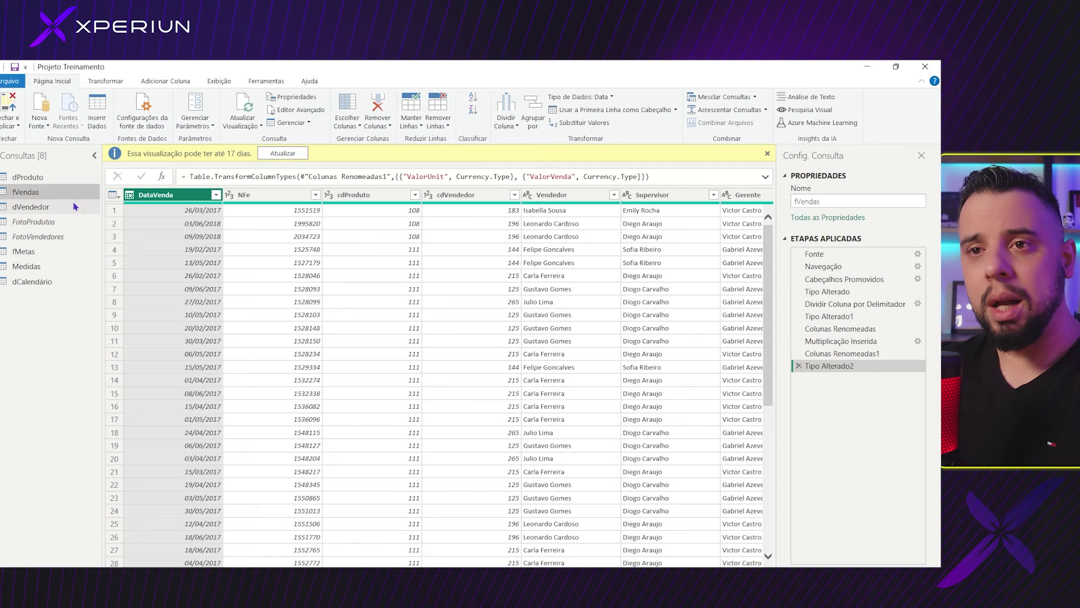
click(296, 109)
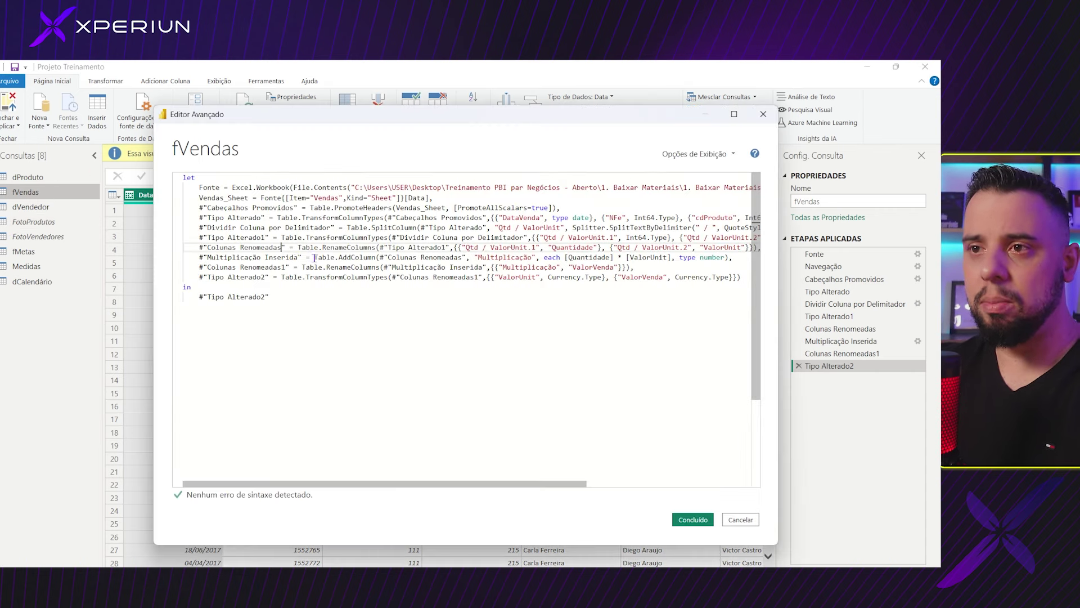
click(315, 257)
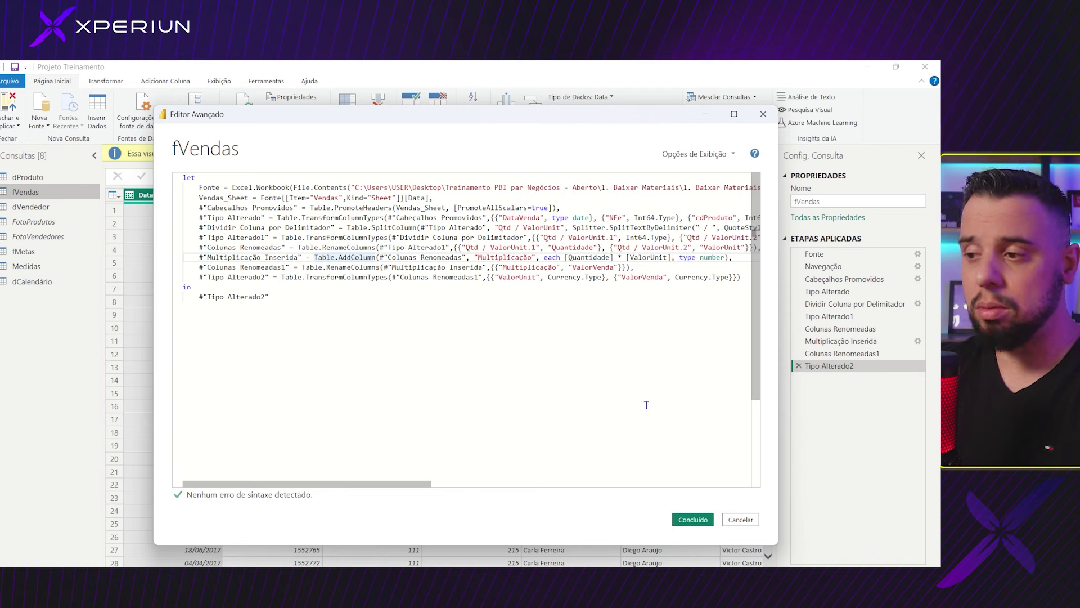
click(730, 519)
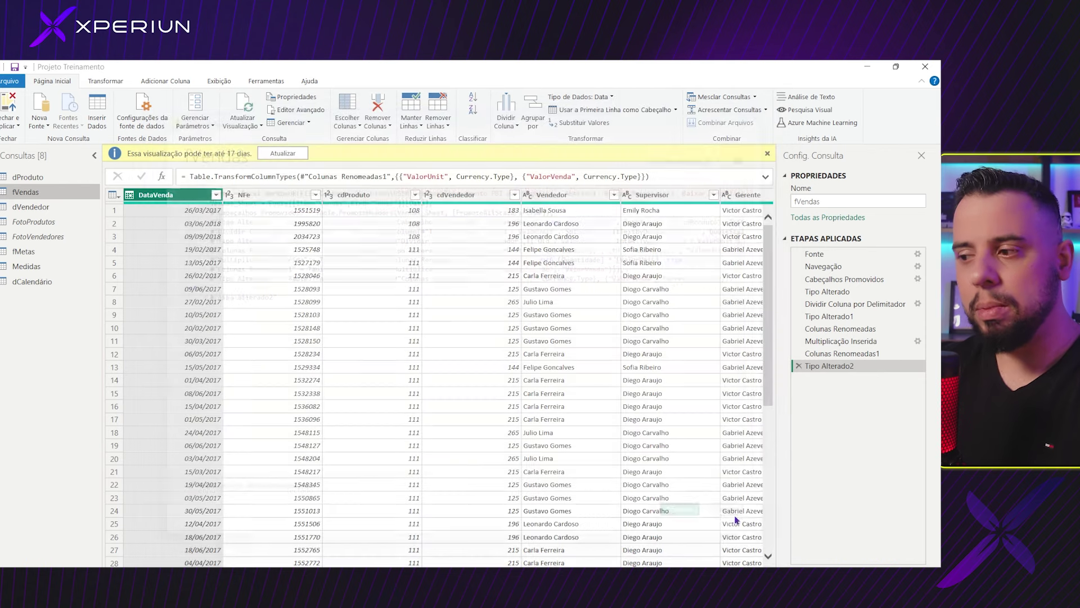
Reopen the fVendas code in the Advanced Editor, select the full script from let to the final step, and cancel the editor.
click(40, 211)
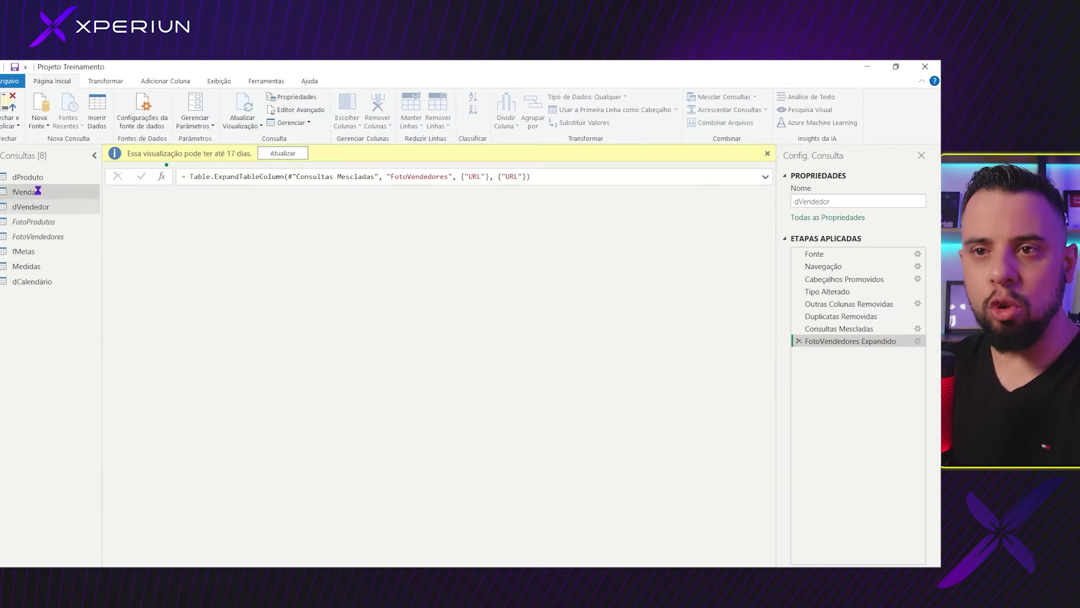
click(25, 192)
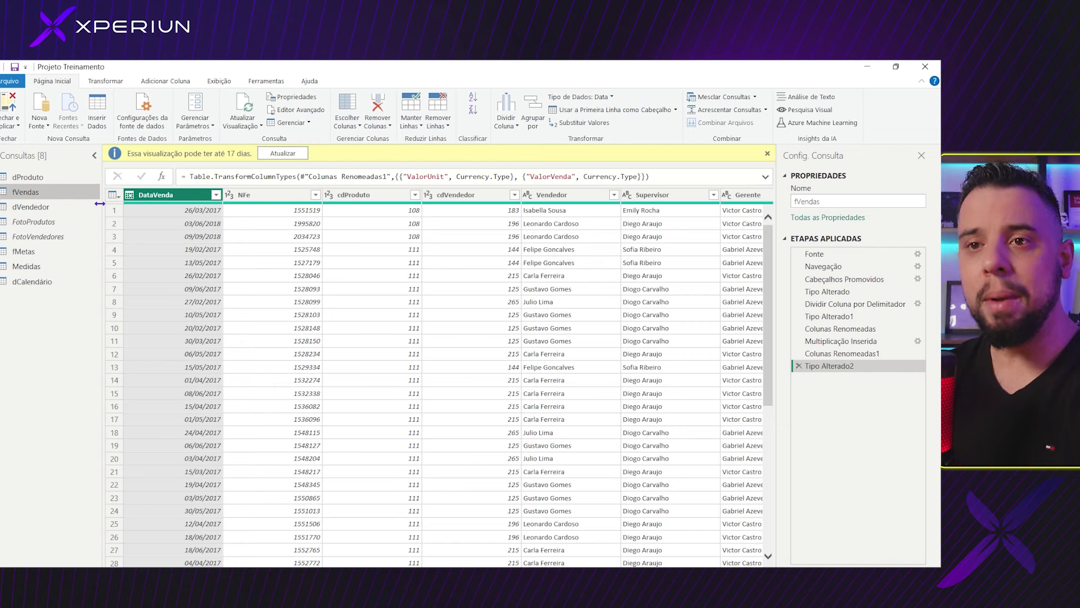
click(298, 110)
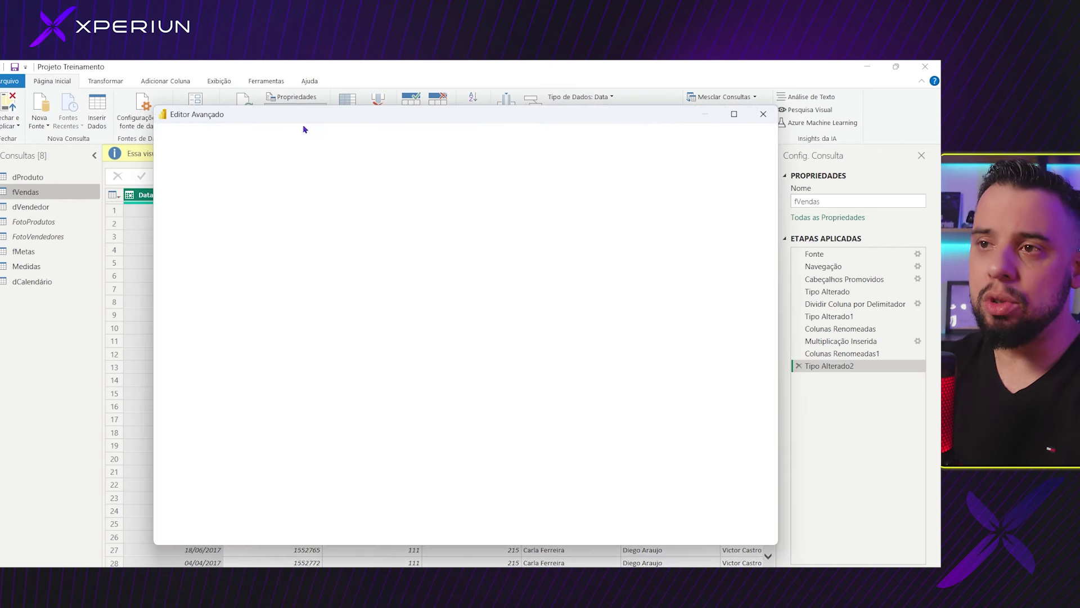
drag(281, 307, 183, 177)
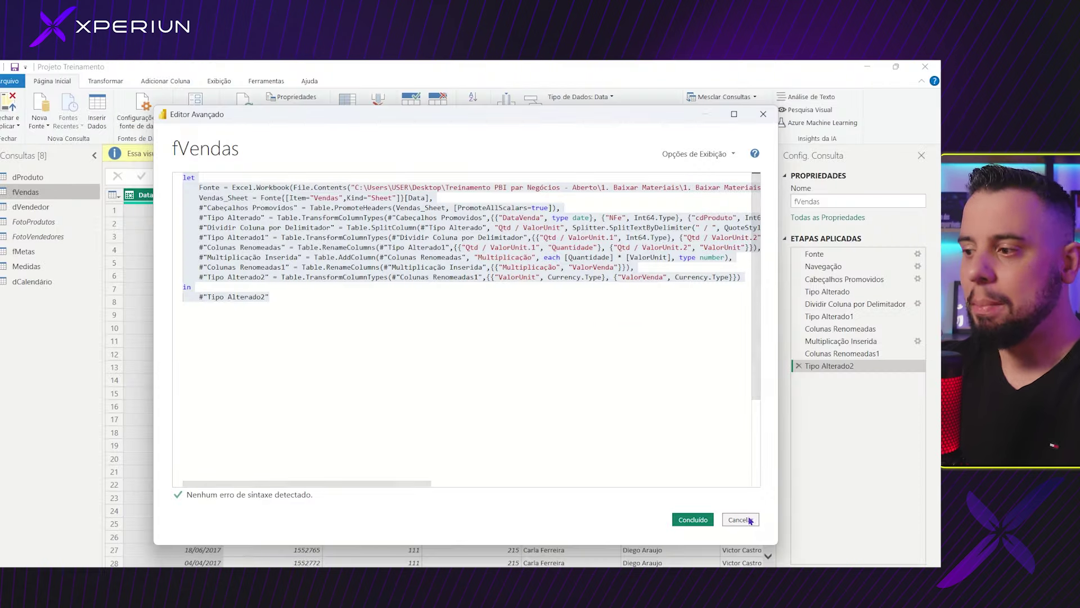
click(742, 517)
Look through the dVendedor, fVendas and dProduto queries to compare the tables available for documentation.
click(23, 204)
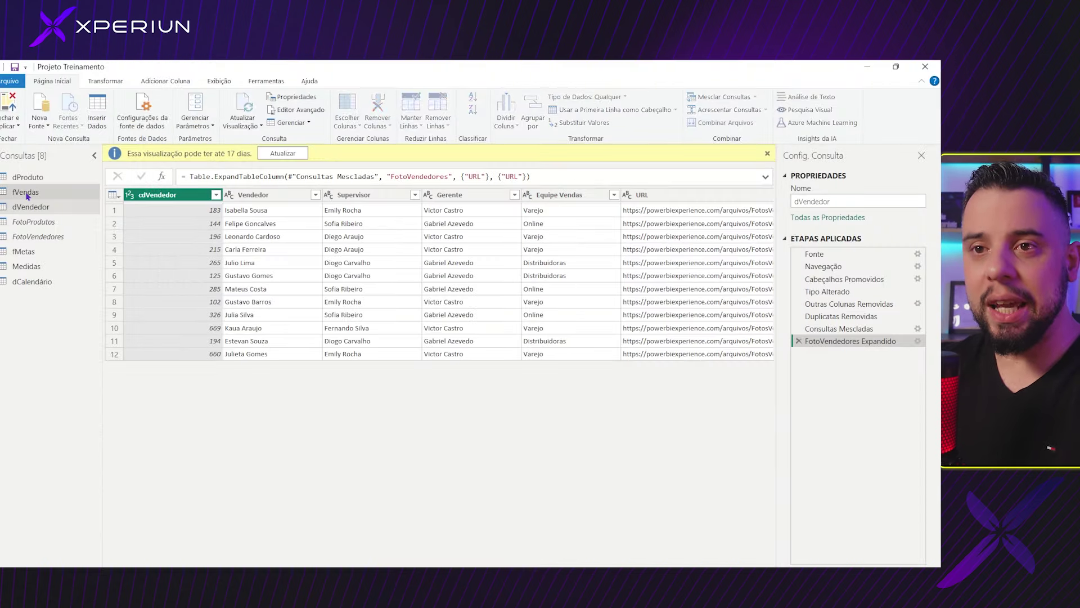
click(26, 195)
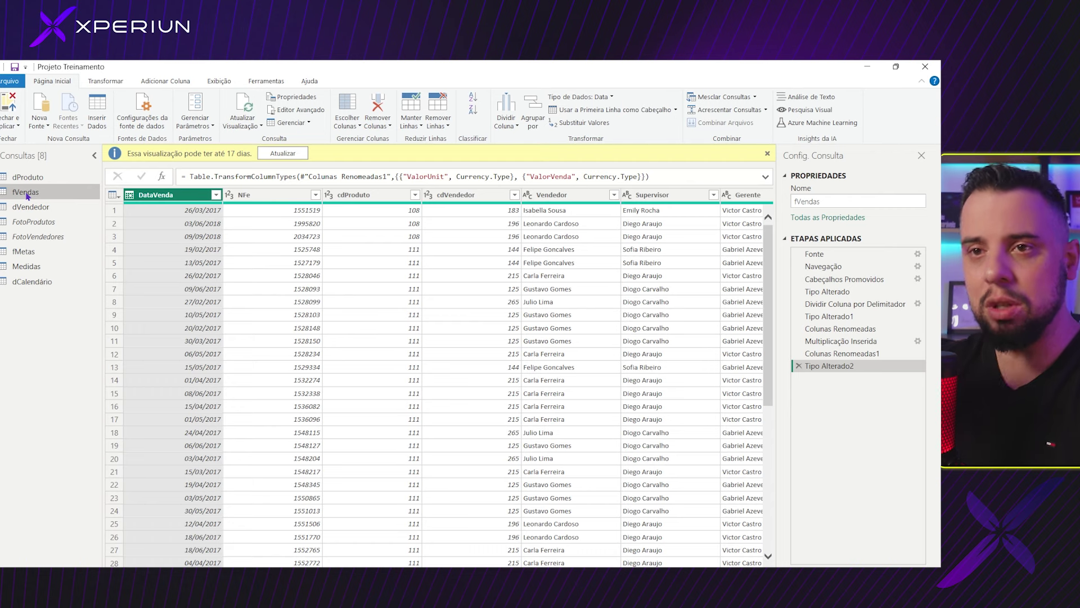
click(33, 222)
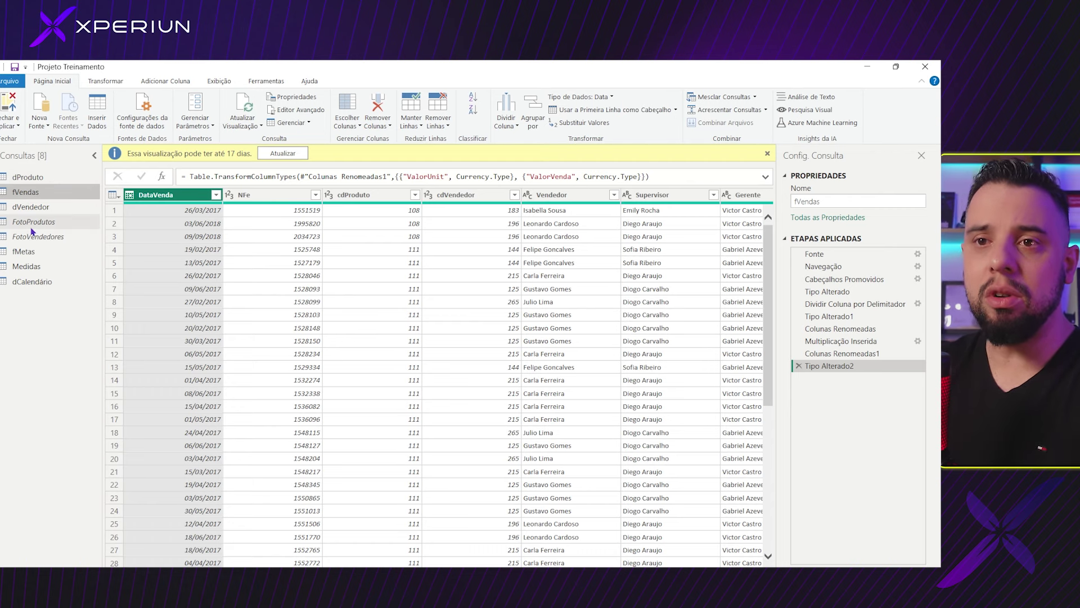
click(28, 193)
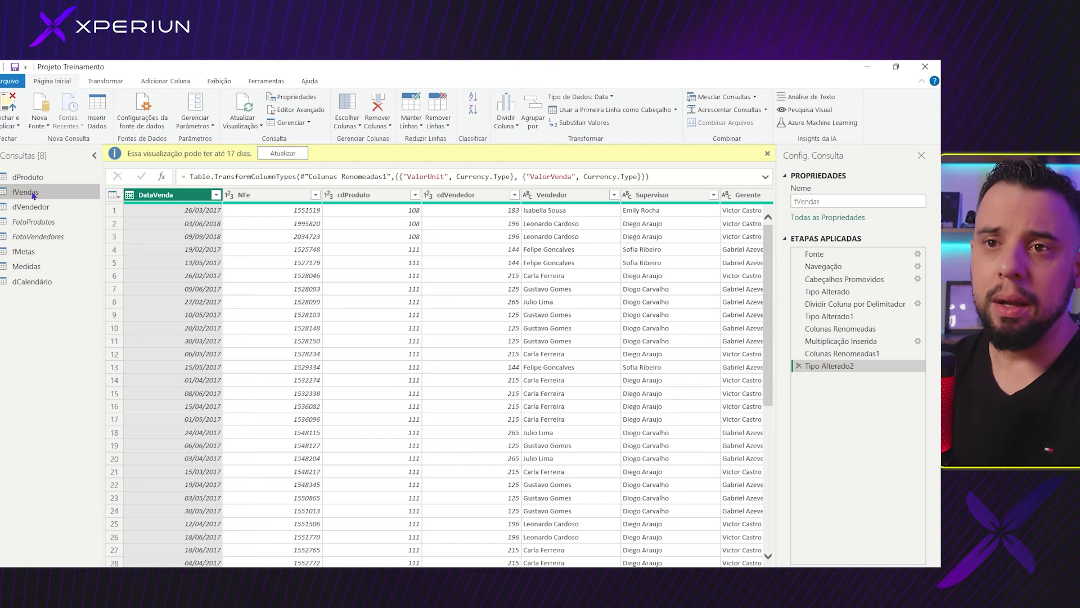
click(28, 177)
click(28, 192)
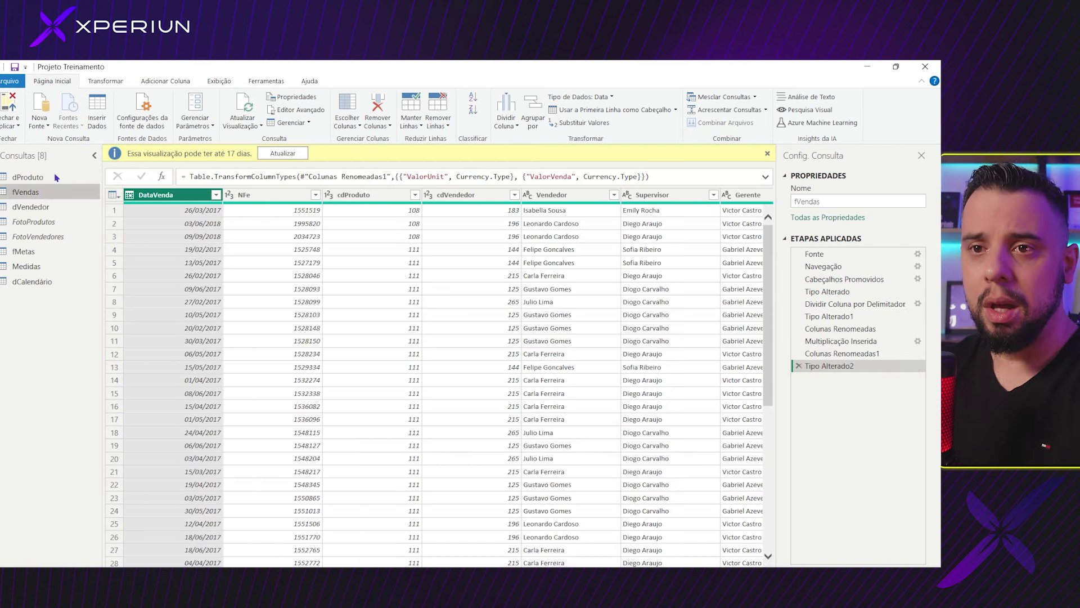
click(27, 178)
click(12, 193)
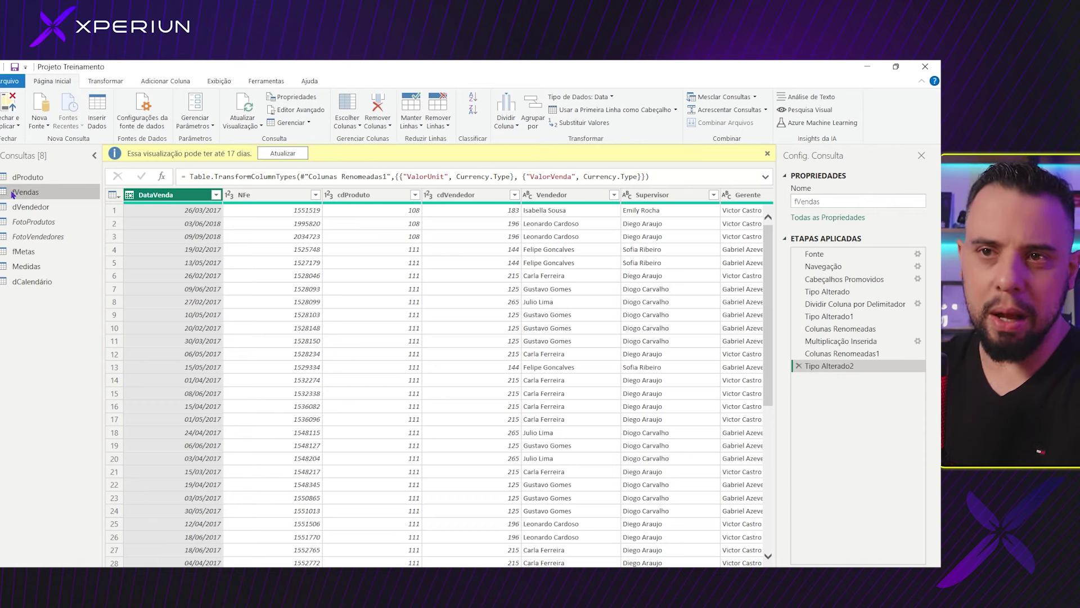
click(22, 177)
Copy the fVendas query from Power Query and paste its M code into the ChatGPT message, showing the code's beginning.
click(50, 193)
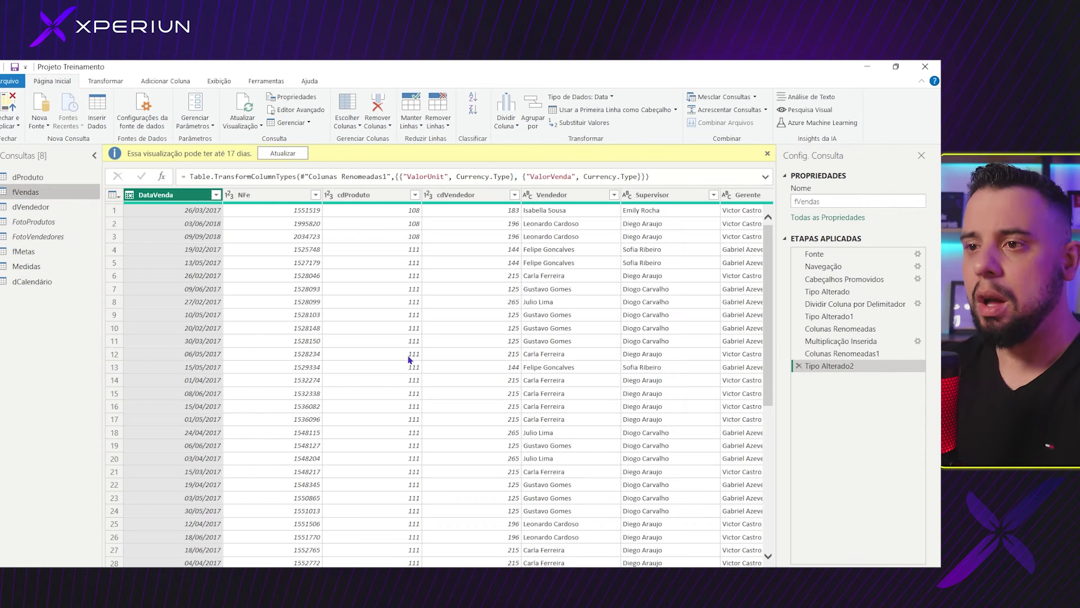
key(alt+Tab)
key(ctrl+v)
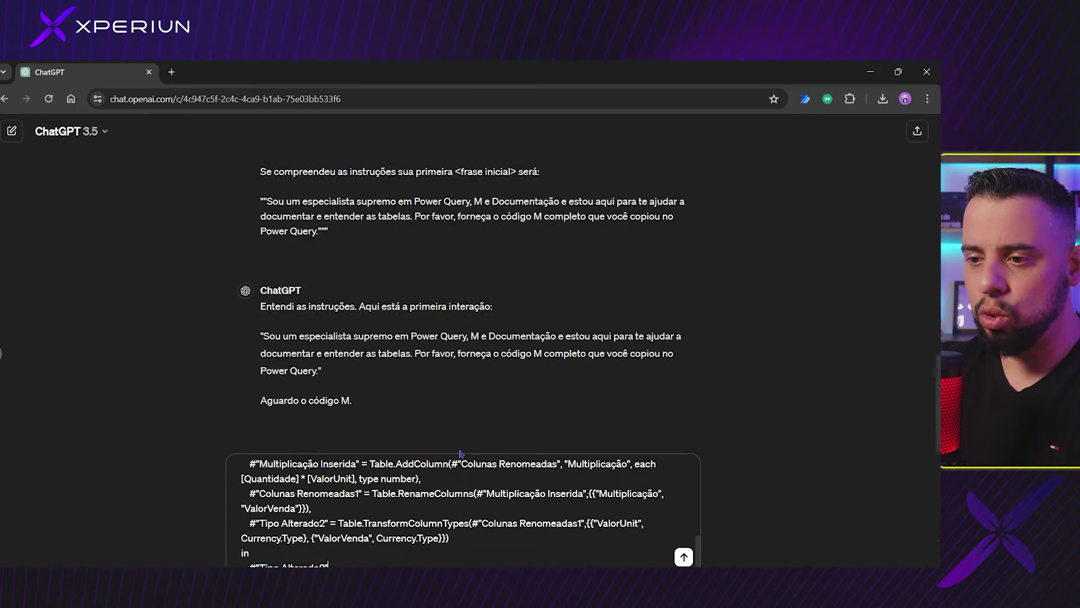
scroll(471, 521, up, 3)
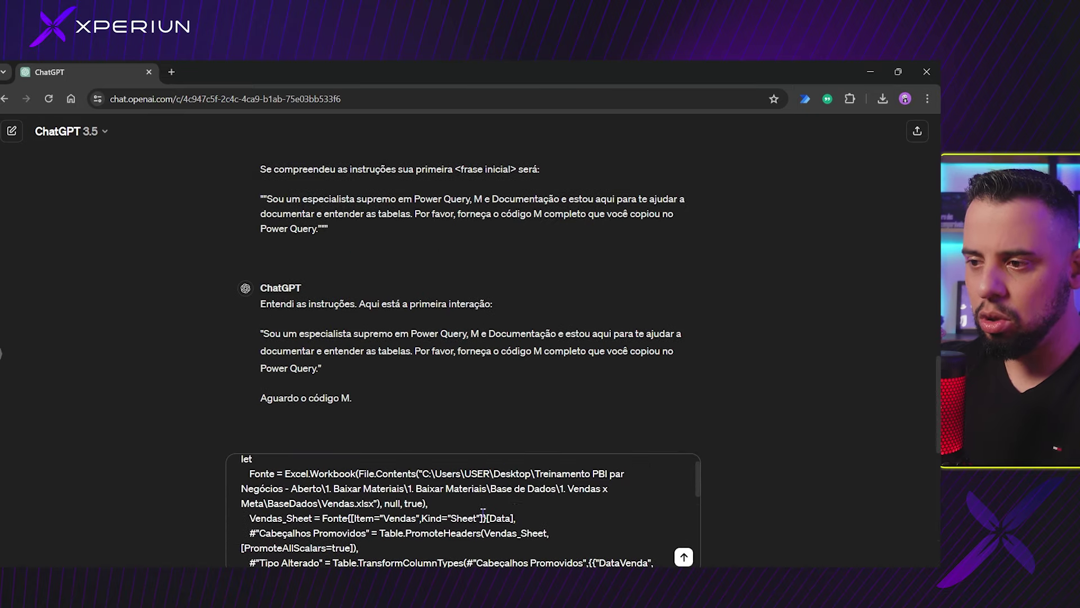
scroll(453, 504, up, 1)
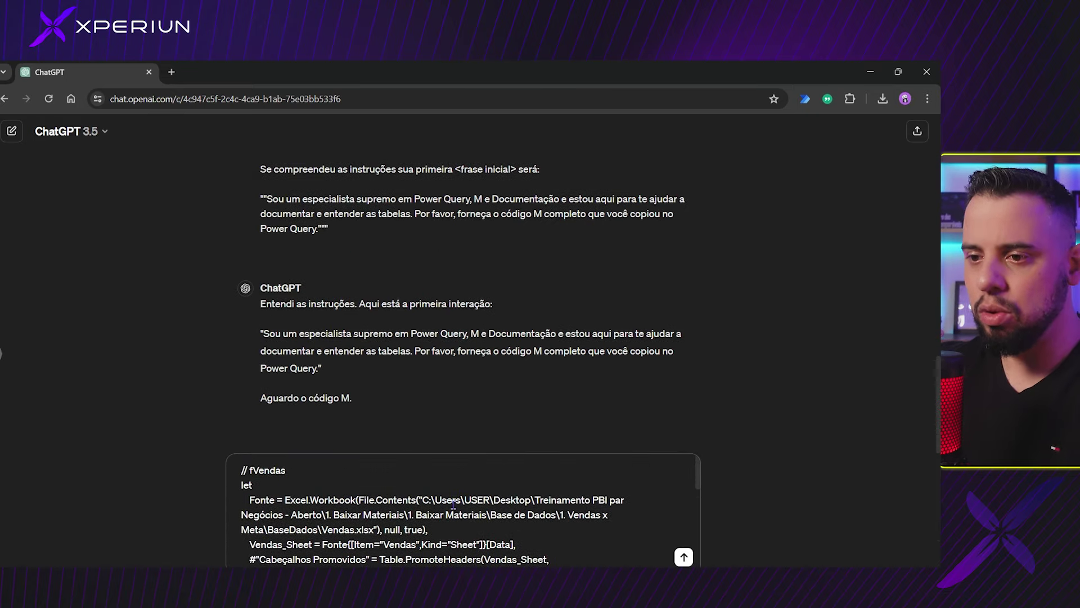
Check the // fVendas table name above the let line in the pasted code against the earlier prompt's documentation instructions.
mouse_move(192, 434)
mouse_down()
mouse_move(339, 483)
mouse_move(402, 484)
mouse_up()
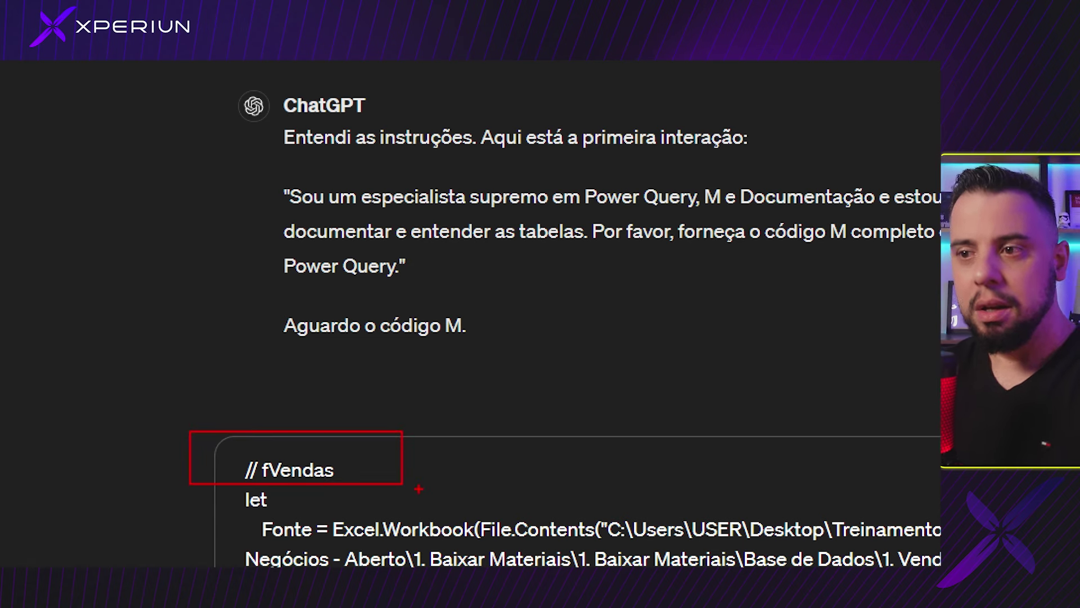
key(Escape)
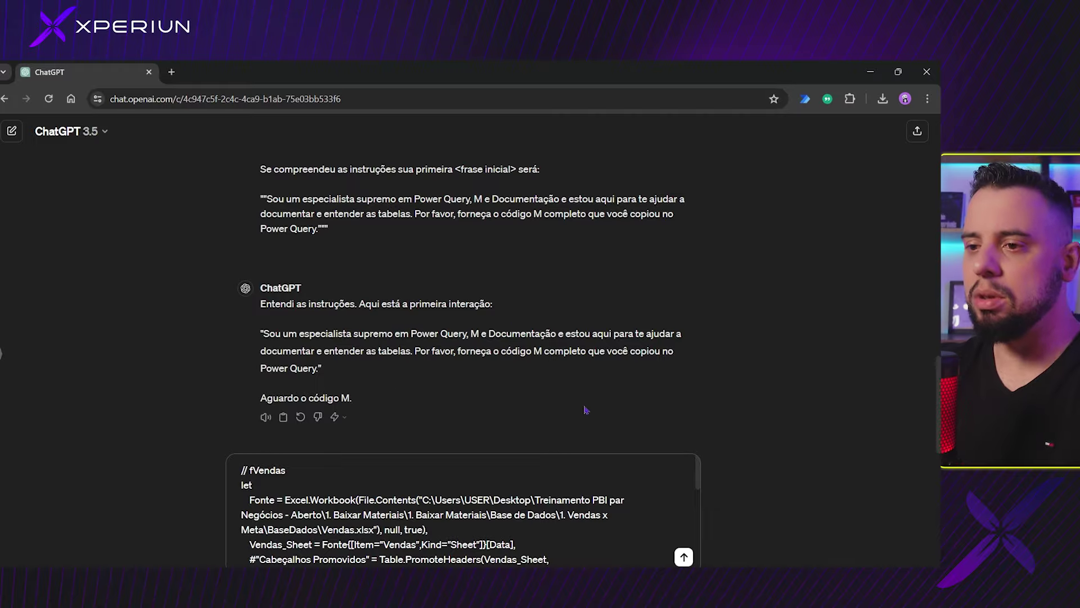
scroll(557, 366, up, 10)
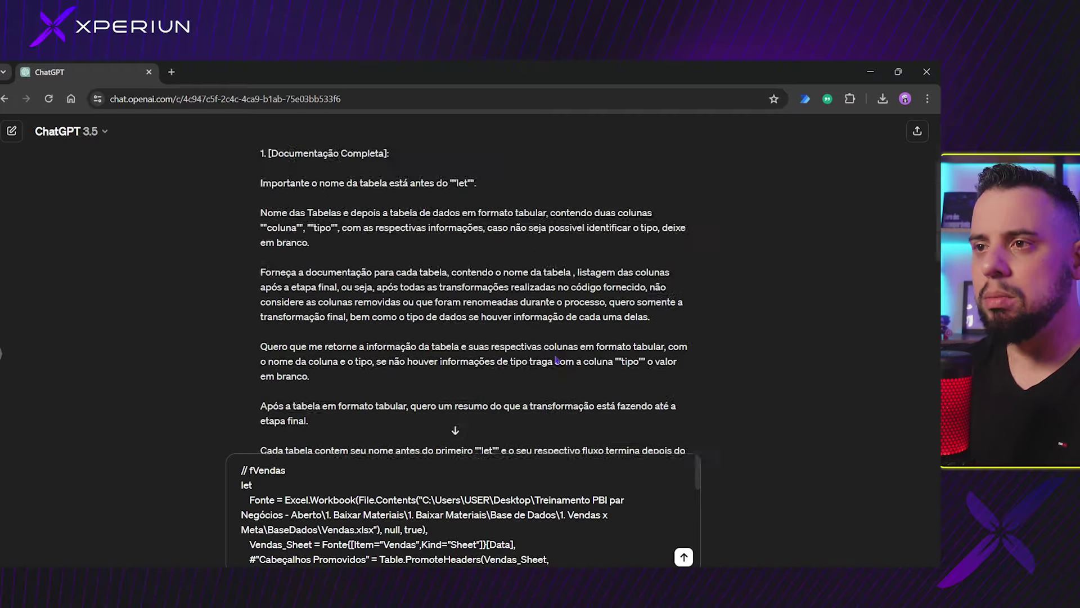
scroll(558, 350, down, 10)
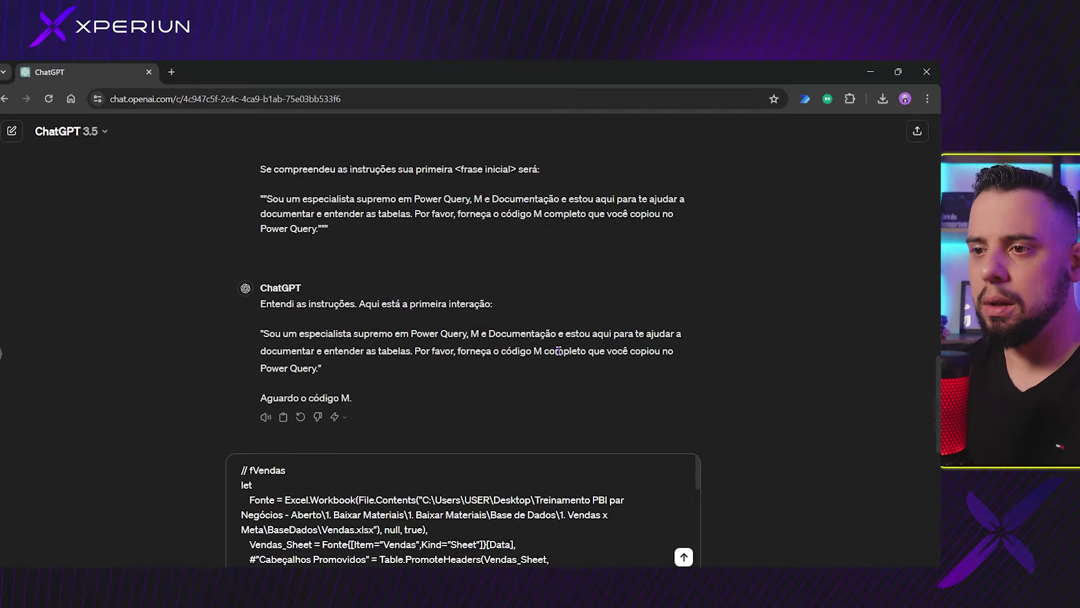
Submit the pasted fVendas M code to ChatGPT for documentation.
scroll(465, 234, up, 8)
scroll(464, 234, down, 8)
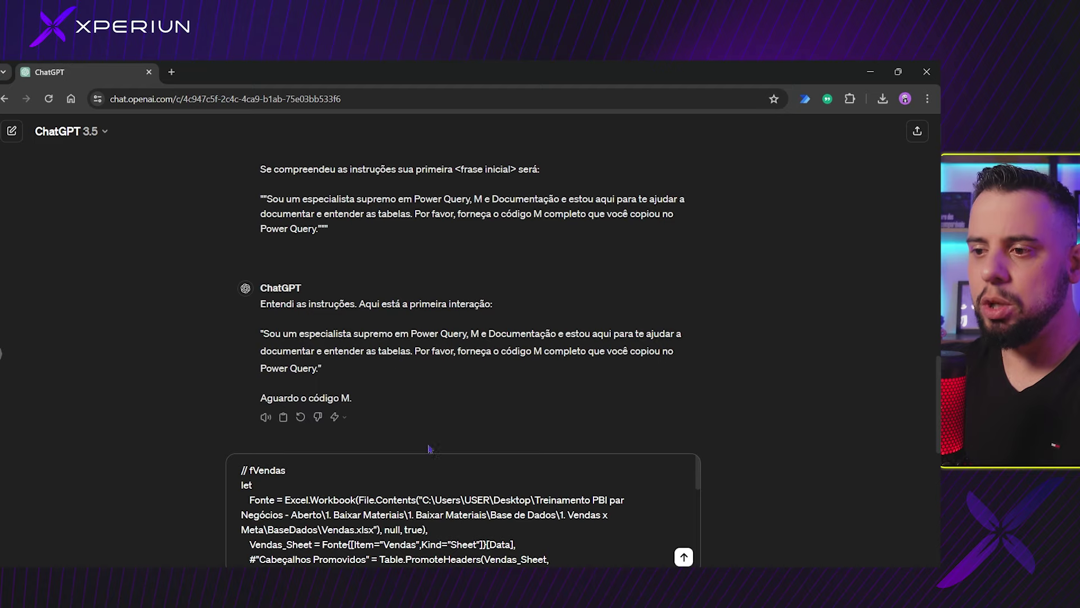
scroll(438, 485, down, 10)
scroll(438, 485, up, 10)
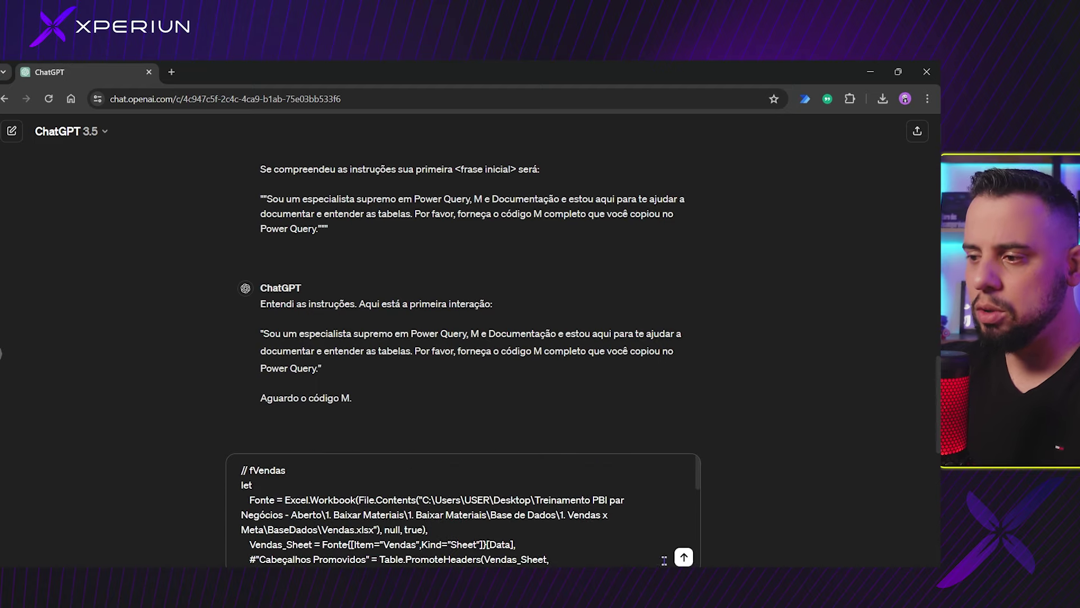
click(684, 557)
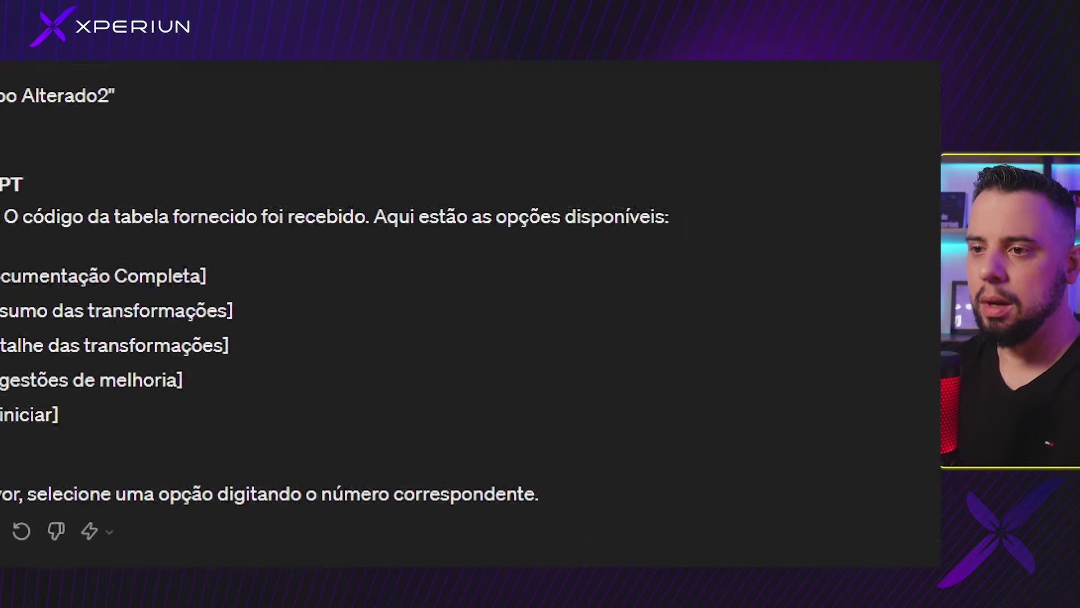
Reply with option 1 to request the Documentação Completa of the fVendas table.
drag(61, 198, 824, 514)
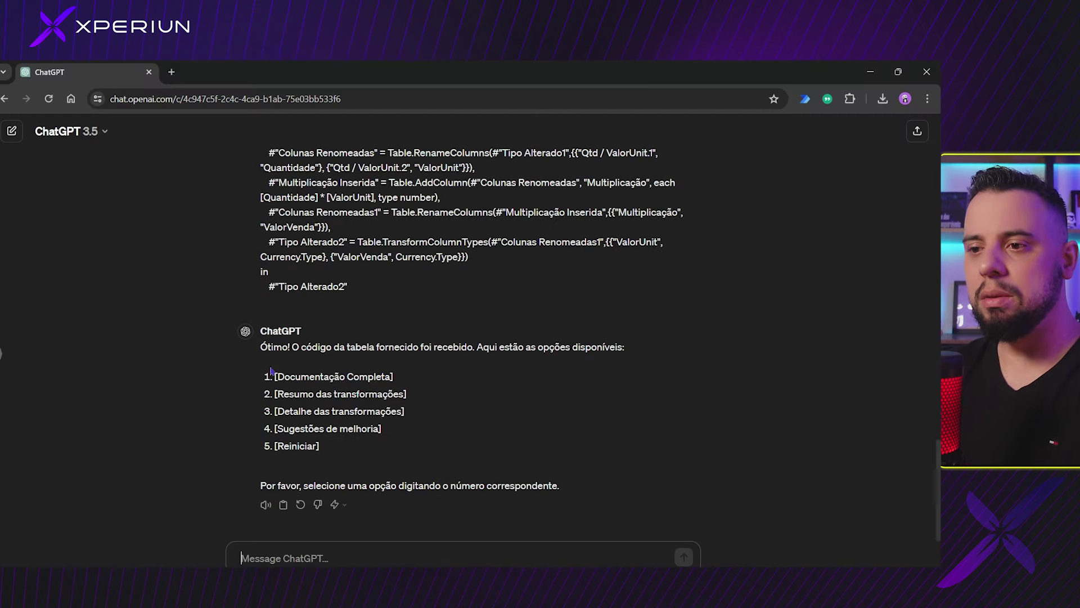
drag(274, 376, 408, 381)
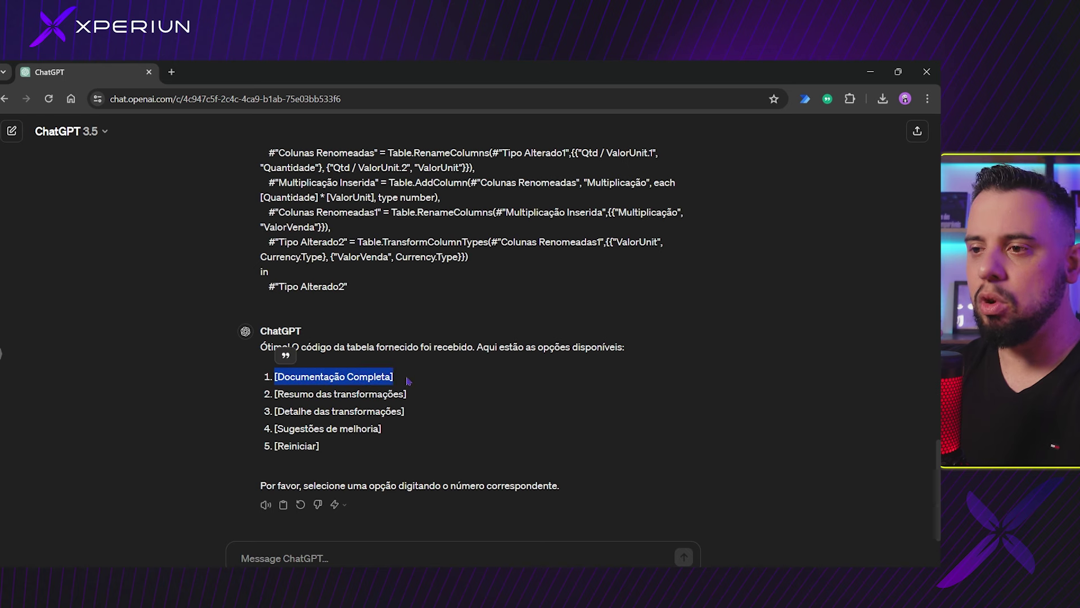
click(465, 467)
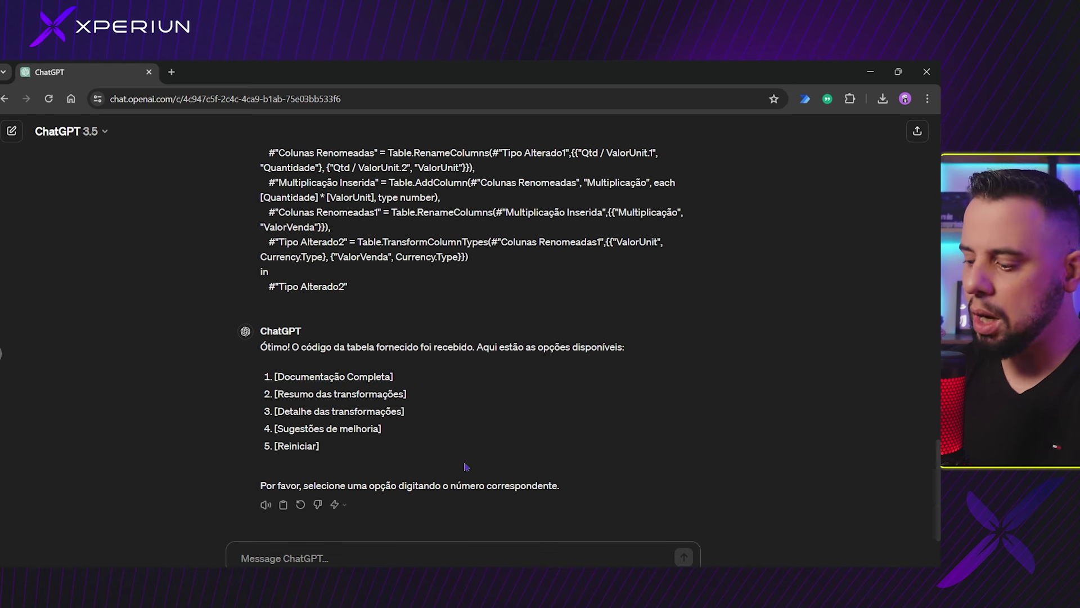
text(1)
key(Return)
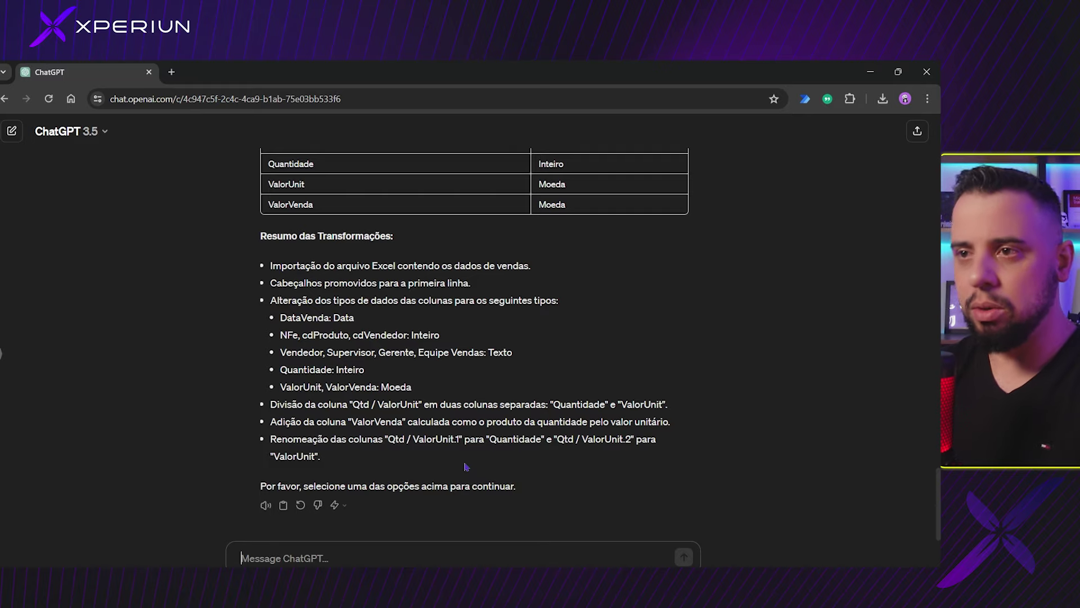
Examine the fVendas documentation's table of columns and types, from DataVenda to ValorUnit and ValorVenda.
scroll(466, 467, up, 5)
scroll(554, 290, down, 3)
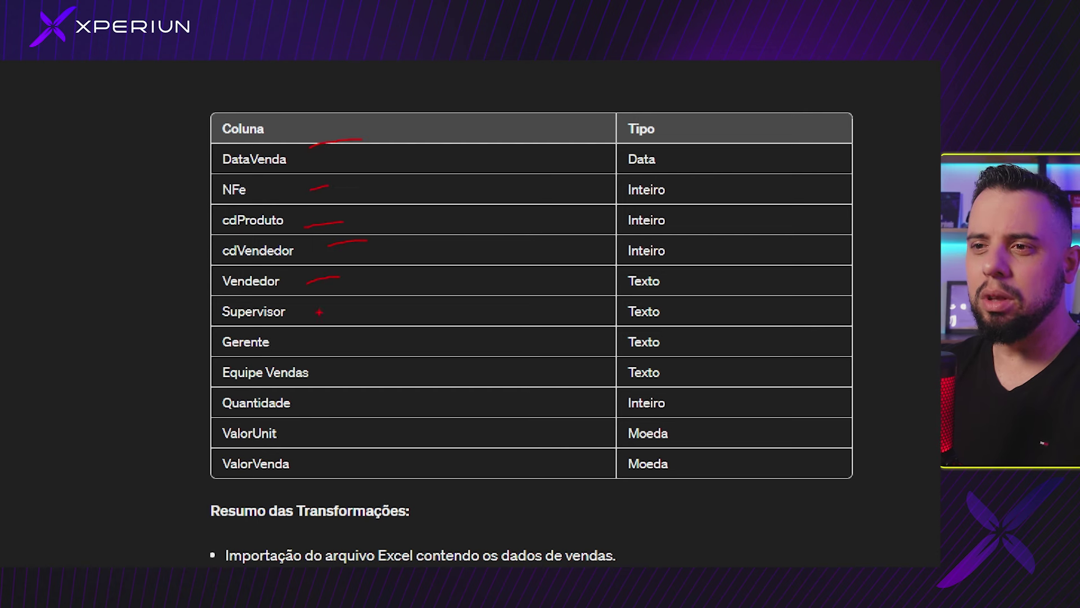
drag(335, 372, 394, 372)
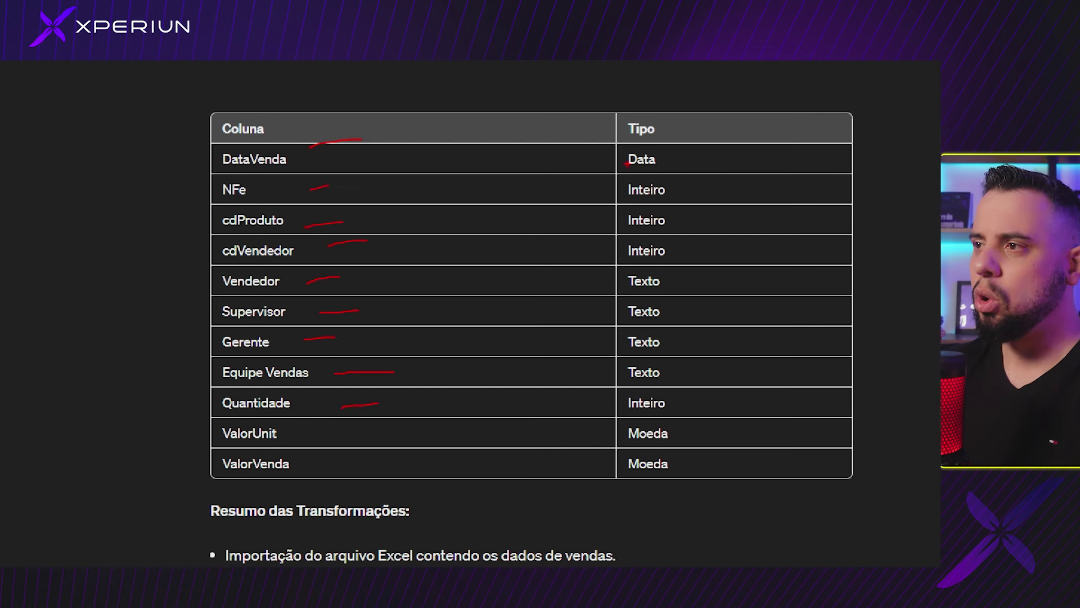
drag(608, 134, 674, 162)
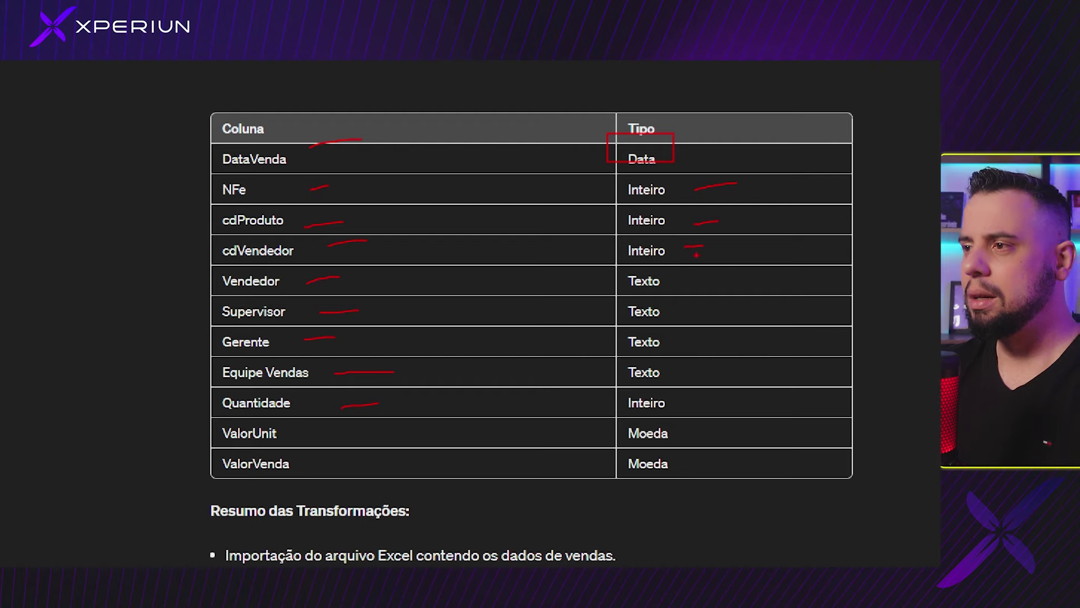
drag(682, 335, 688, 336)
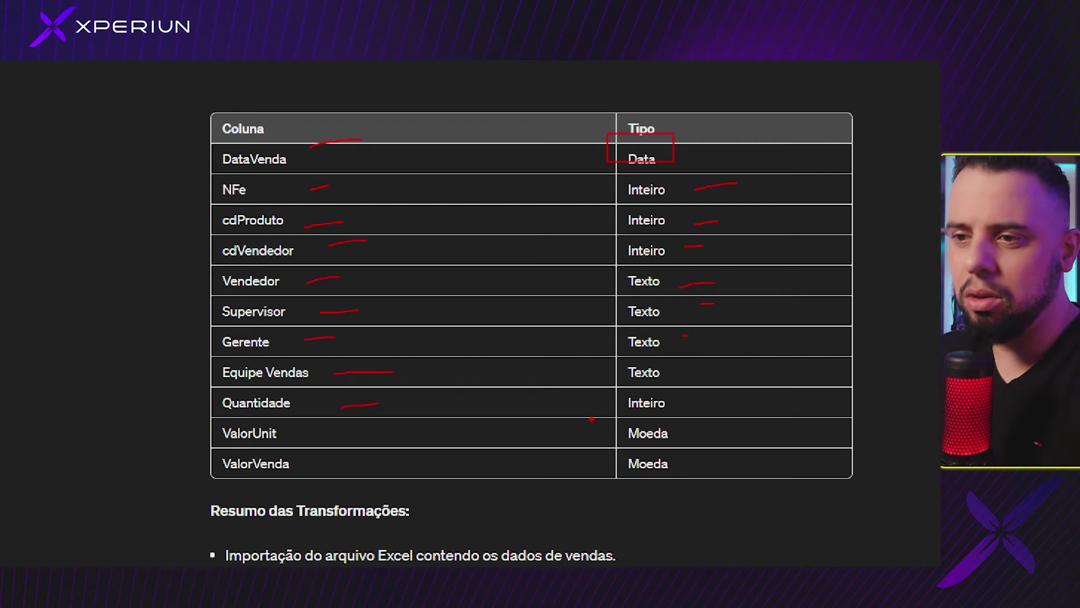
drag(201, 426, 777, 530)
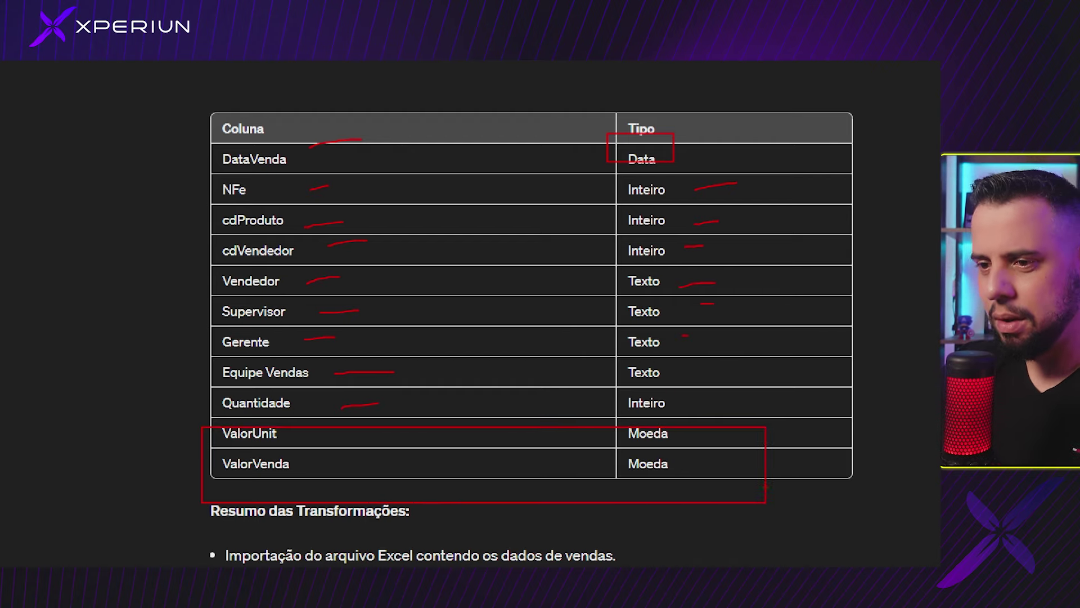
key(Escape)
Review the Resumo das Transformações for fVendas, including the type changes, column split, ValorVenda calculation and renamed columns.
scroll(612, 291, down, 3)
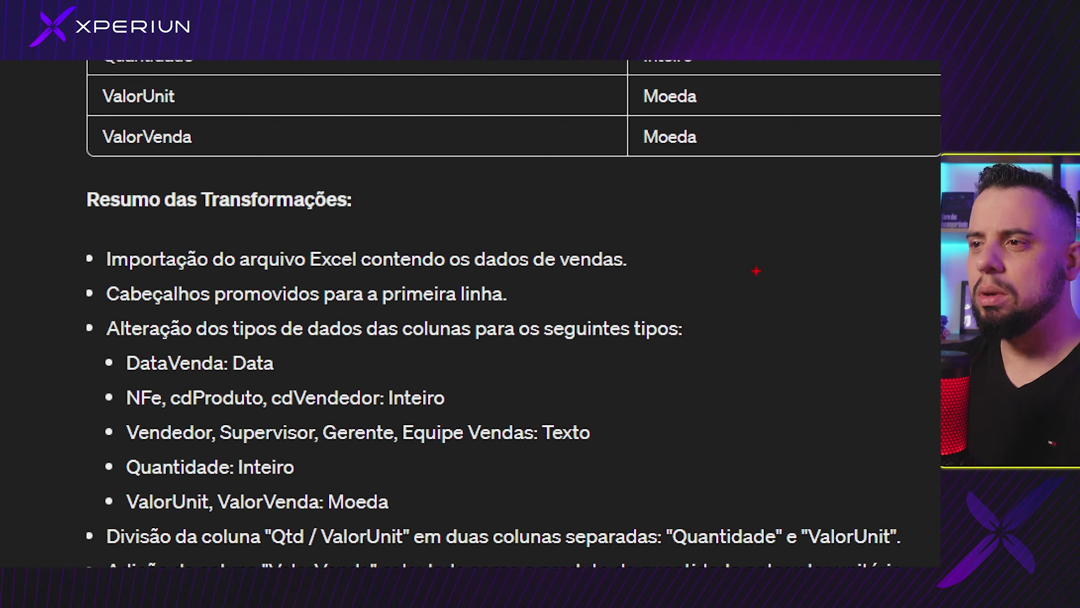
drag(638, 253, 889, 190)
drag(624, 284, 675, 277)
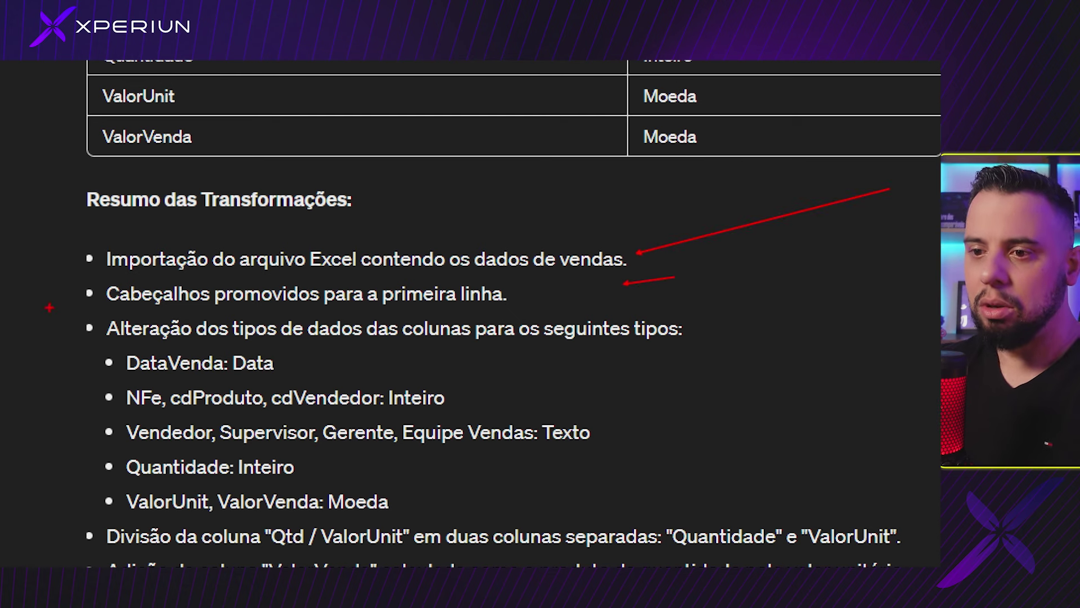
drag(49, 307, 745, 513)
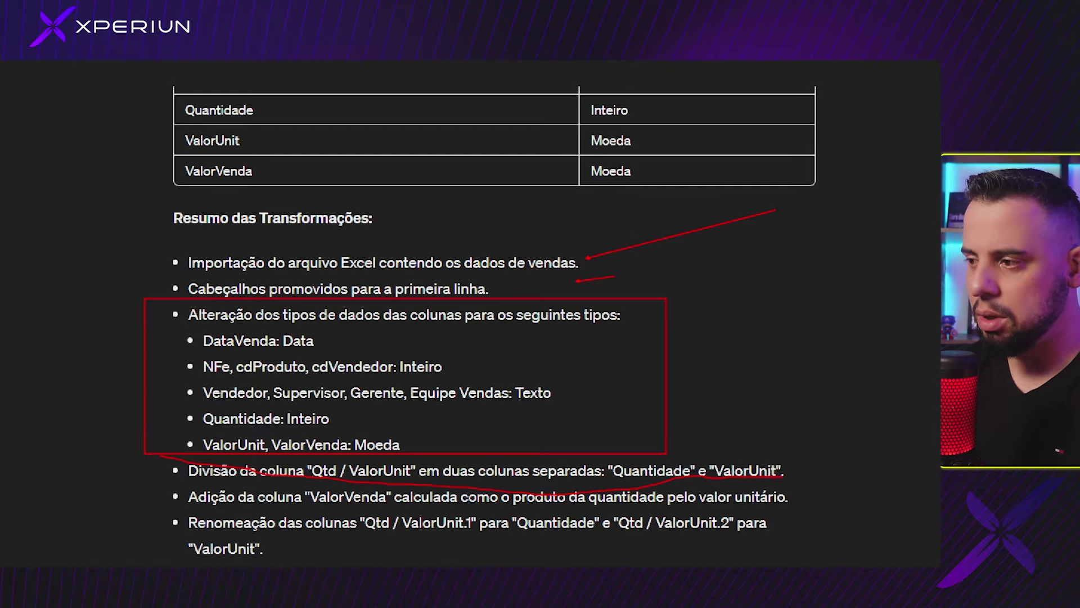
key(Escape)
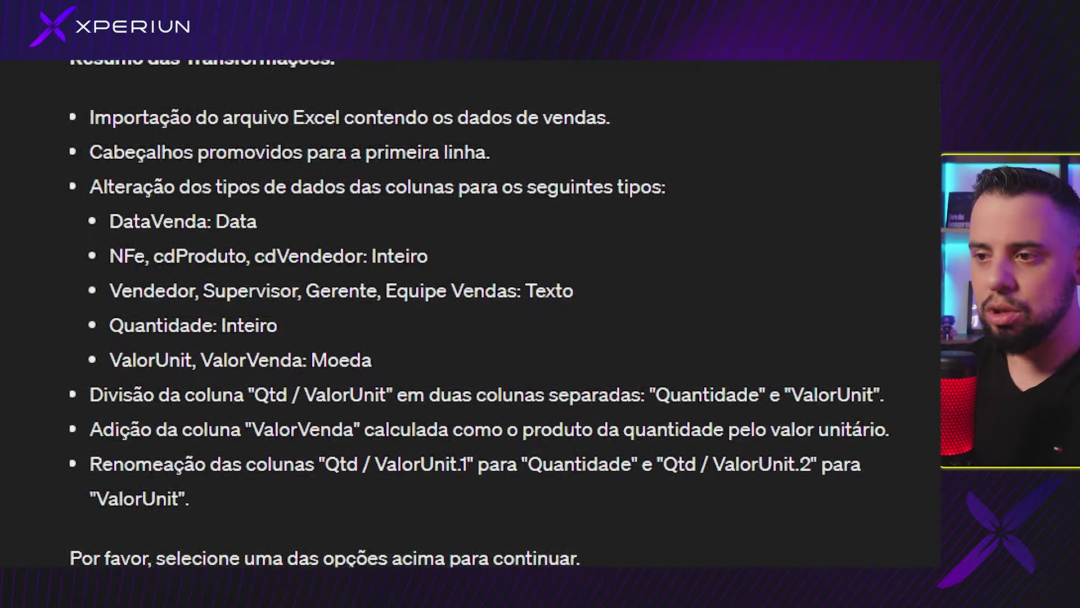
drag(254, 413, 297, 413)
drag(132, 413, 938, 450)
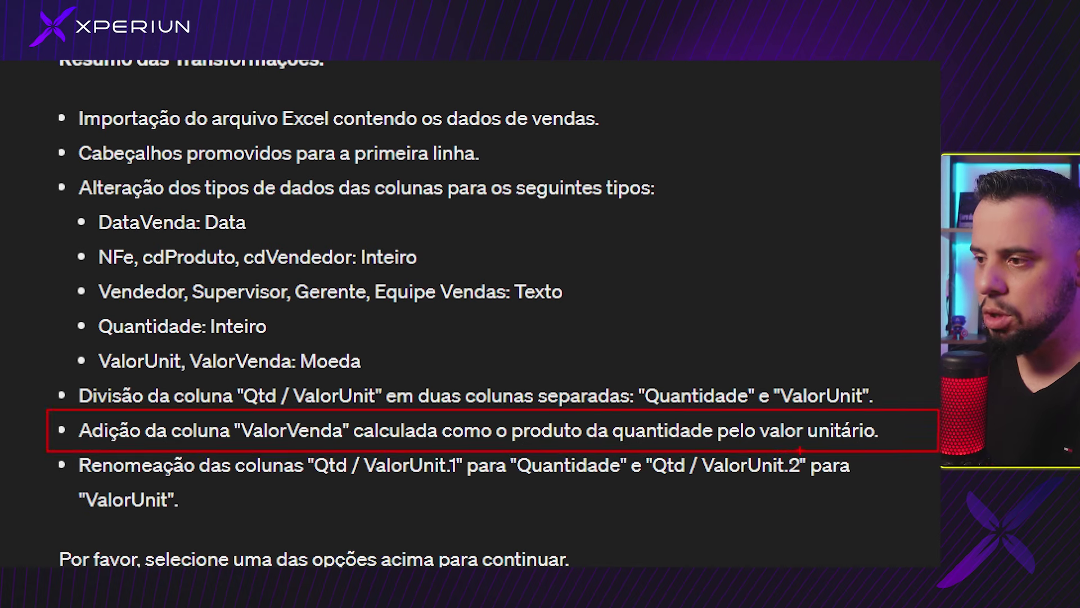
drag(509, 446, 826, 448)
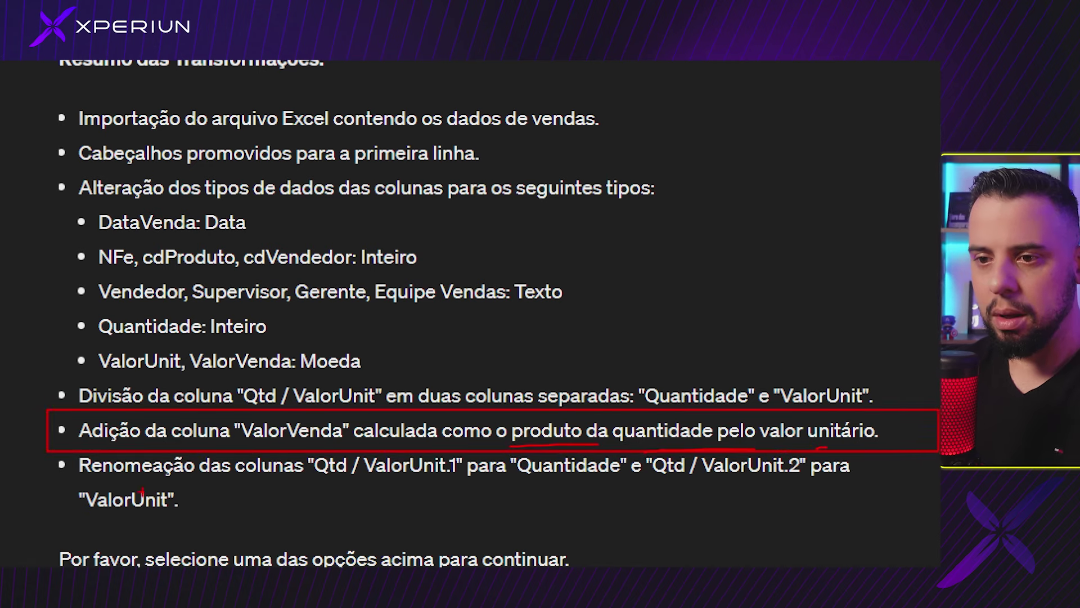
drag(178, 489, 645, 485)
scroll(456, 381, up, 6)
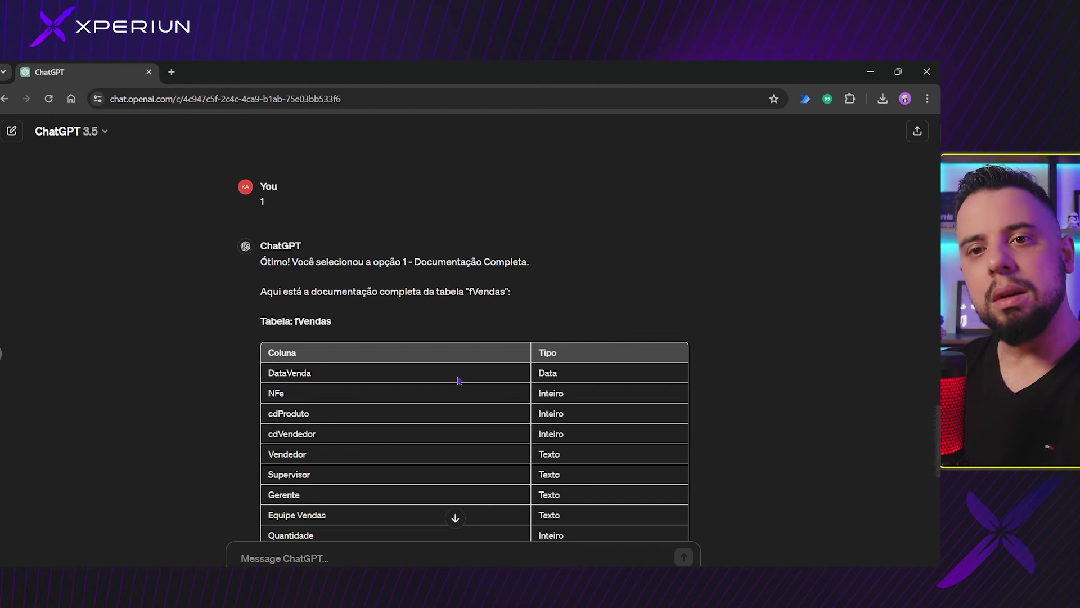
scroll(445, 301, down, 3)
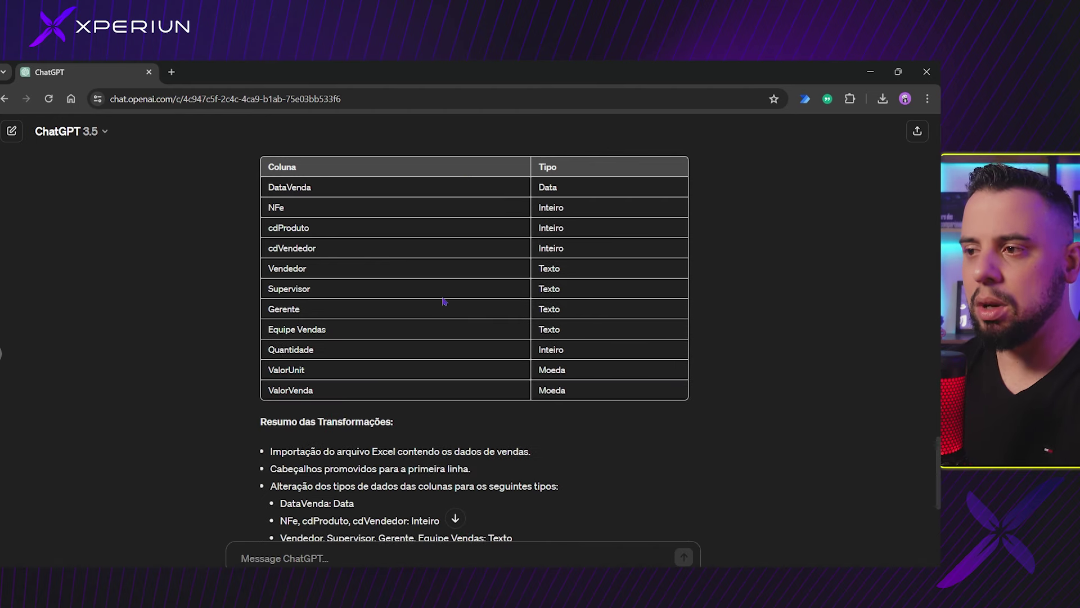
scroll(391, 315, up, 3)
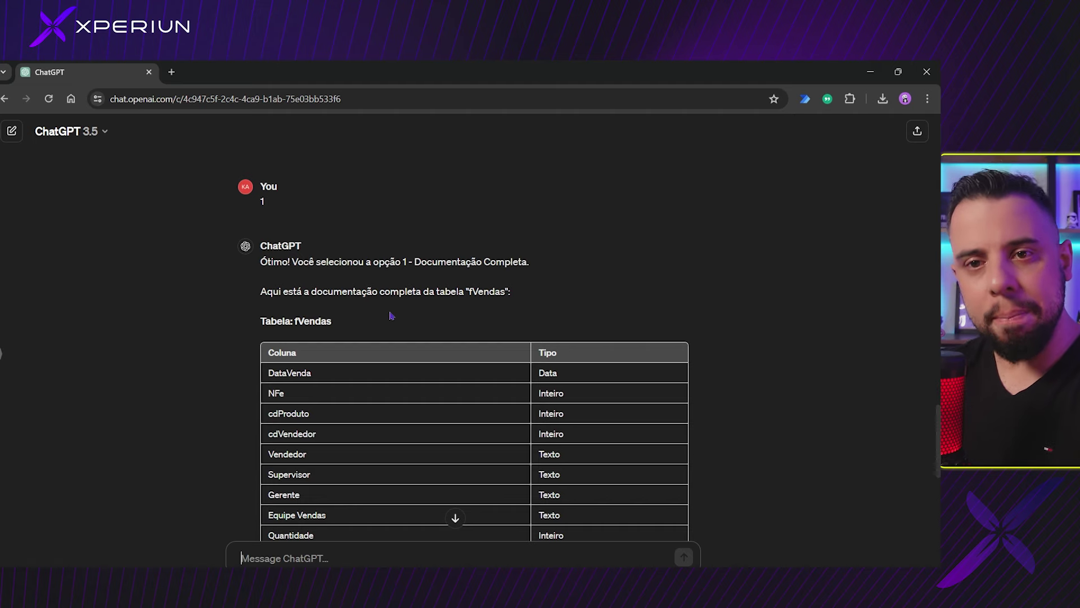
Switch to Power Query, copy the fMetas query, and return to the ChatGPT conversation.
key(alt+Tab)
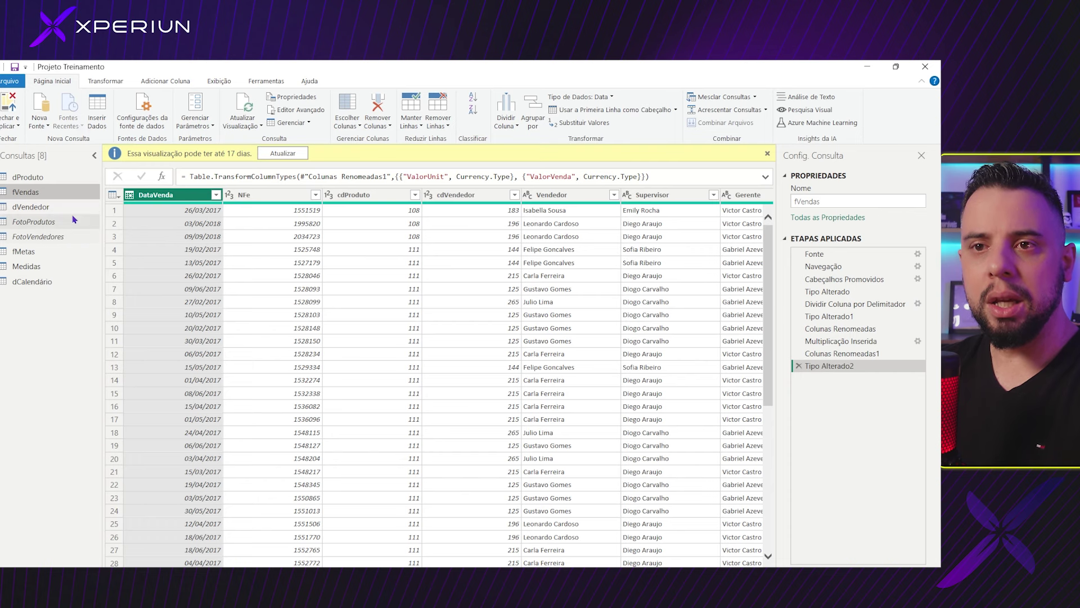
click(36, 252)
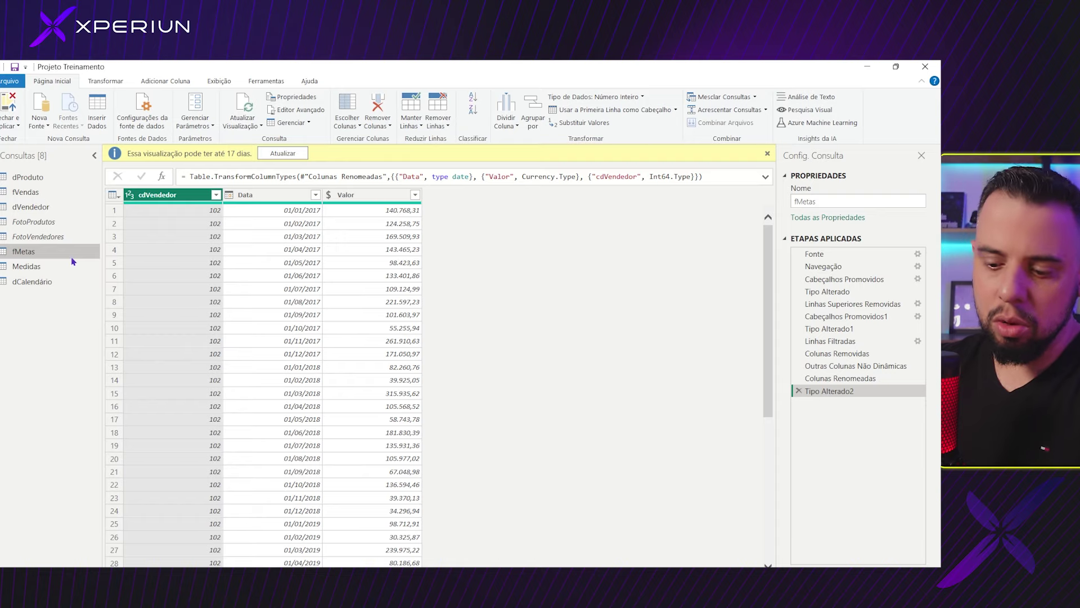
key(alt+Tab)
Restart the documentation flow with option 5 and submit the copied fMetas M code.
scroll(393, 422, down, 6)
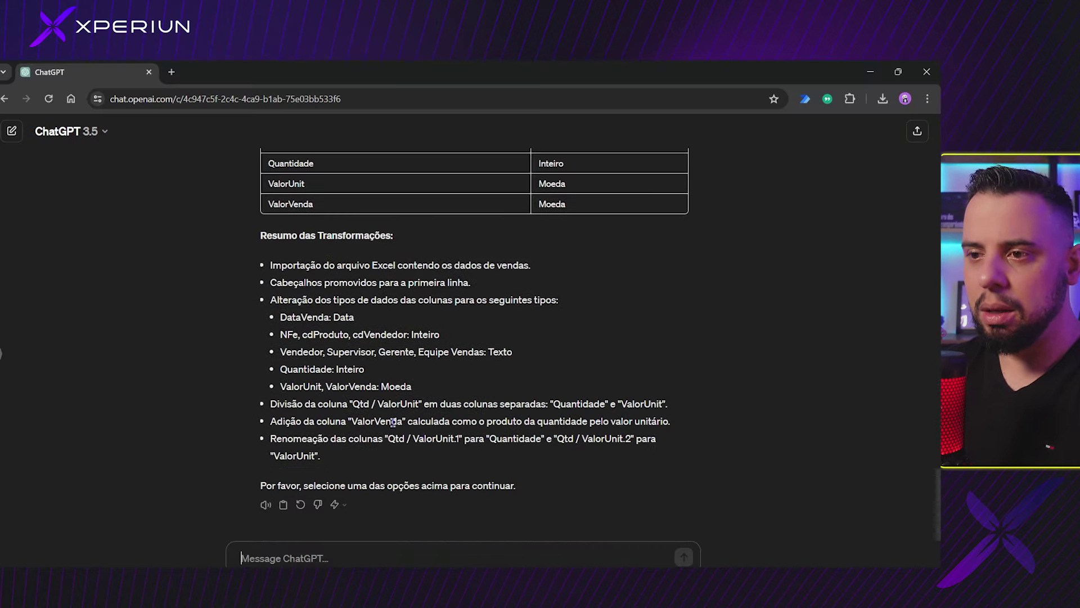
scroll(388, 420, up, 10)
scroll(378, 420, down, 5)
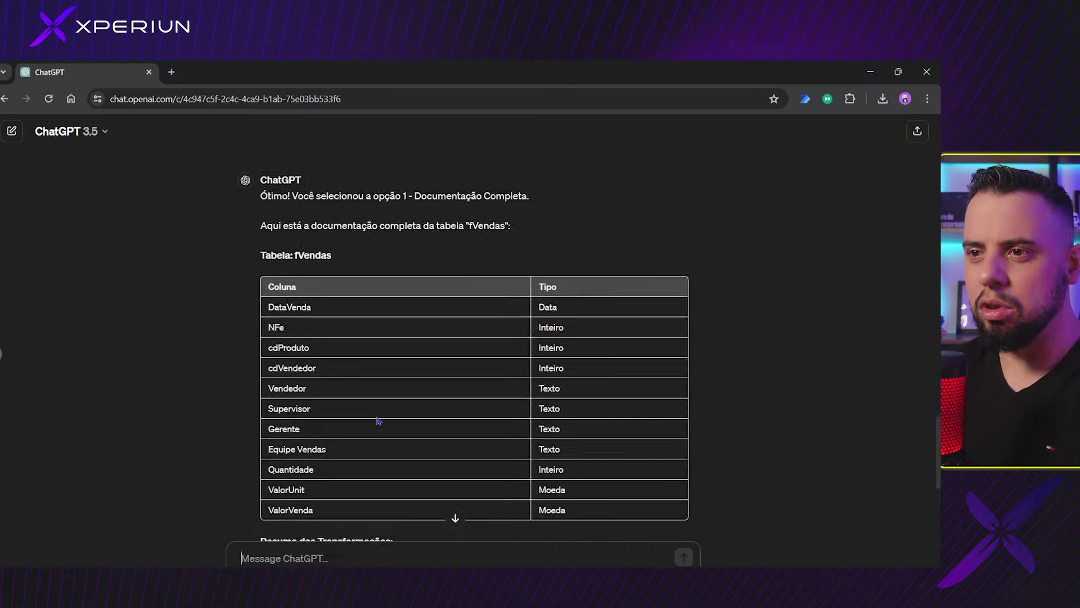
scroll(378, 420, down, 5)
text(5)
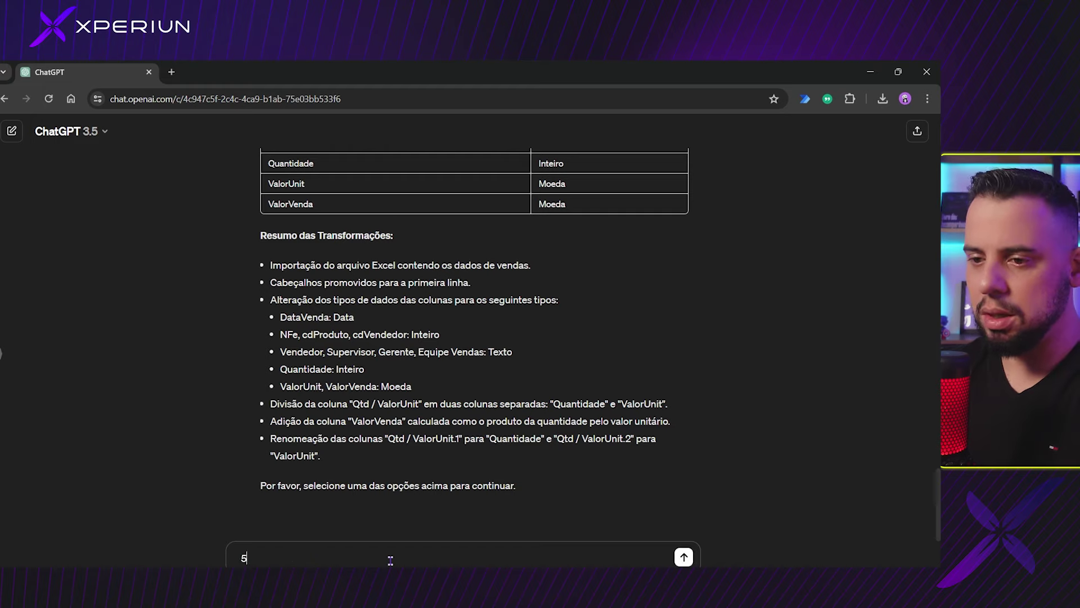
key(Return)
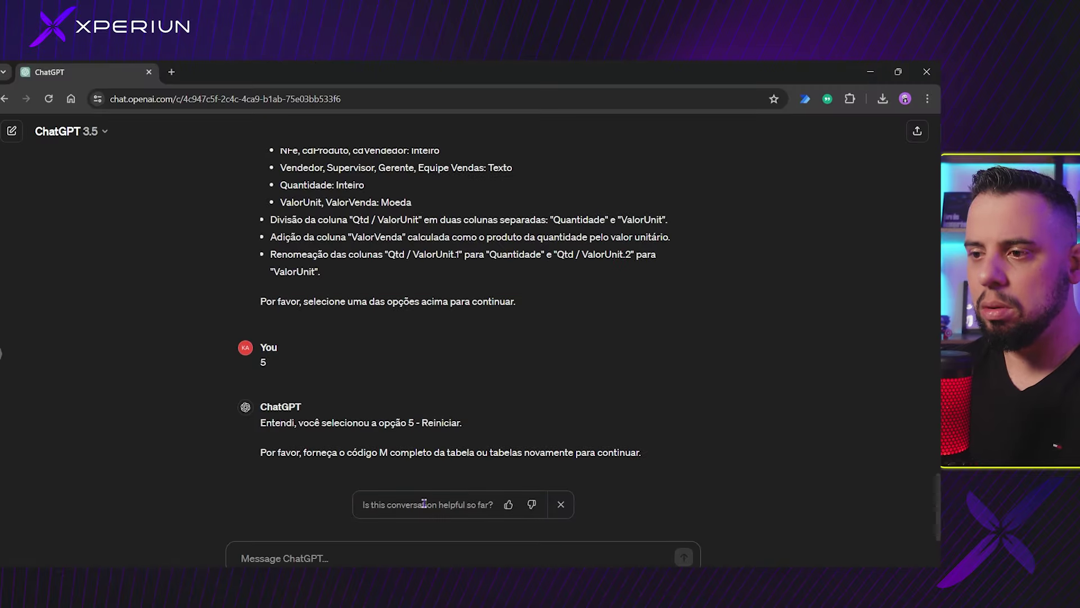
key(ctrl+v)
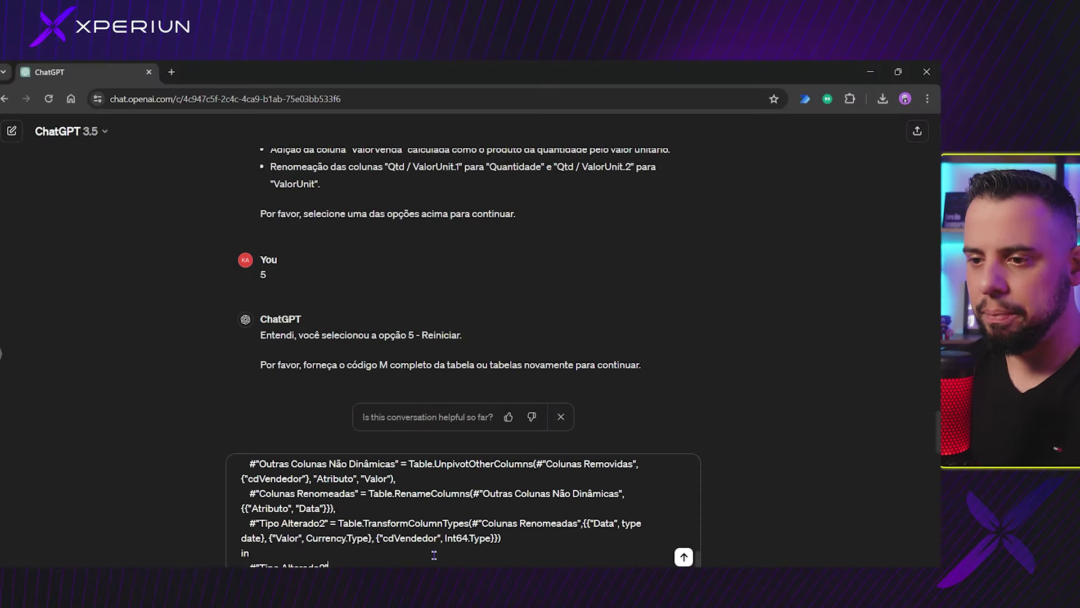
key(Return)
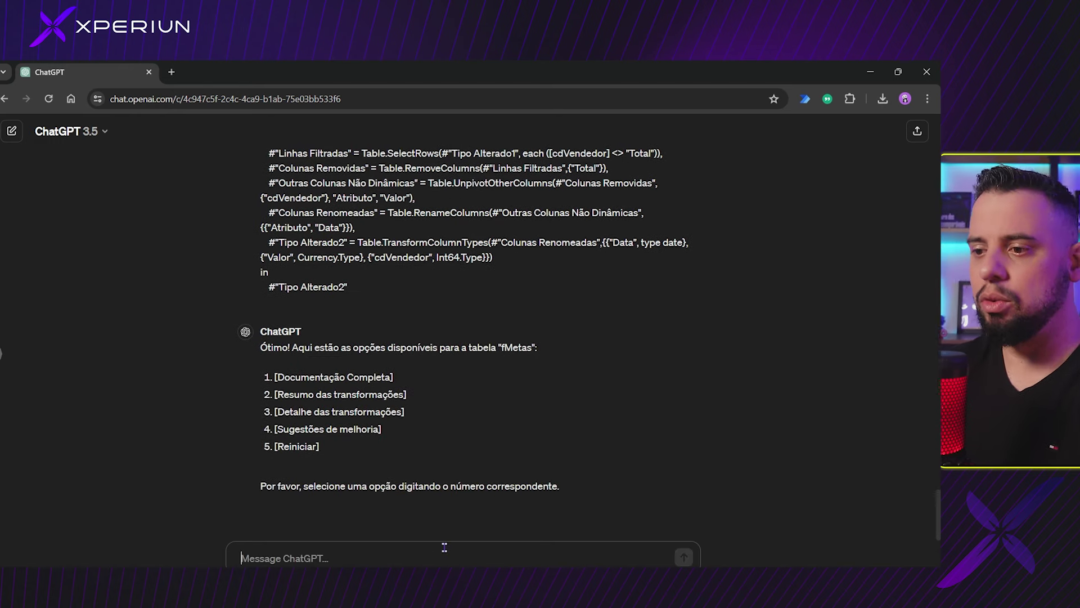
Request the Documentação Completa of fMetas with option 1 and regenerate the response.
text(1)
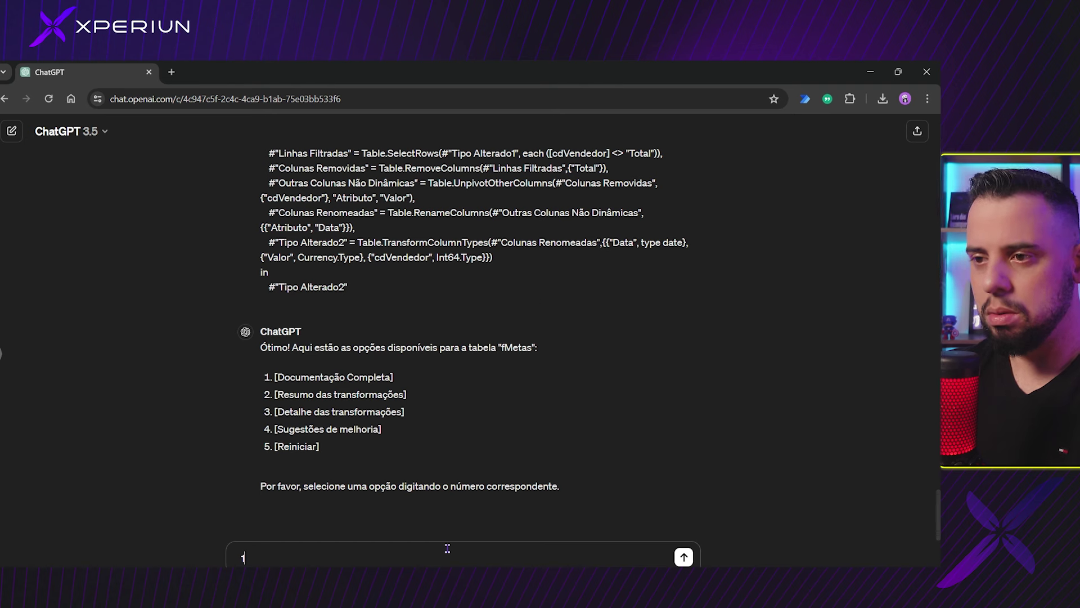
key(Return)
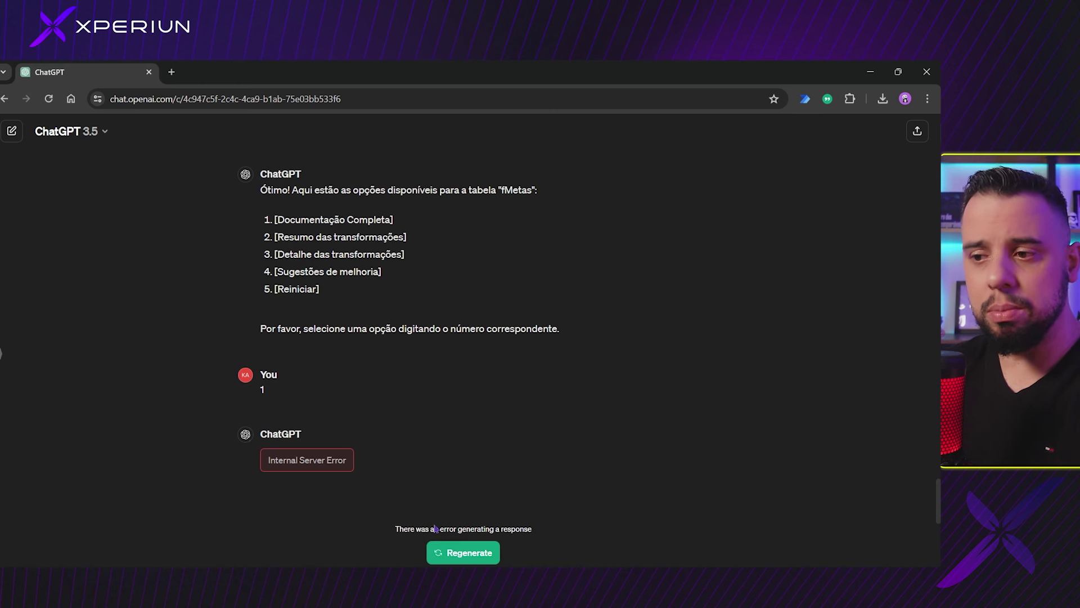
click(482, 554)
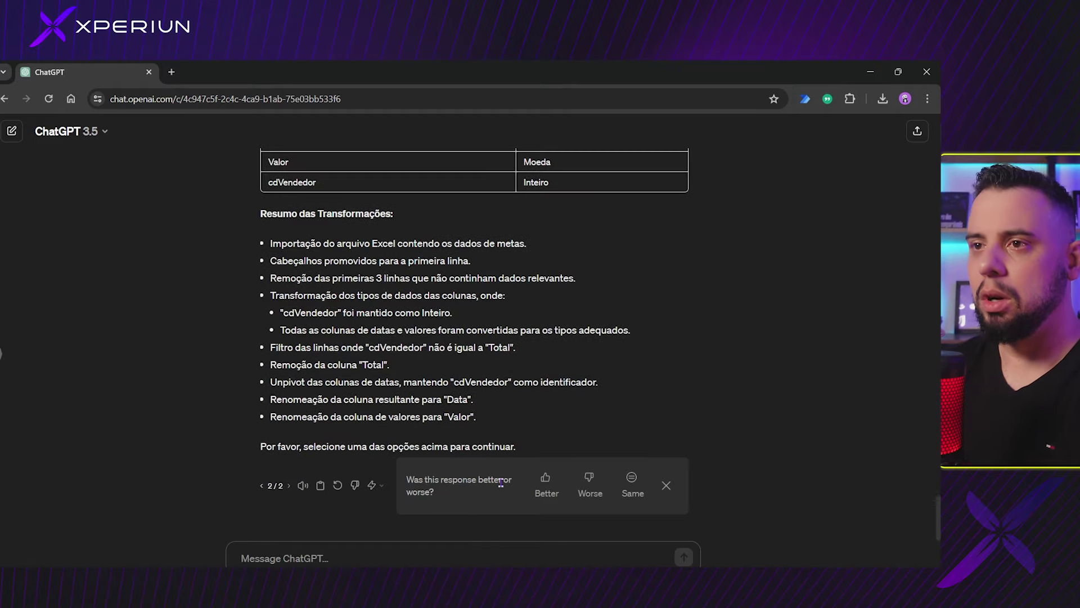
Compare the documented fMetas columns and types with the query in Power Query, and check the transformation summary in ChatGPT.
scroll(500, 482, up, 3)
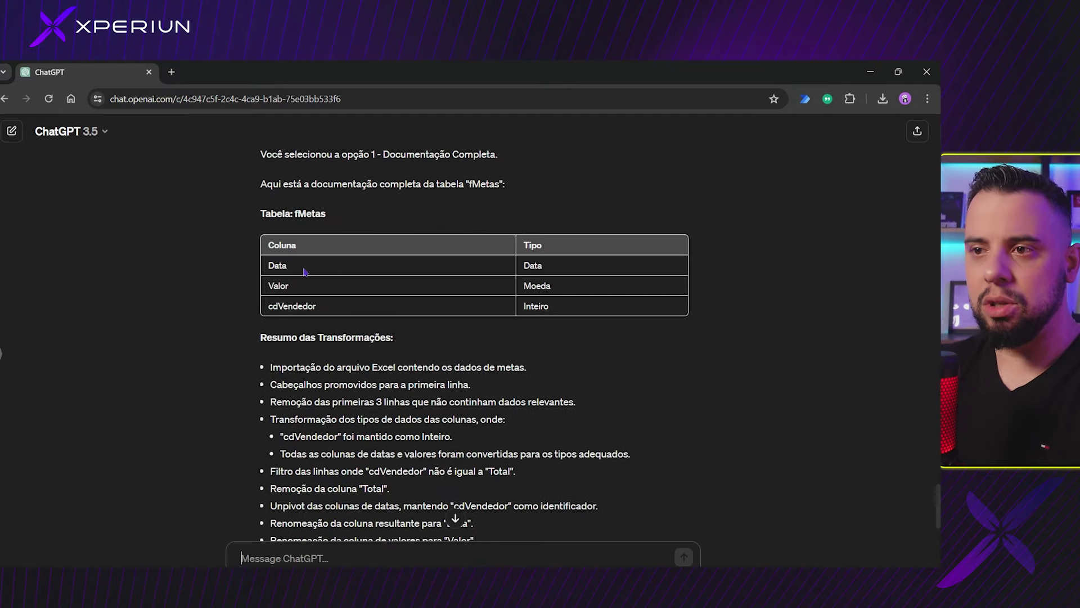
key(alt+Tab)
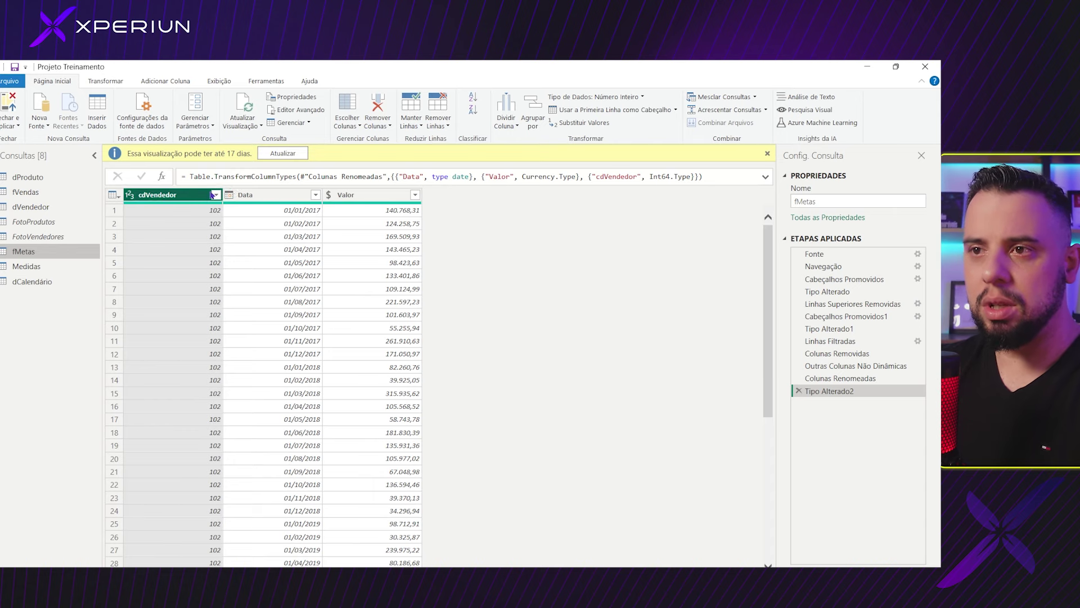
key(alt+Tab)
scroll(491, 268, down, 4)
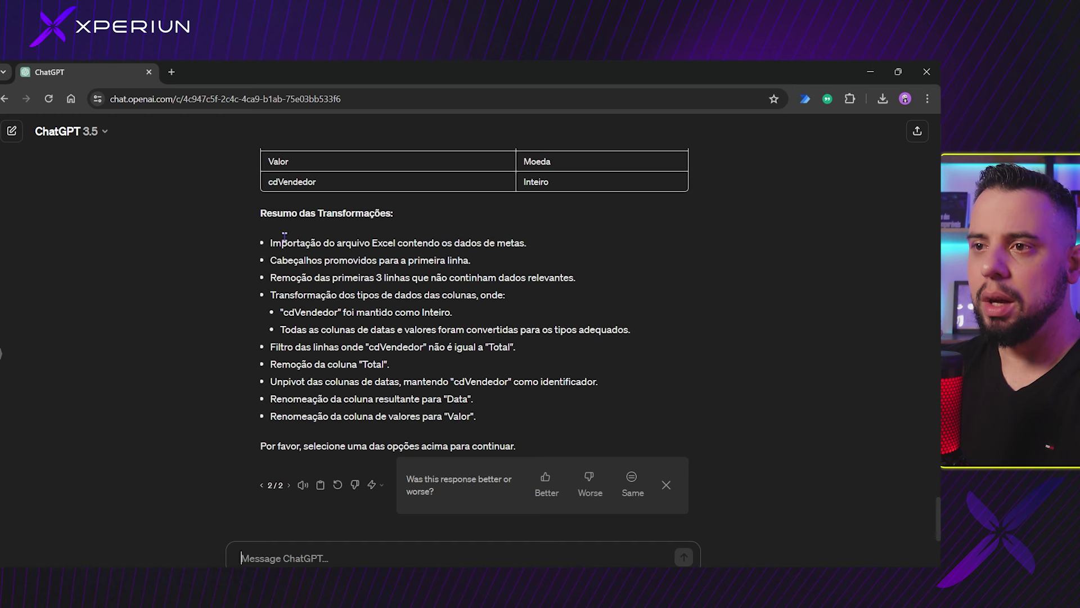
Examine each item of the fMetas Resumo das Transformações, from the Excel import to the column renames.
drag(286, 238, 532, 245)
drag(314, 264, 366, 261)
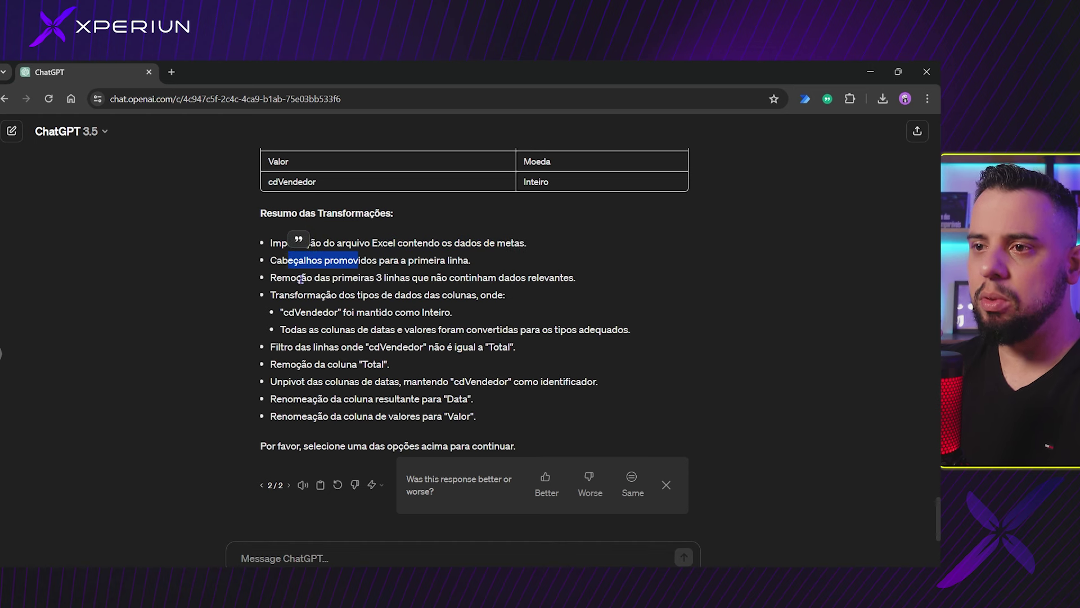
drag(290, 277, 563, 277)
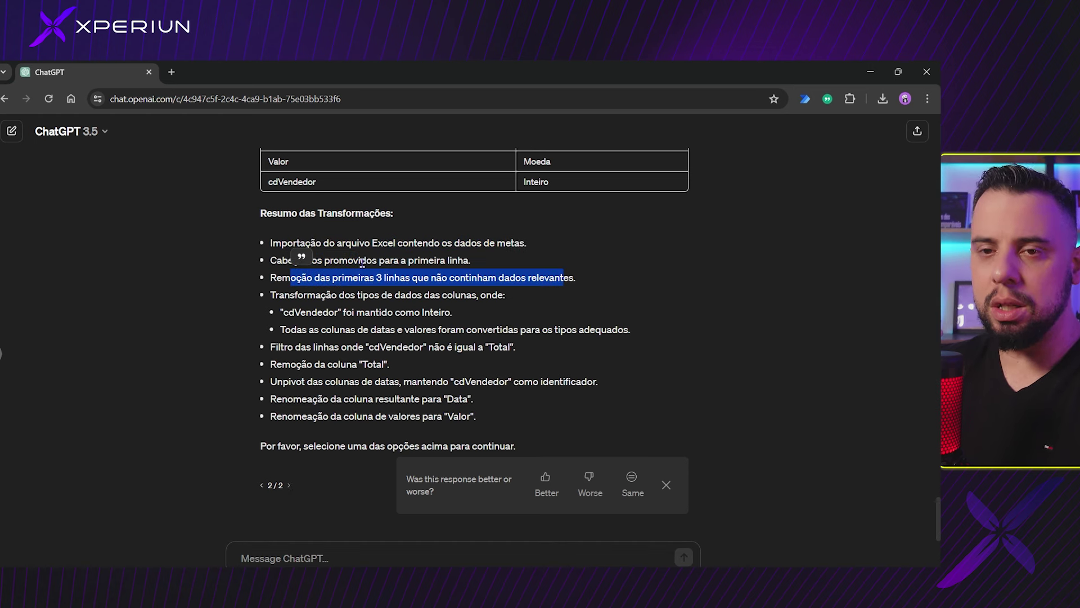
click(284, 291)
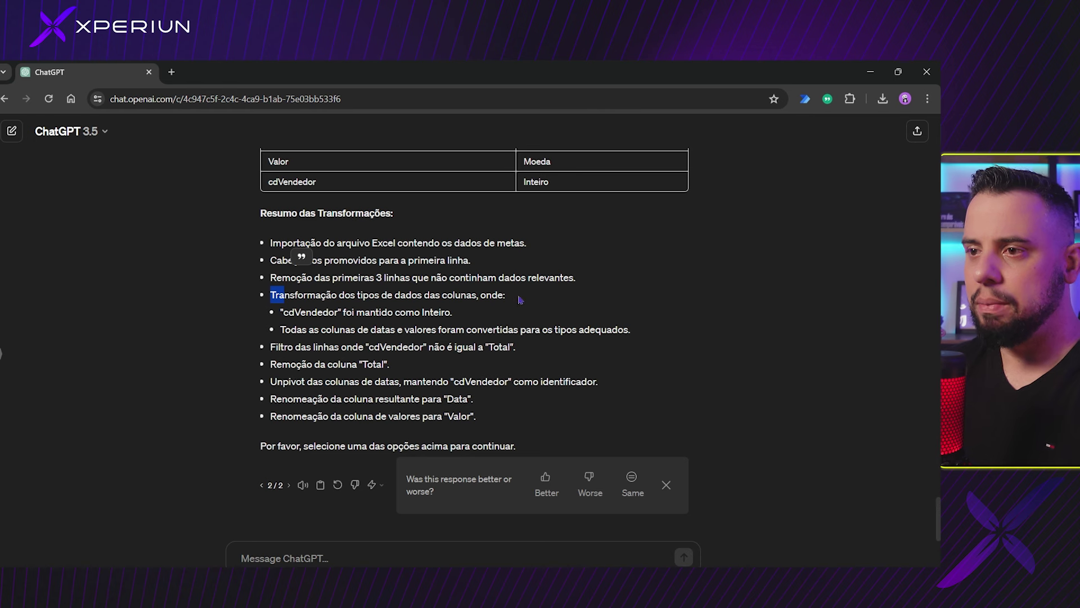
drag(329, 312, 477, 317)
click(313, 325)
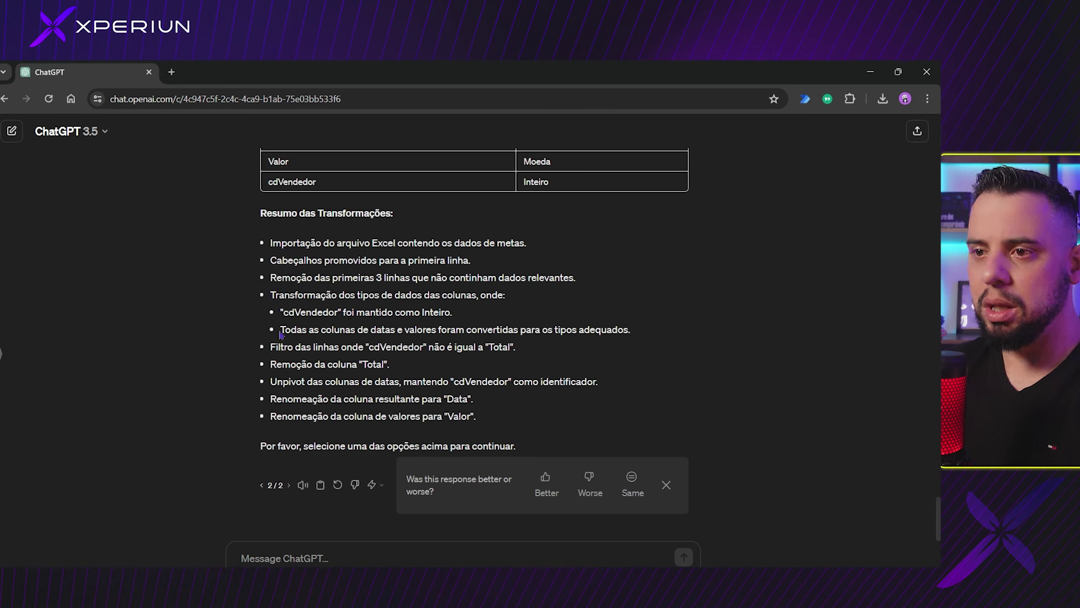
drag(280, 333, 640, 332)
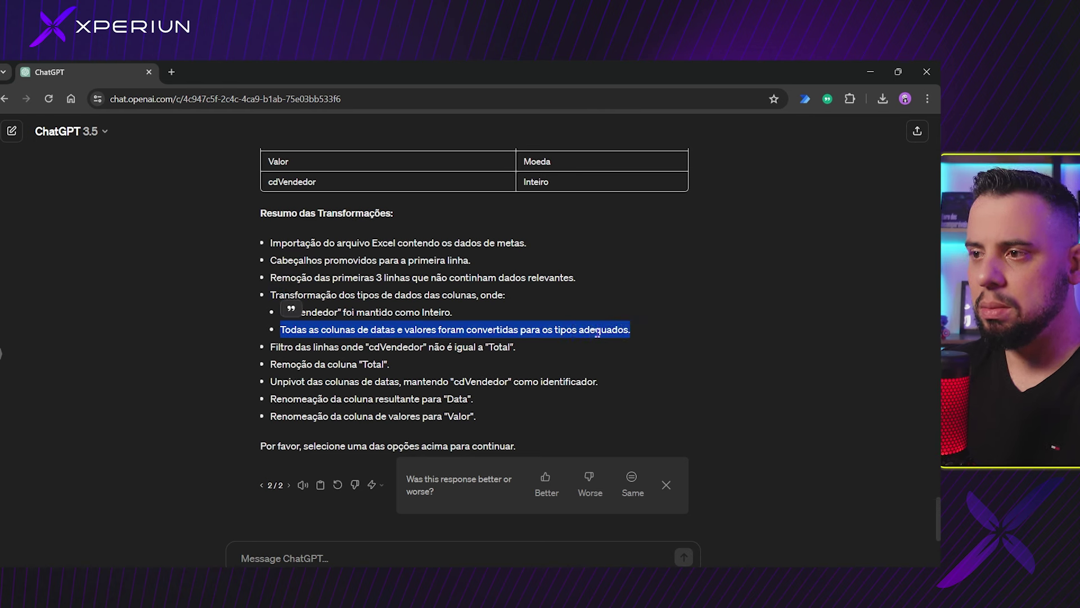
drag(269, 350, 499, 352)
drag(269, 367, 418, 384)
click(282, 386)
drag(270, 383, 475, 399)
drag(302, 416, 561, 410)
scroll(561, 405, up, 2)
scroll(540, 397, down, 2)
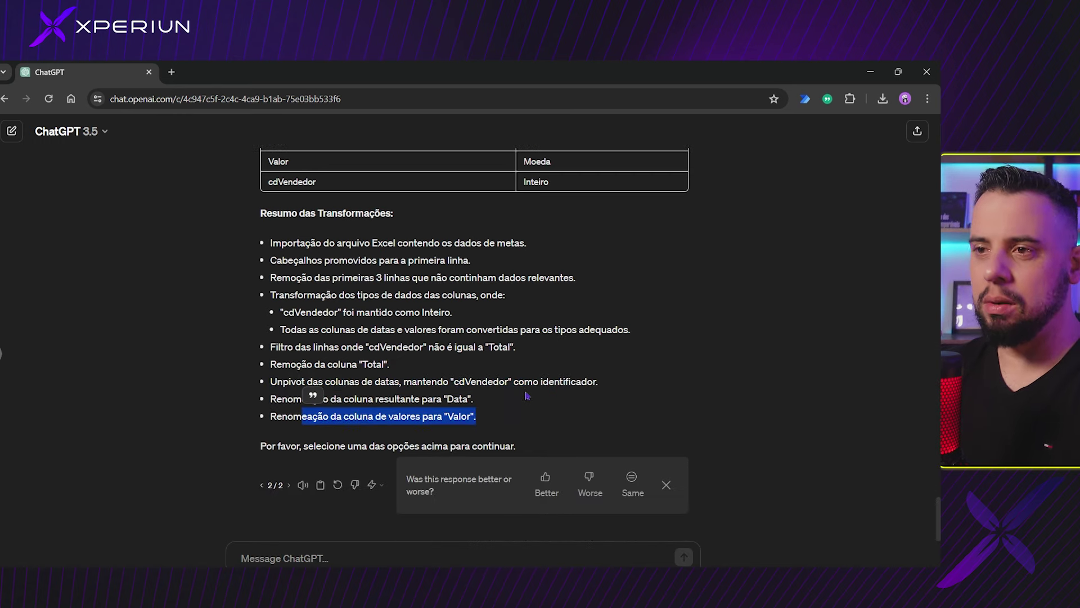
Review the fMetas column and type table in the Documentação Completa response.
scroll(527, 396, up, 5)
scroll(458, 506, down, 1)
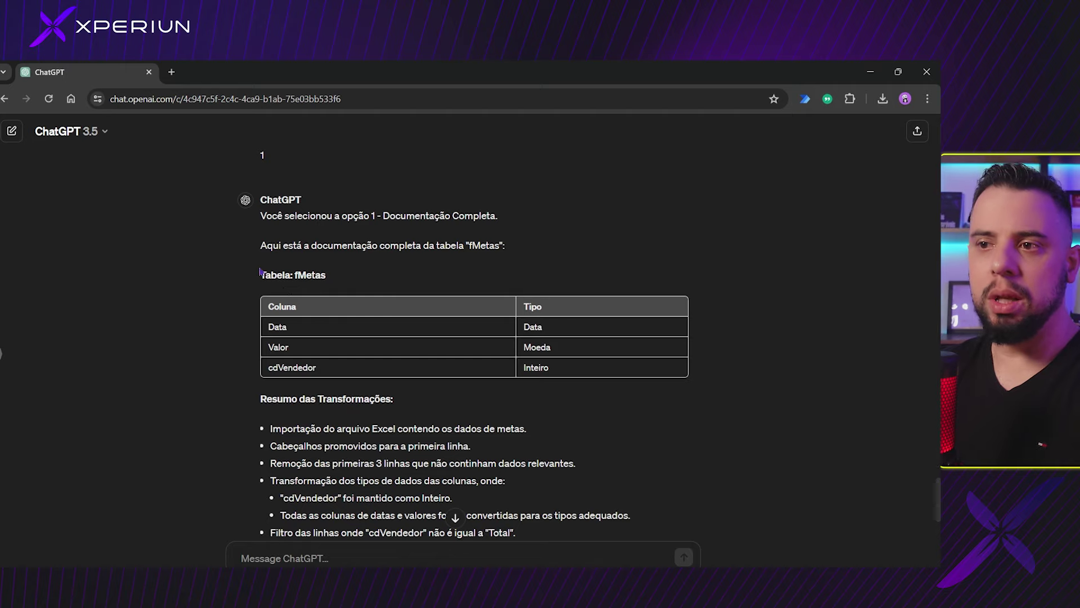
drag(259, 272, 310, 400)
scroll(501, 358, up, 2)
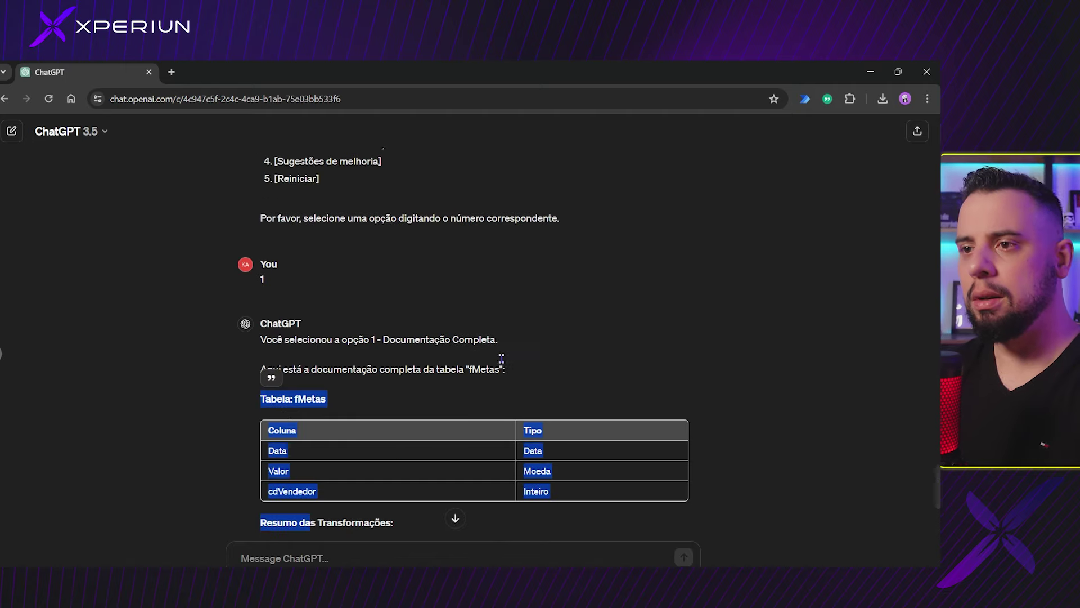
click(501, 359)
scroll(440, 357, down, 4)
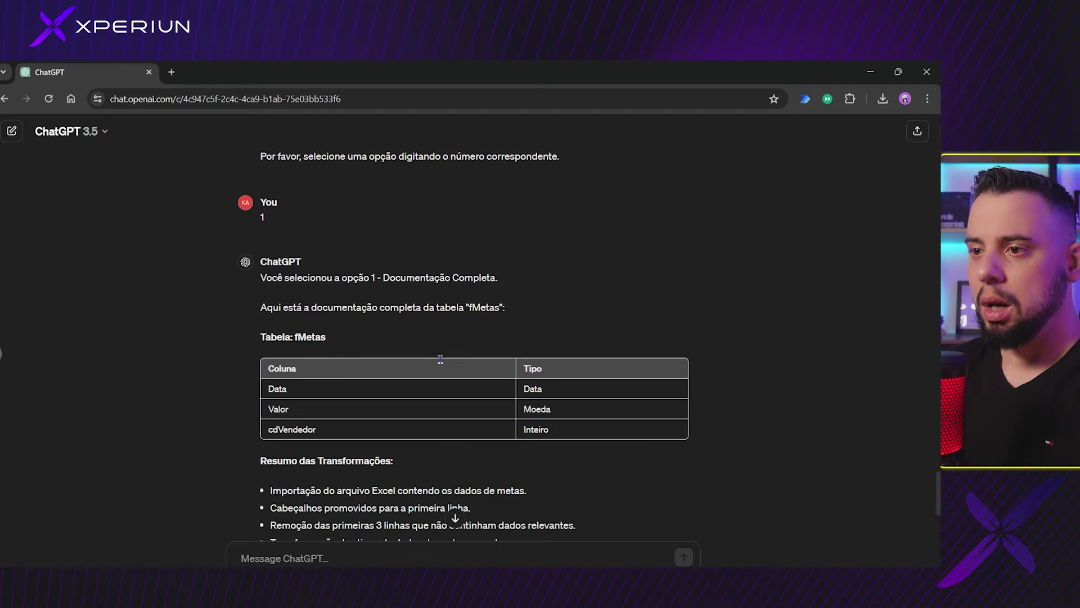
Try to request the Detalhe das transformações of fMetas with option 3, and stop the pending response.
scroll(441, 364, up, 3)
scroll(428, 365, up, 1)
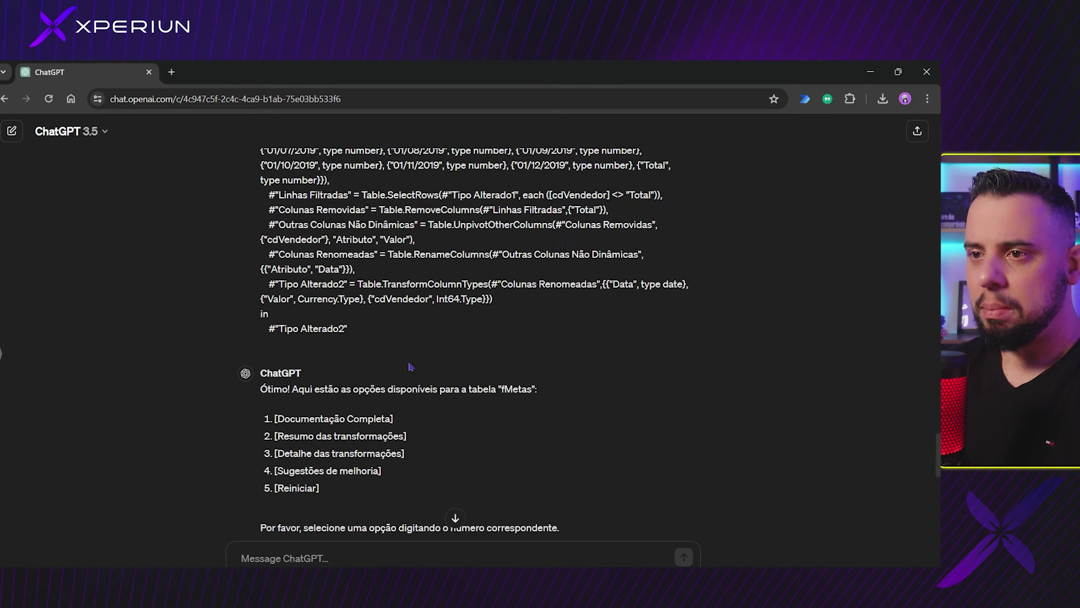
triple_click(287, 453)
scroll(338, 478, down, 10)
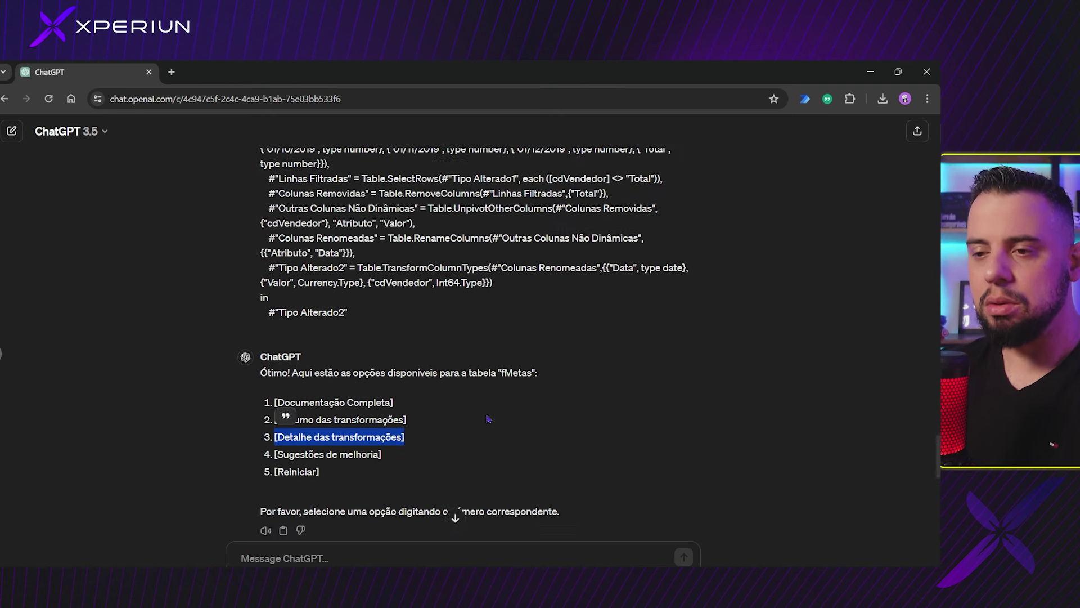
click(350, 559)
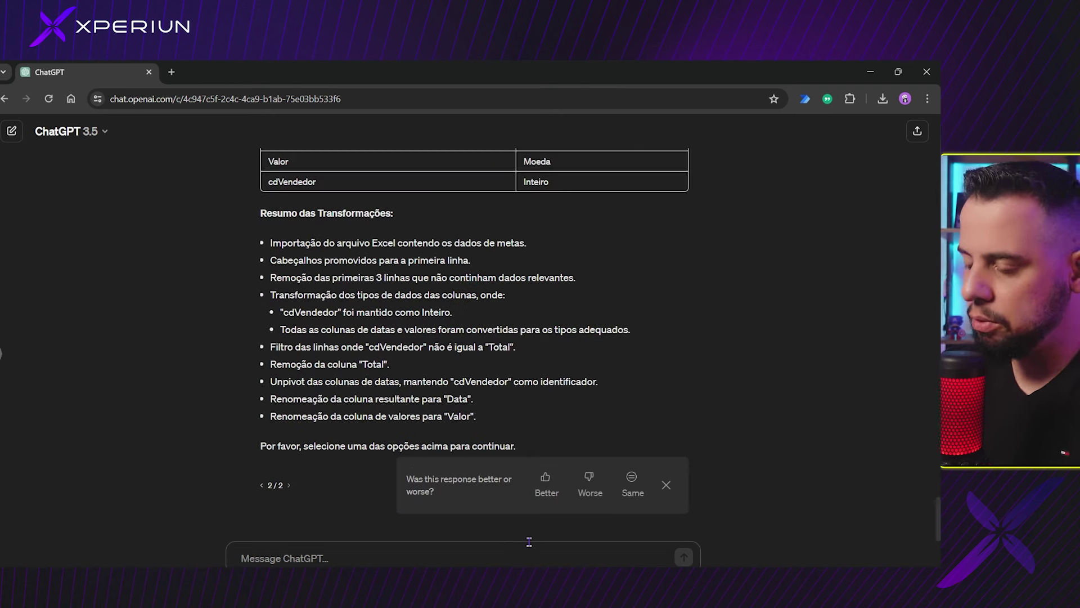
text(3)
key(Return)
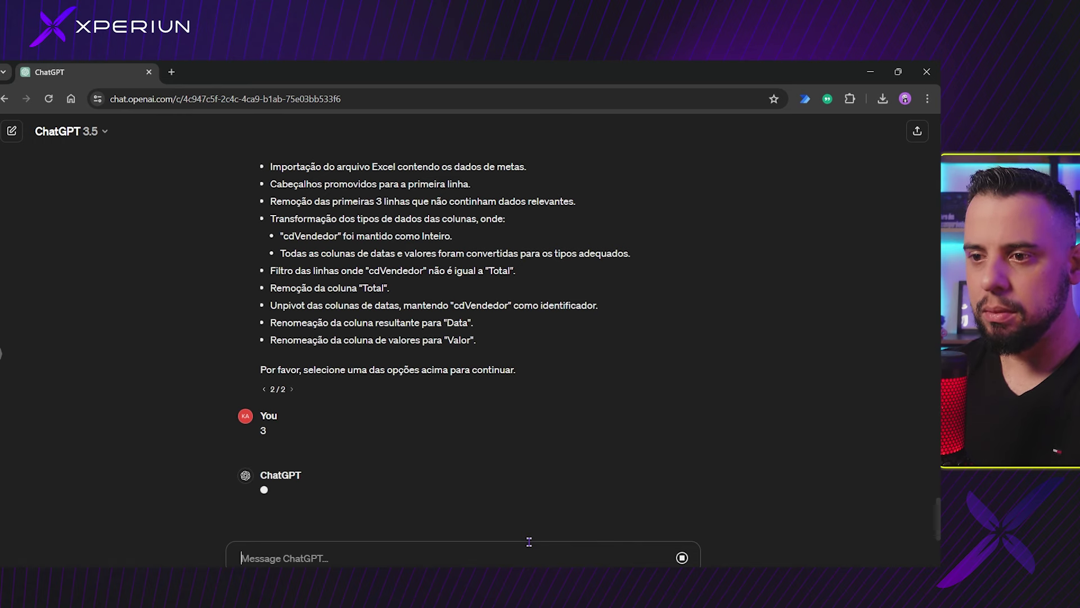
scroll(488, 254, up, 5)
scroll(488, 254, down, 5)
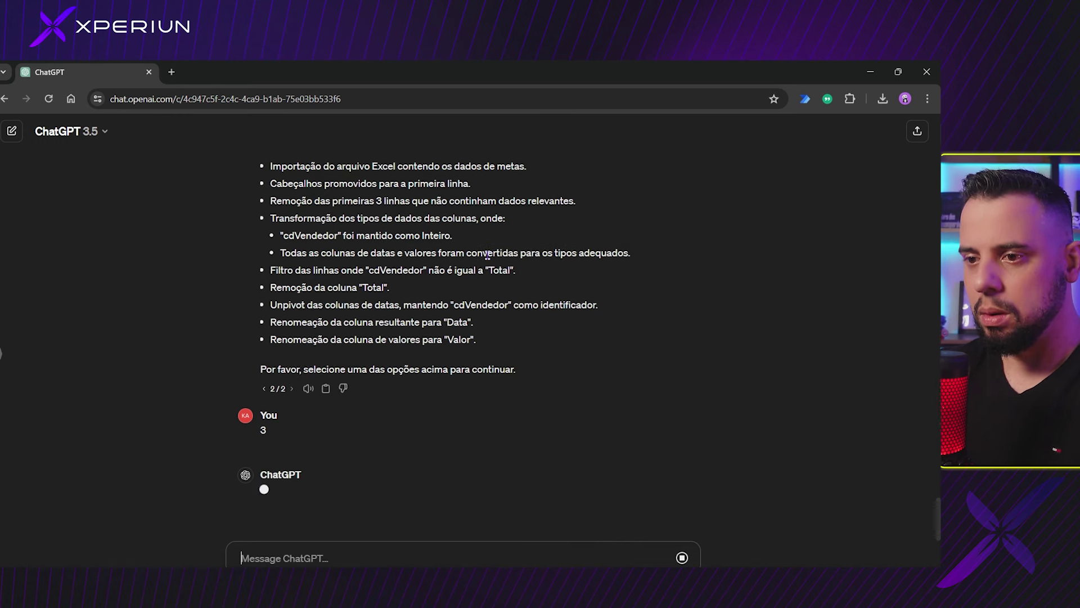
scroll(527, 333, up, 1)
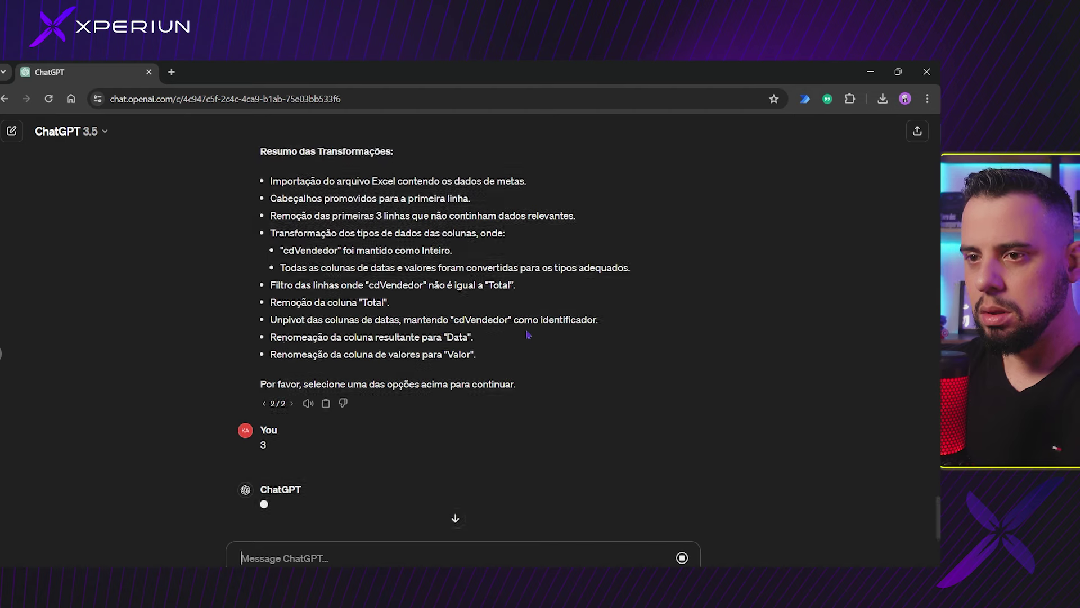
scroll(528, 334, down, 1)
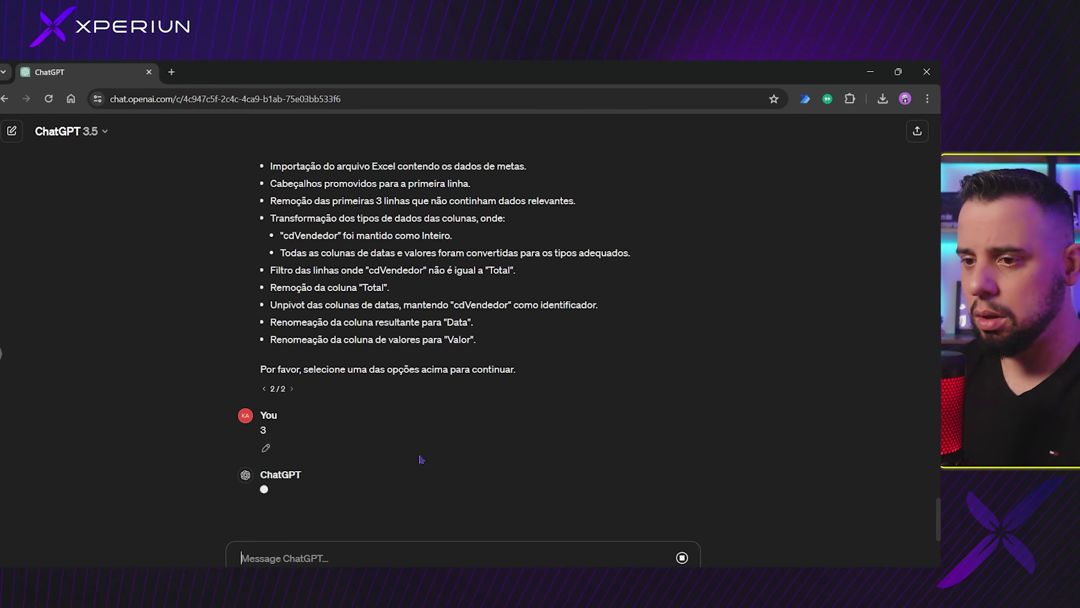
click(682, 558)
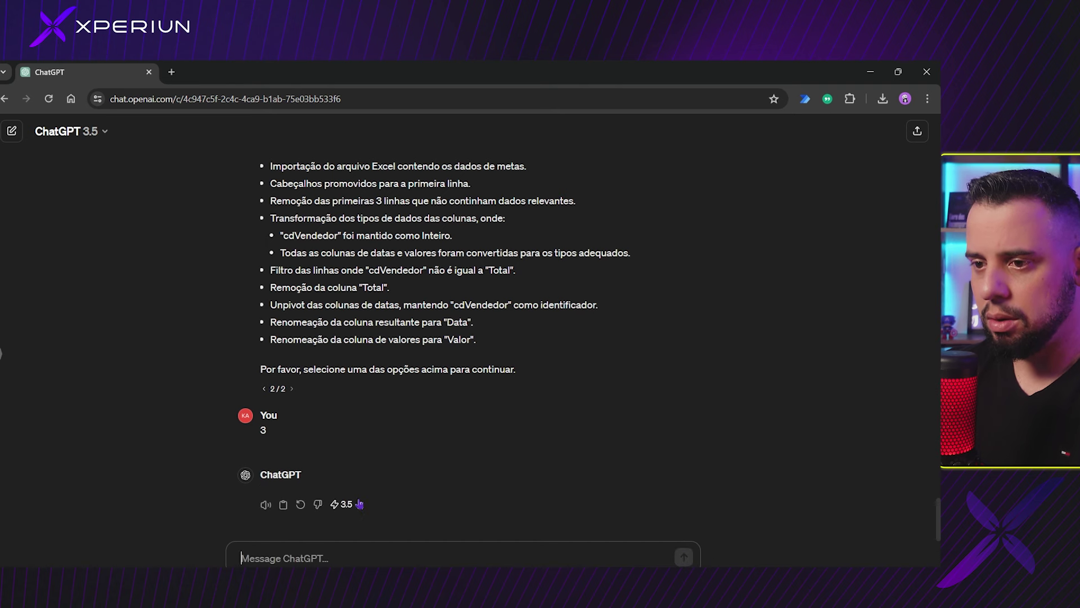
Submit option 3 again to get the Detalhe das transformações of fMetas.
click(329, 552)
text(3)
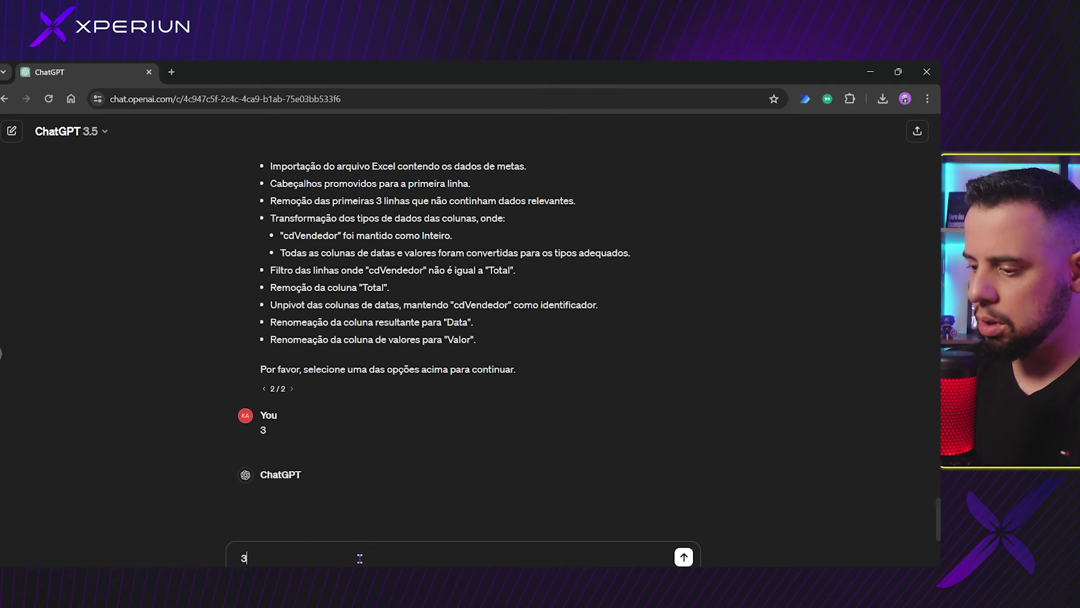
key(Return)
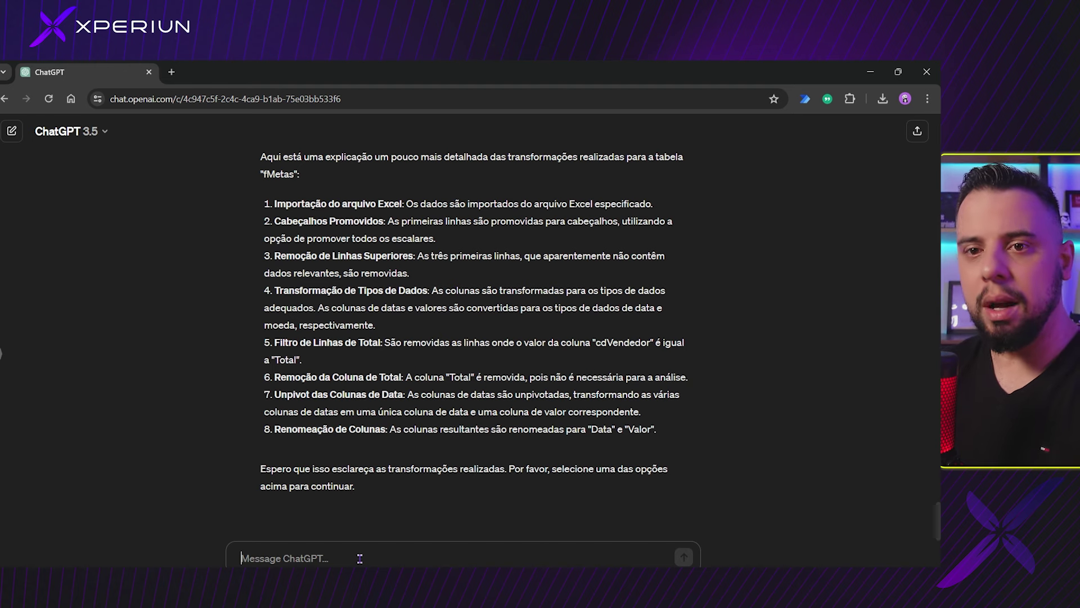
Read the detailed explanation of the fMetas transformations, including the header promotion, type changes, and date column unpivot.
scroll(394, 338, up, 2)
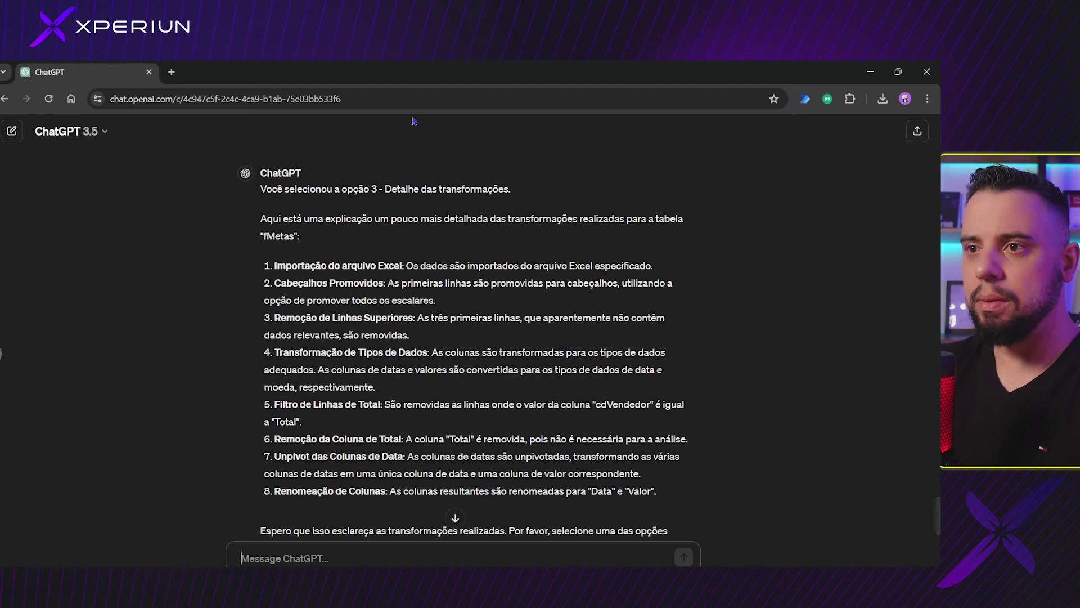
drag(338, 219, 652, 267)
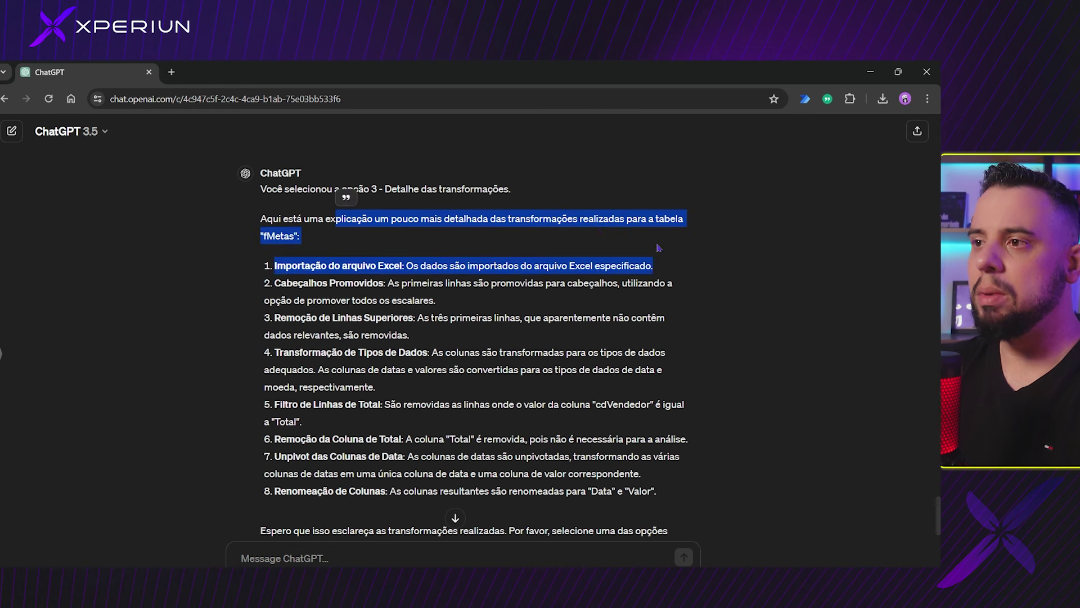
click(660, 235)
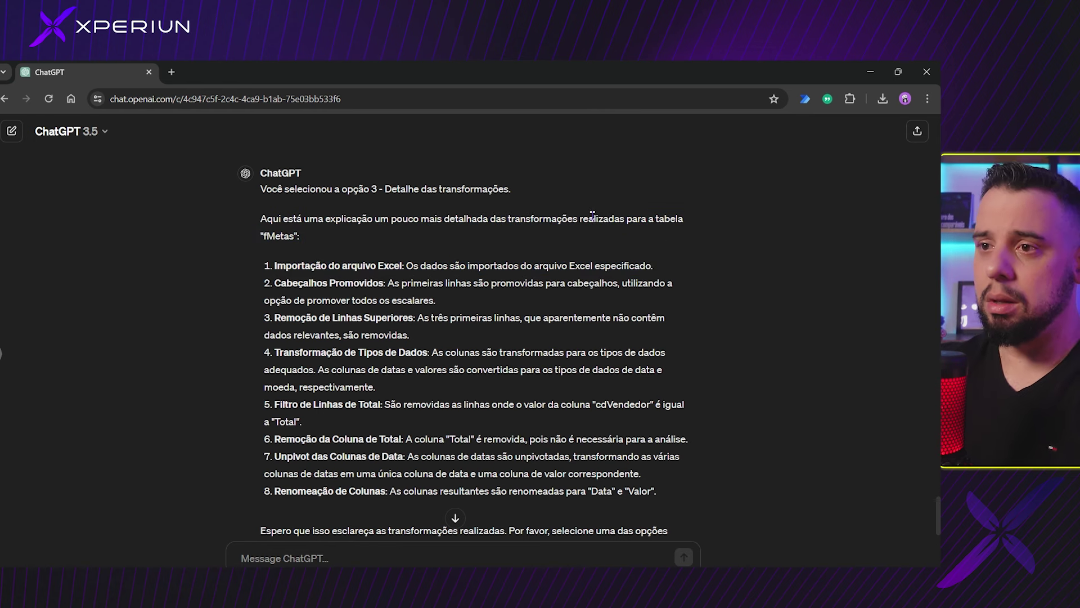
drag(399, 284, 516, 306)
drag(394, 319, 640, 370)
scroll(465, 422, down, 1)
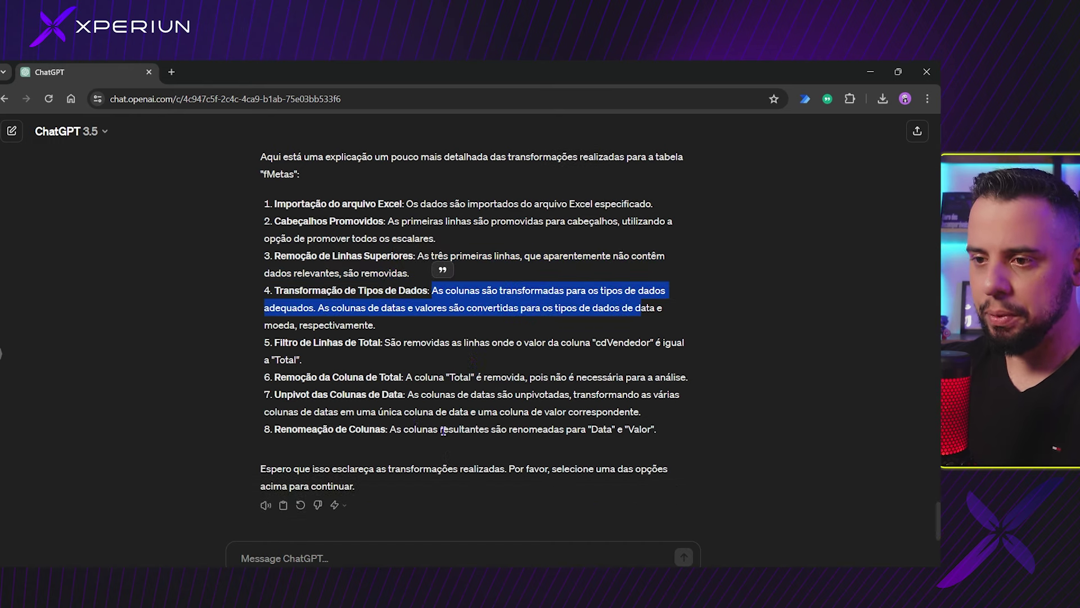
drag(420, 394, 651, 414)
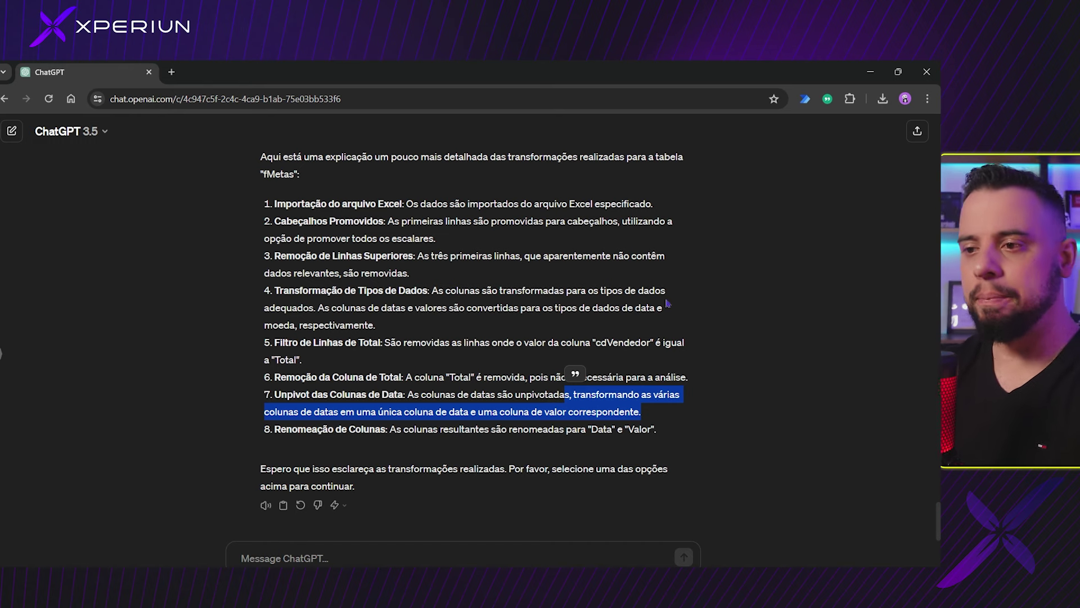
Check the list of available fMetas options and request the Sugestões de melhoria with option 4.
scroll(648, 375, up, 4)
scroll(648, 376, up, 12)
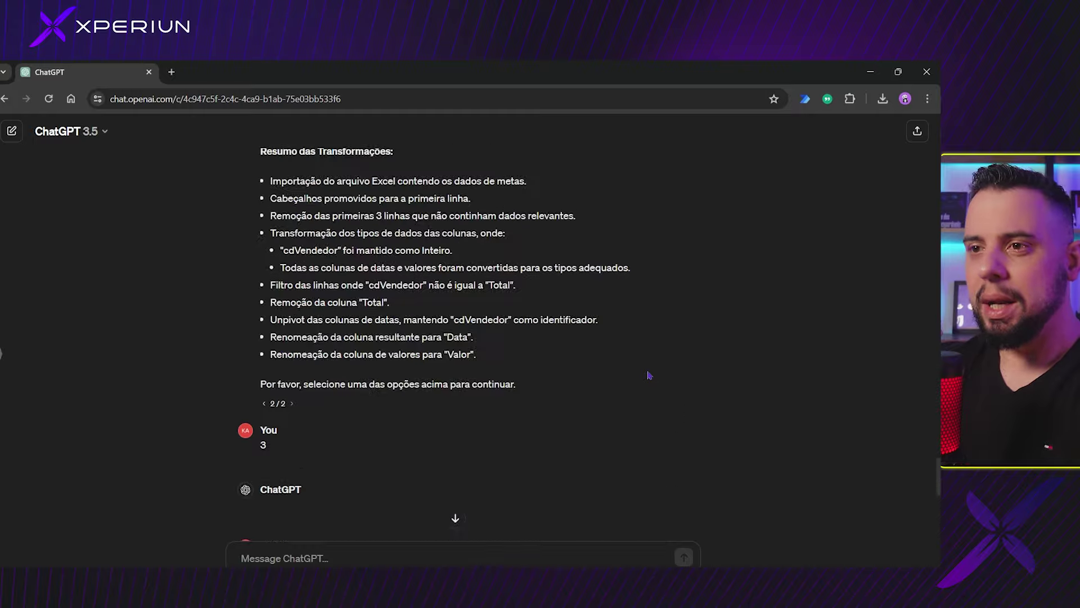
scroll(648, 375, down, 4)
scroll(648, 375, down, 2)
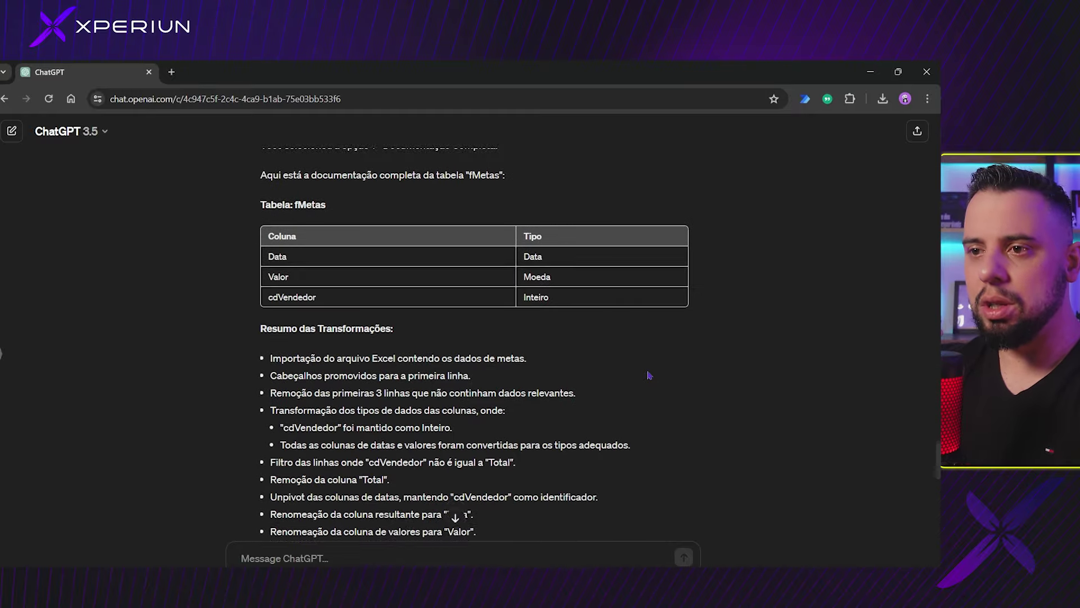
scroll(477, 349, up, 8)
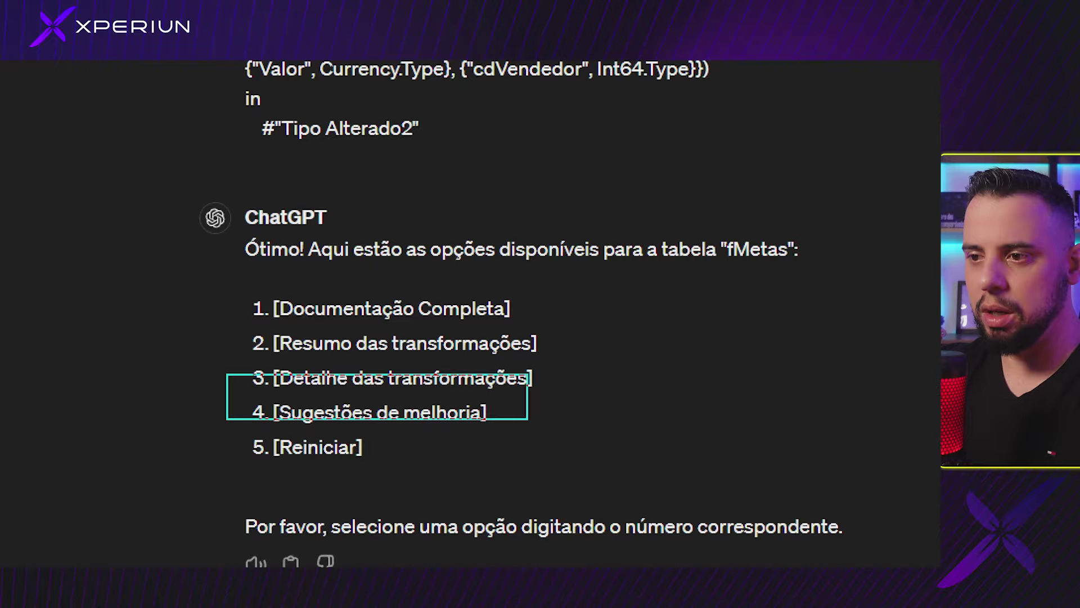
scroll(432, 480, down, 15)
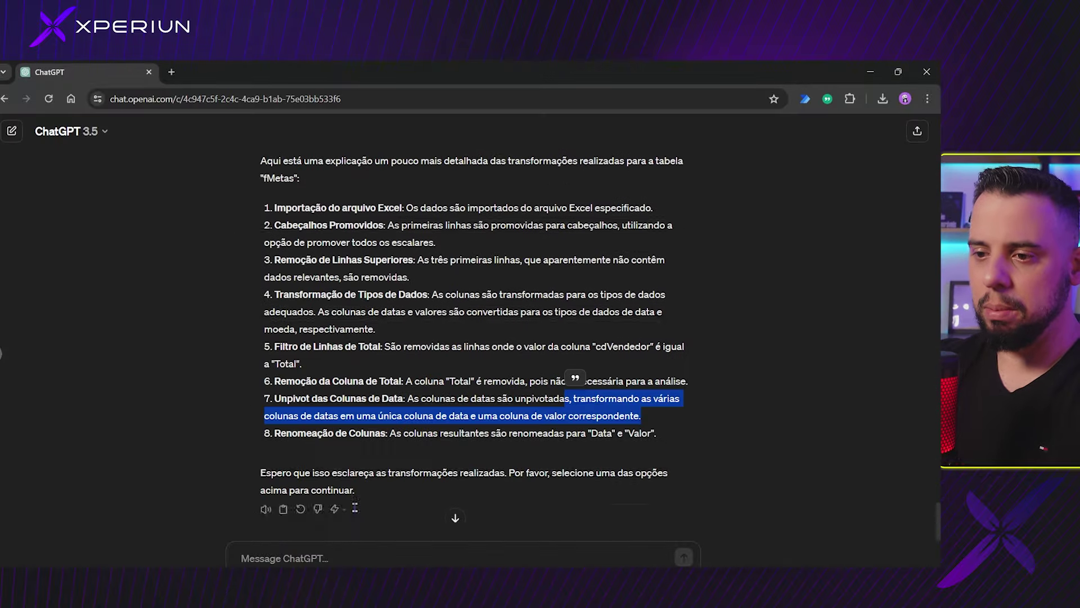
click(414, 541)
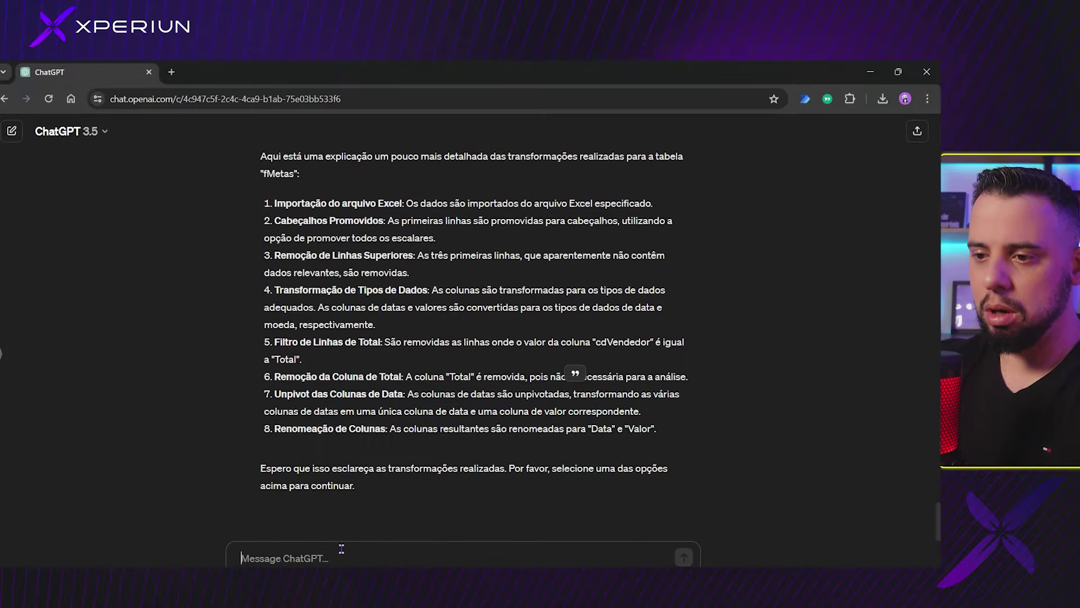
text(4)
key(Return)
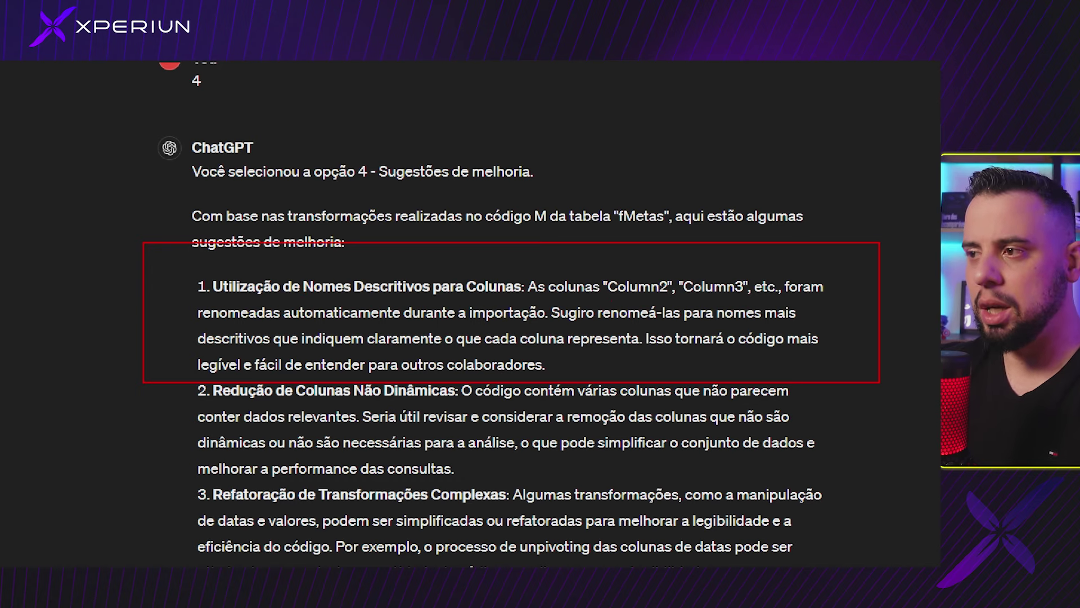
Examine the fMetas improvement suggestions, underlining the advice on Redução de Colunas Não Dinâmicas, and clear the markings.
scroll(518, 319, down, 1)
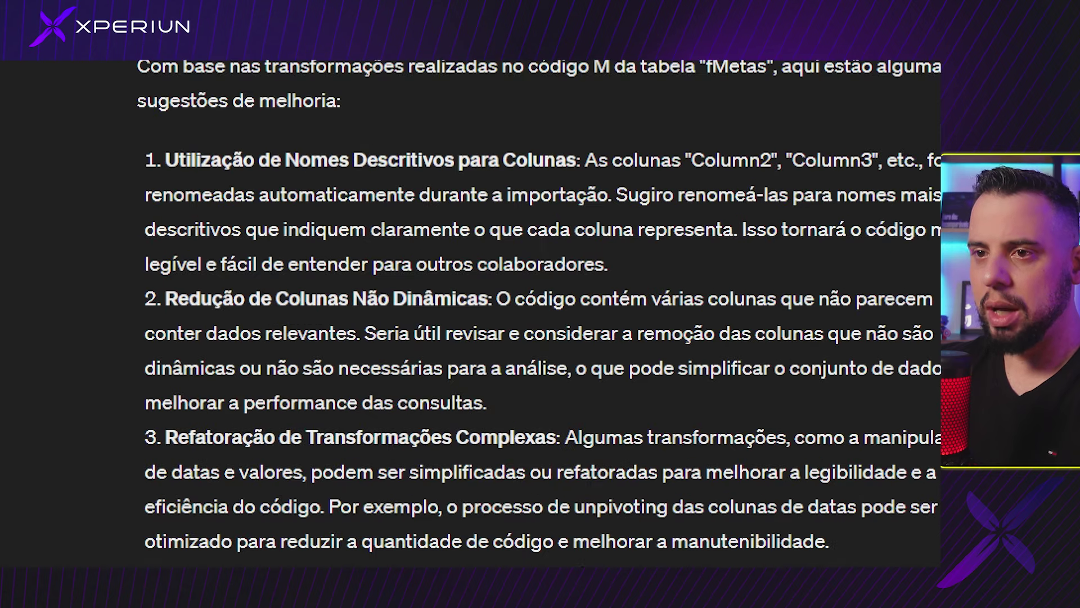
drag(581, 322, 908, 319)
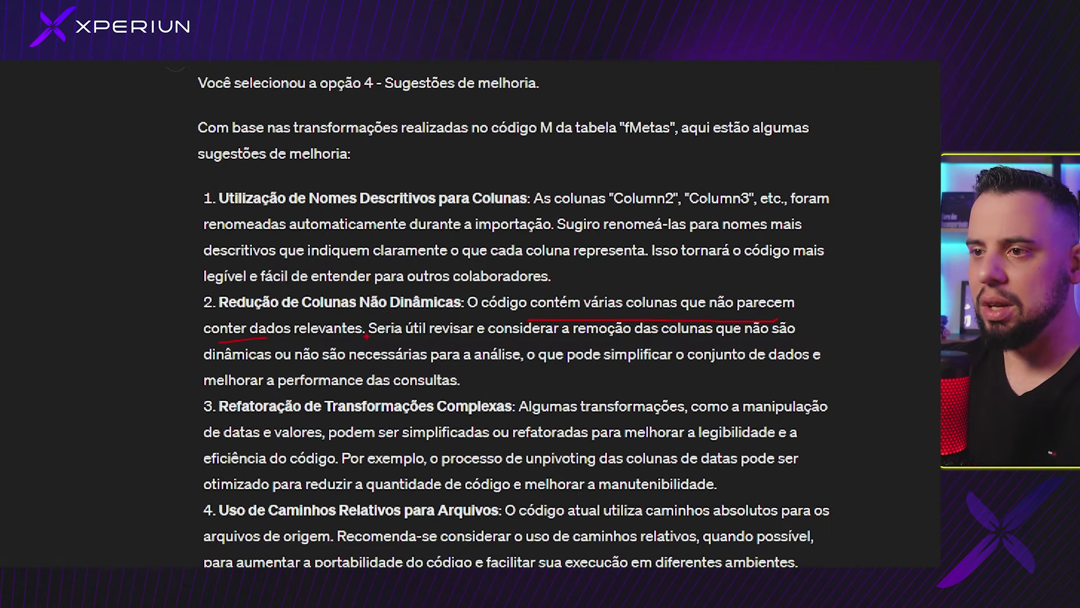
drag(618, 338, 656, 338)
drag(740, 339, 806, 335)
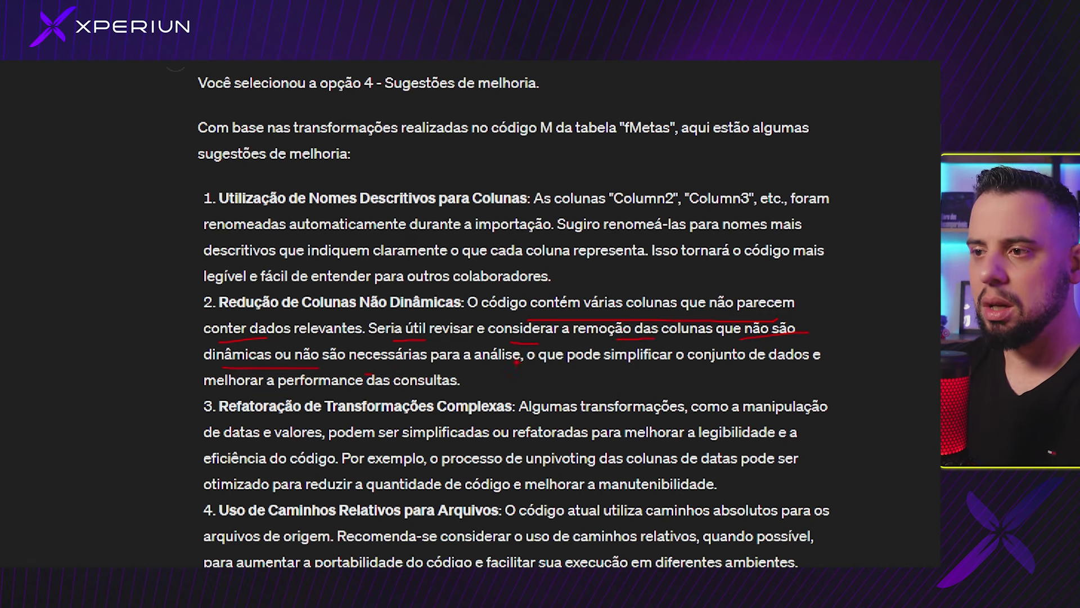
key(Escape)
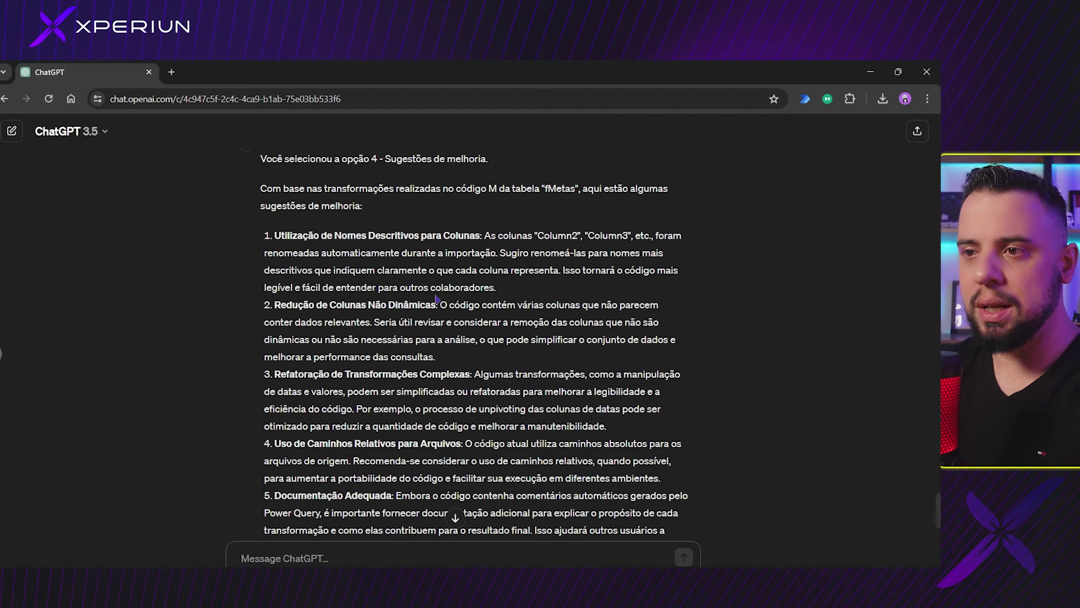
Compare the fMetas table in Power Query with the ChatGPT suggestions, underlining "Por exemplo" and "unpivoting" under Refatoração de Transformações Complexas.
key(alt+Tab)
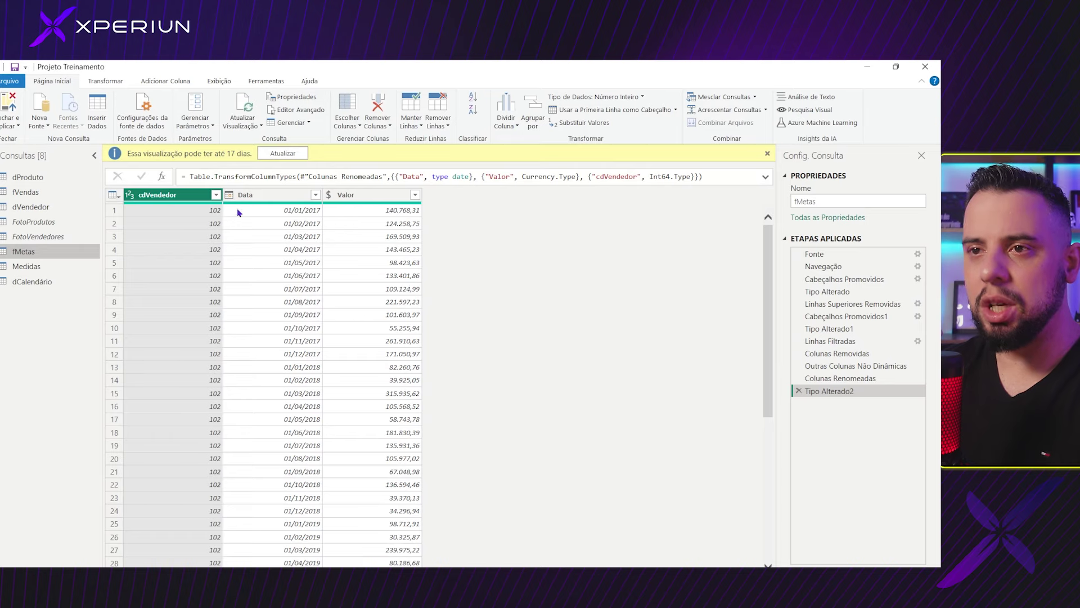
key(alt+Tab)
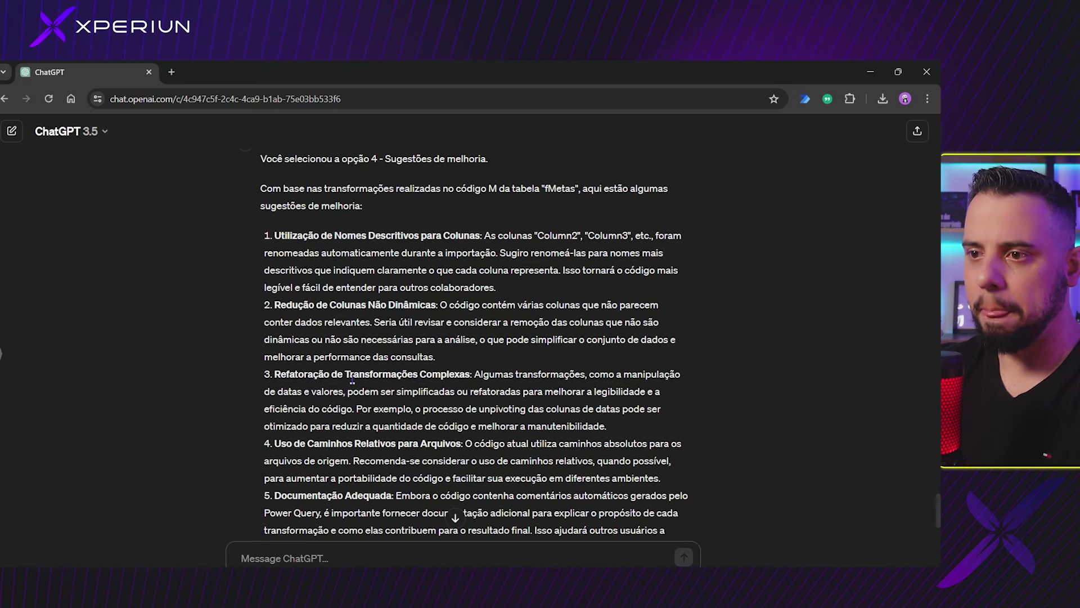
scroll(352, 380, down, 3)
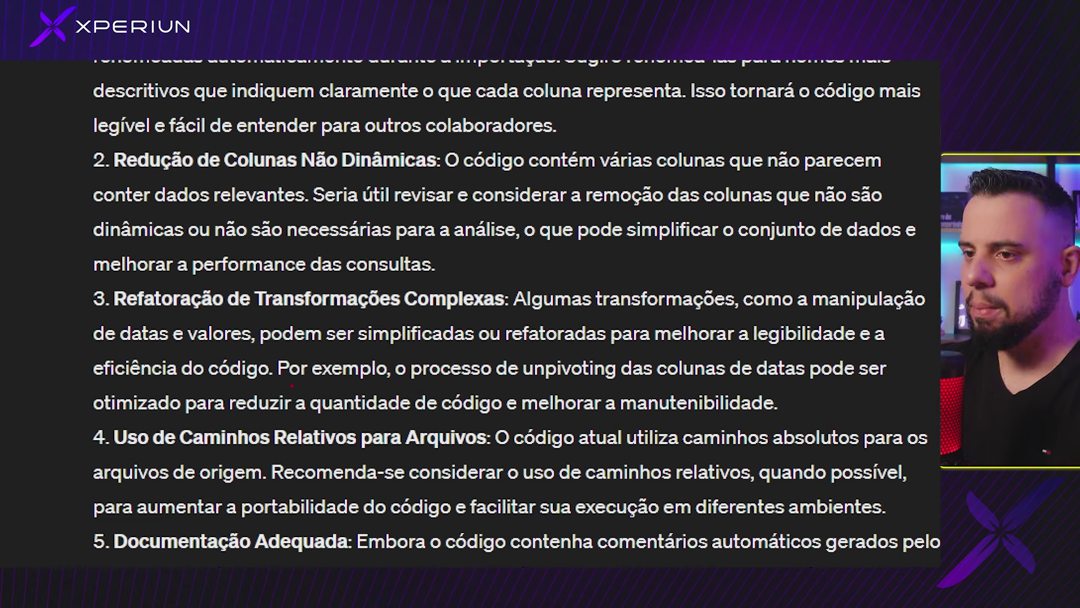
drag(292, 386, 375, 389)
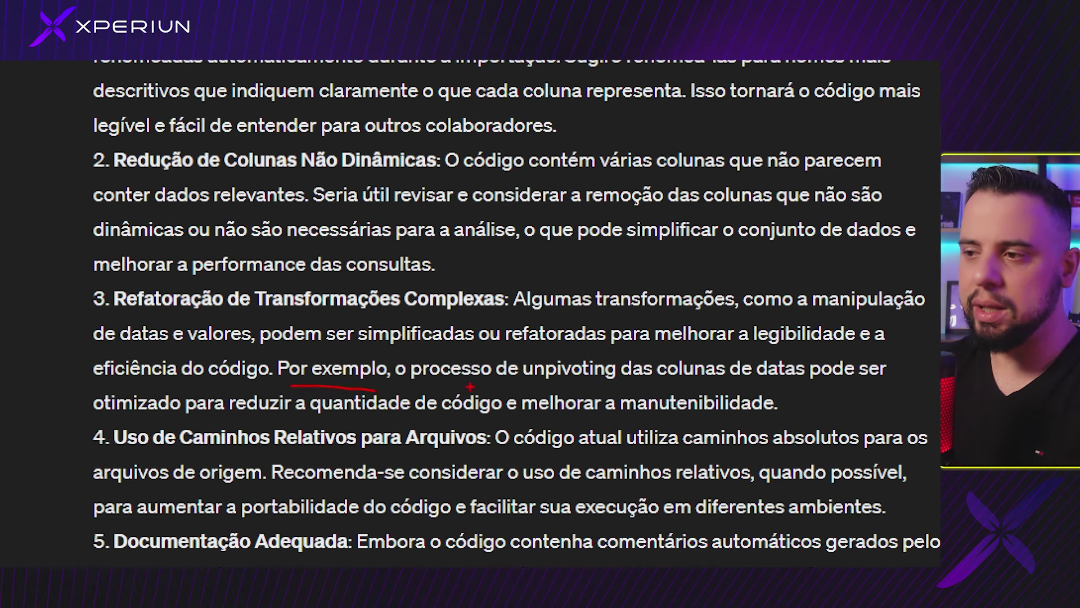
drag(545, 385, 616, 388)
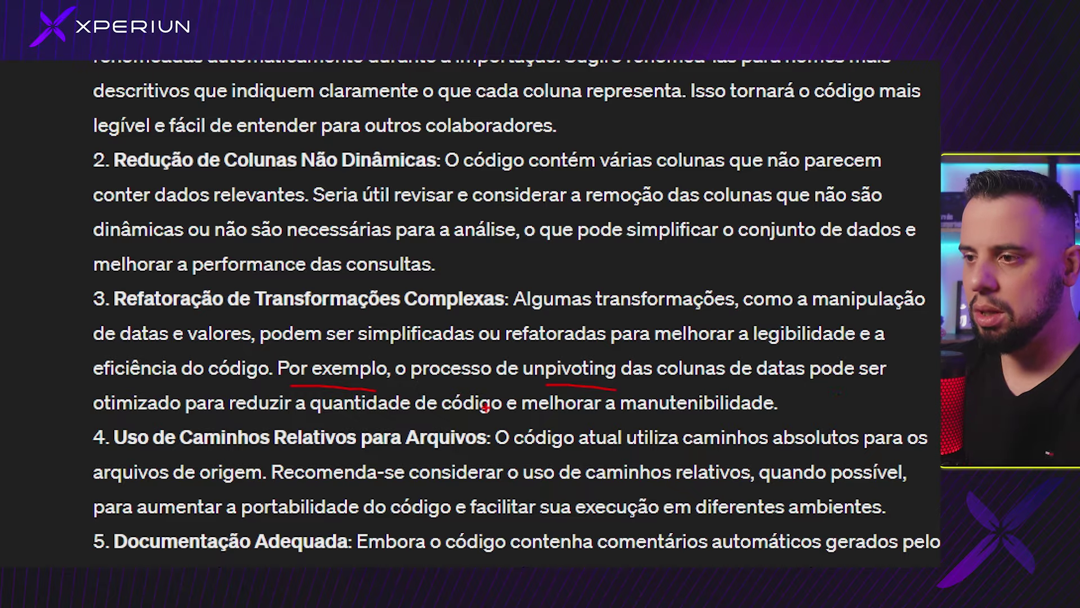
scroll(351, 347, down, 1)
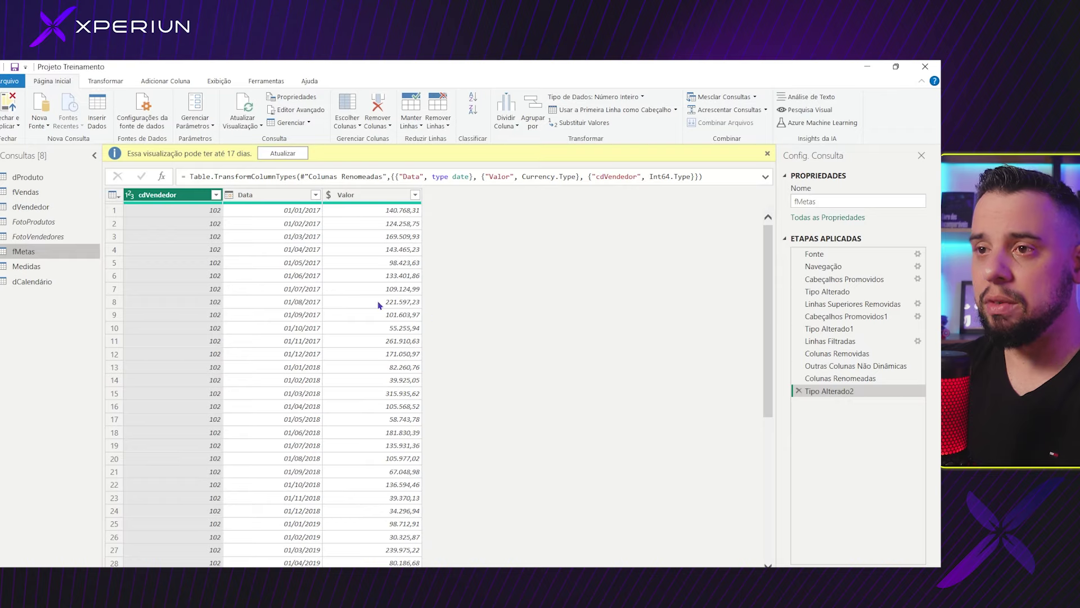
Inspect the full formula of the fMetas Fonte step in Power Query, underlining the absolute path to Metas.xlsx, and collapse the formula again.
click(815, 255)
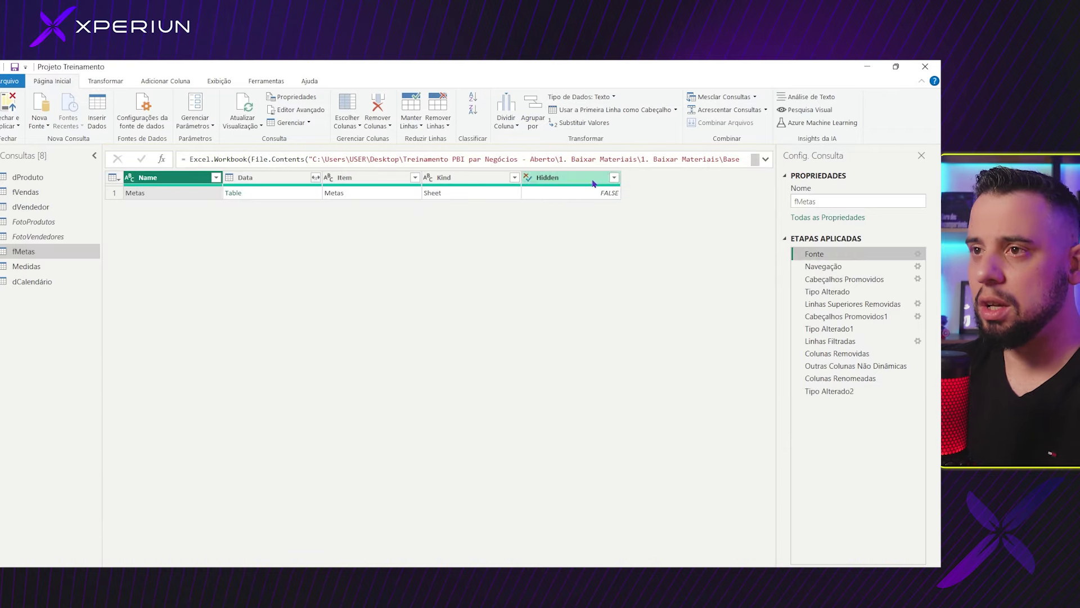
click(766, 159)
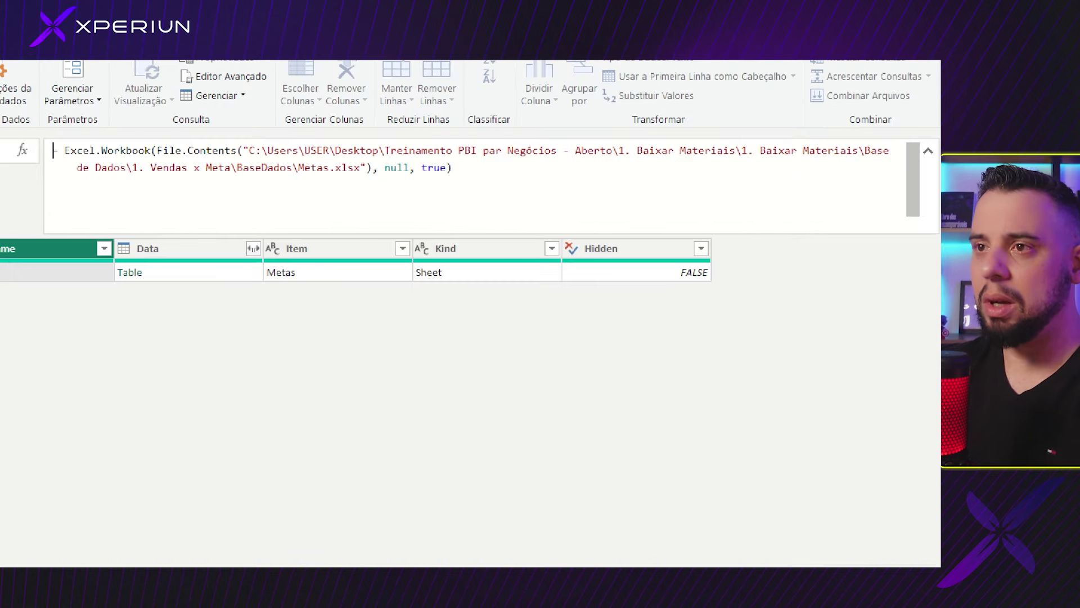
drag(259, 161, 546, 159)
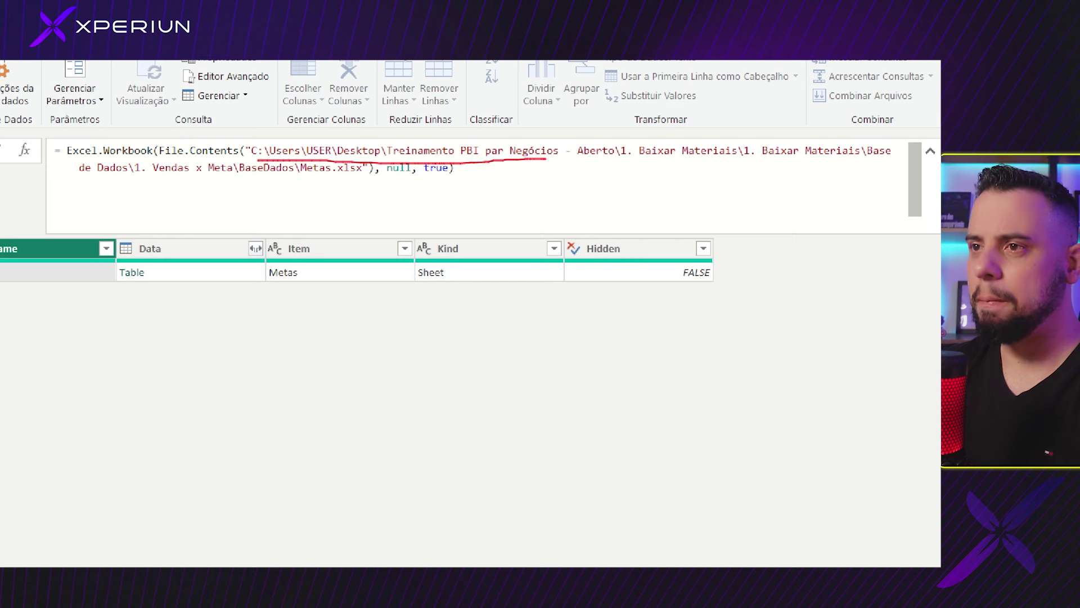
mouse_move(97, 179)
mouse_down()
mouse_move(270, 188)
mouse_move(348, 179)
mouse_up()
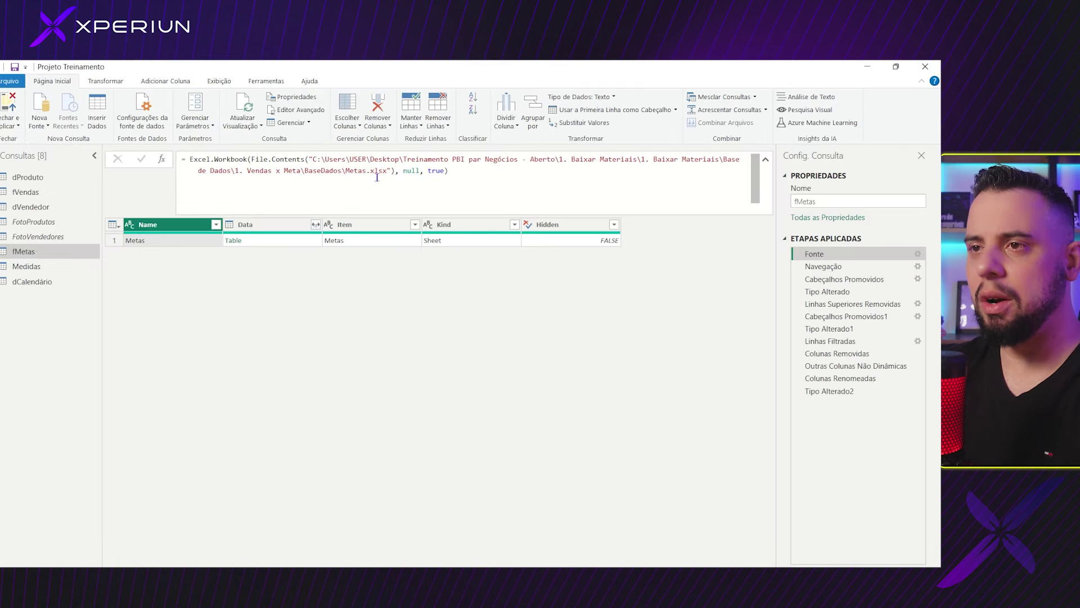
click(766, 161)
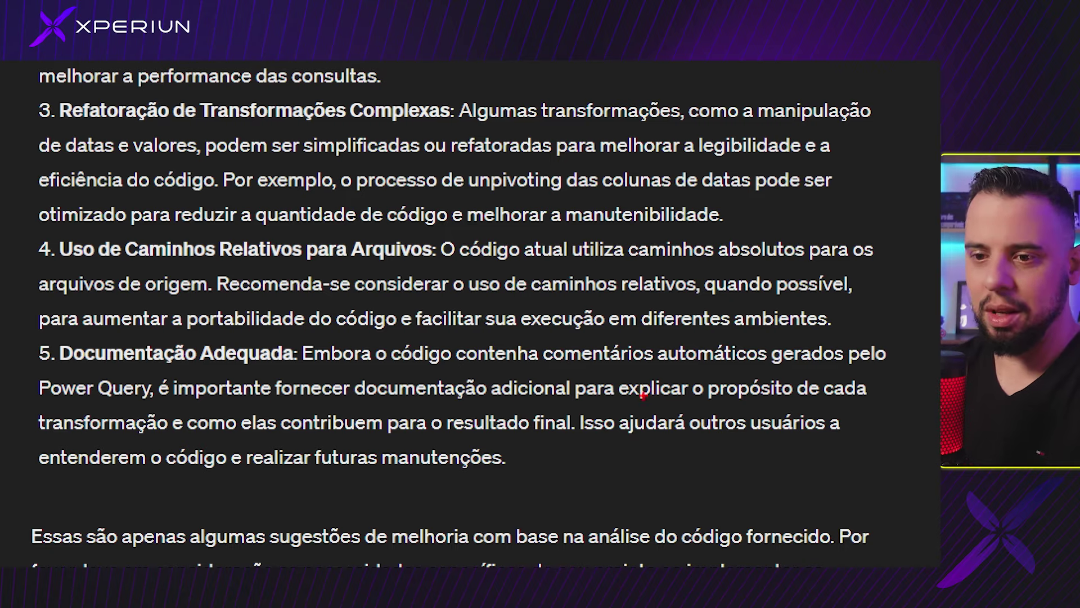
Look back over the fMetas transformation details in ChatGPT, and switch to Power Query to select the dCalendário query.
scroll(560, 357, up, 10)
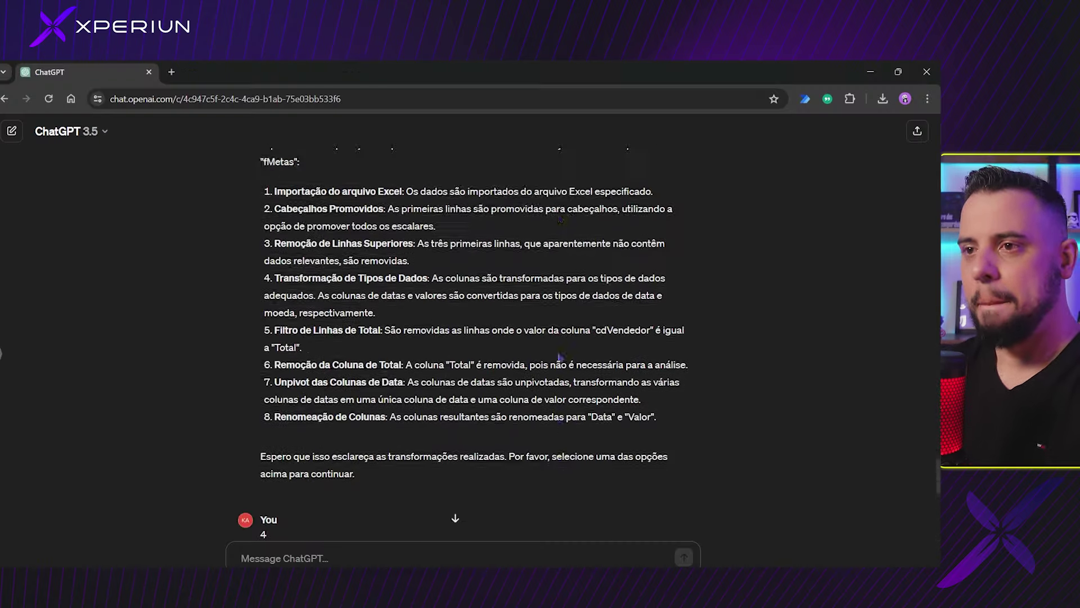
scroll(560, 358, up, 8)
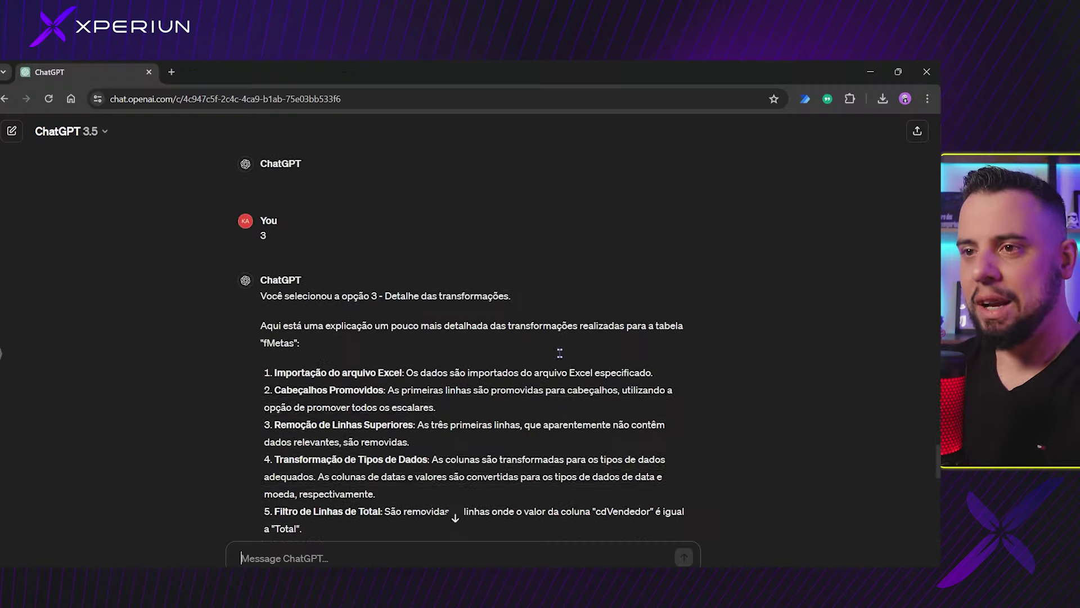
scroll(560, 358, down, 4)
key(alt+Tab)
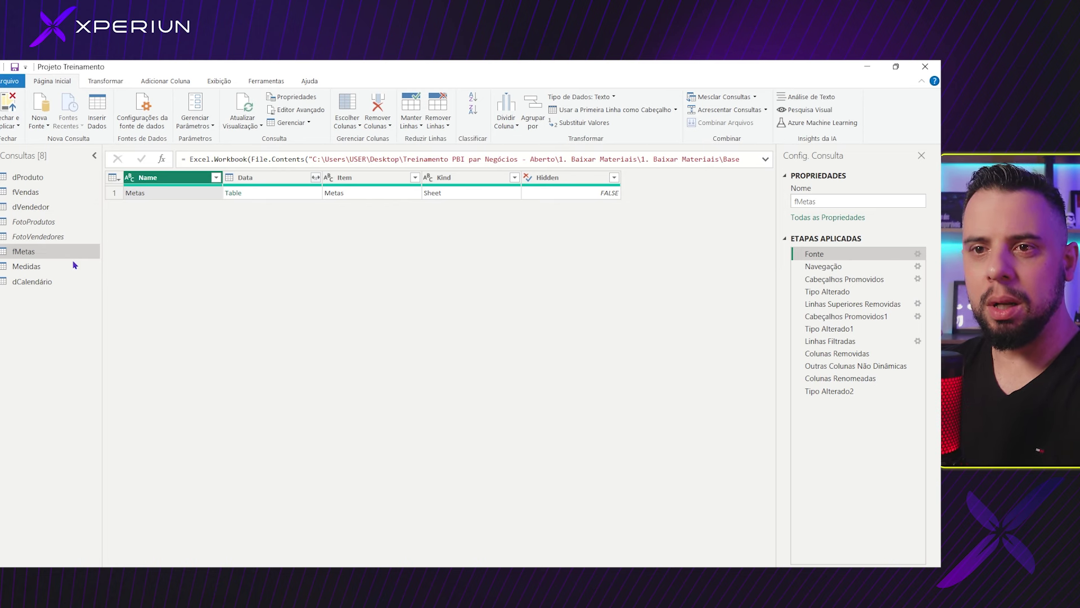
click(60, 284)
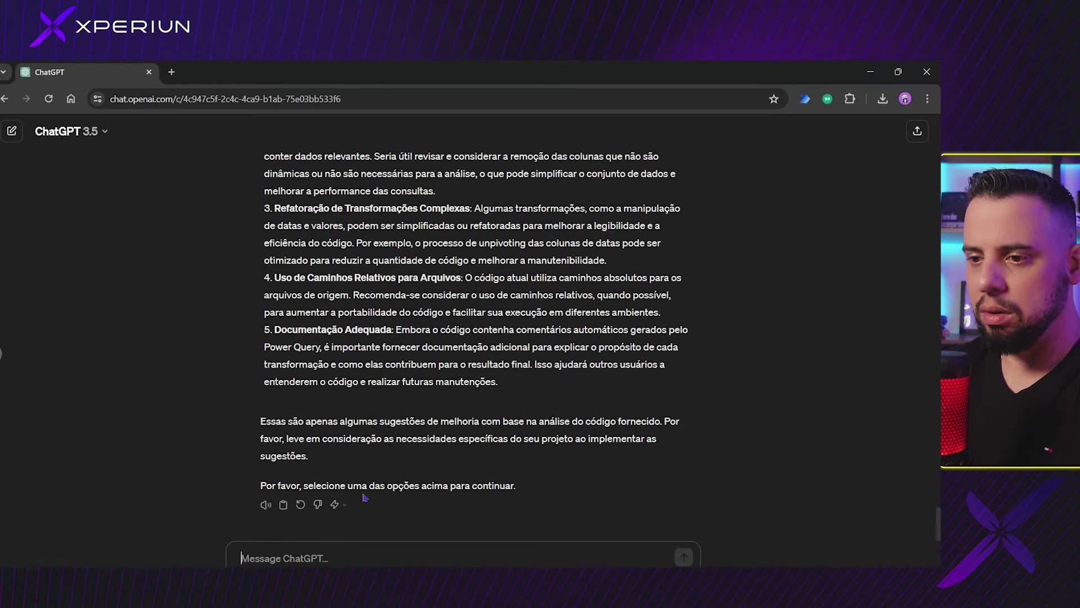
Restart the ChatGPT prompt with option 5 and submit the complete M code of the dCalendário table.
text(5)
key(Return)
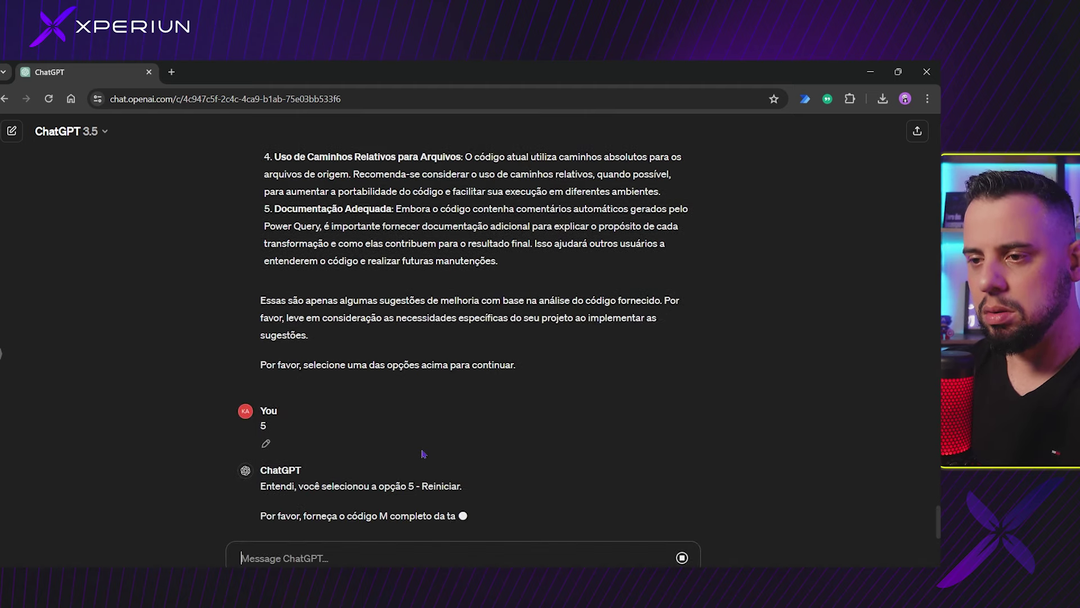
key(ctrl+v)
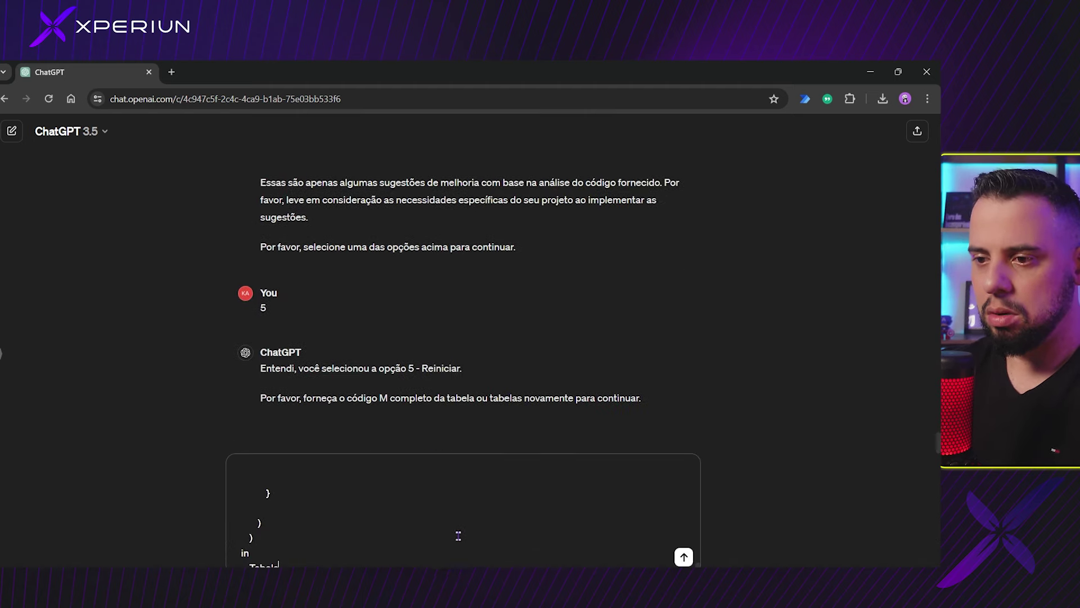
key(Return)
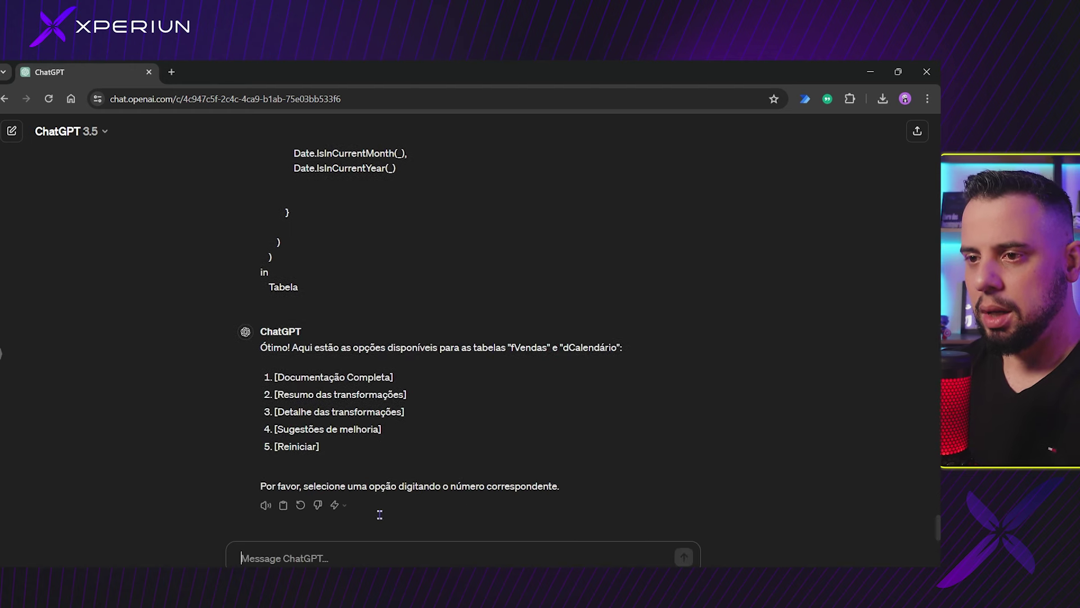
Request the Documentação Completa with option 1 and highlight the dCalendário table name in the reply's introduction.
text(1)
key(Return)
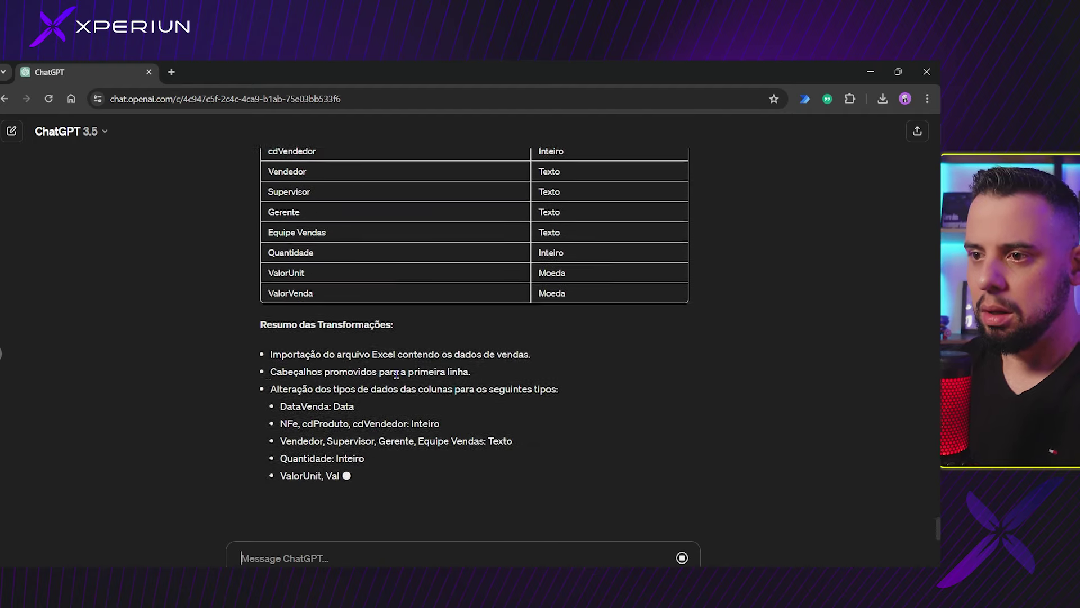
scroll(396, 375, up, 6)
drag(499, 380, 576, 380)
scroll(639, 362, down, 5)
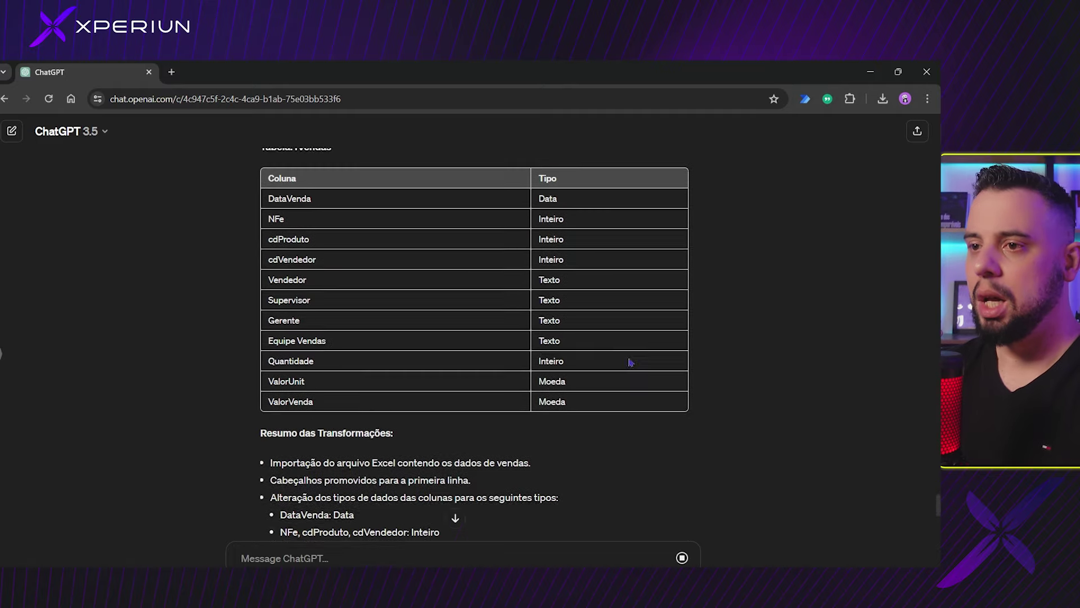
scroll(624, 363, up, 1)
Examine the dCalendário M code in Power Query's advanced editor, boxing the fVendas[DataVenda] reference, and close the editor.
key(alt+Tab)
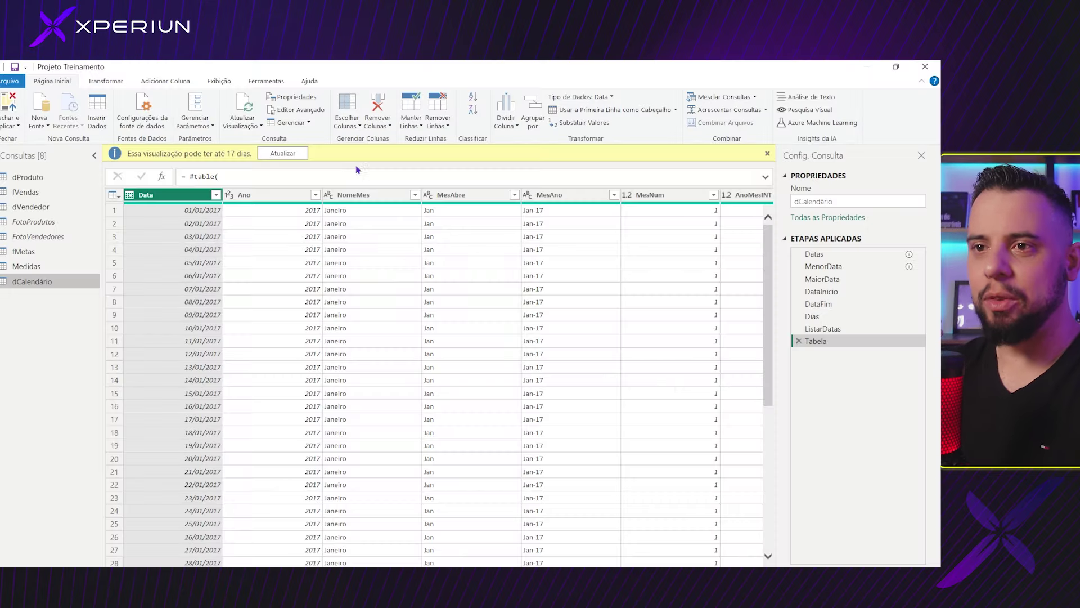
click(301, 110)
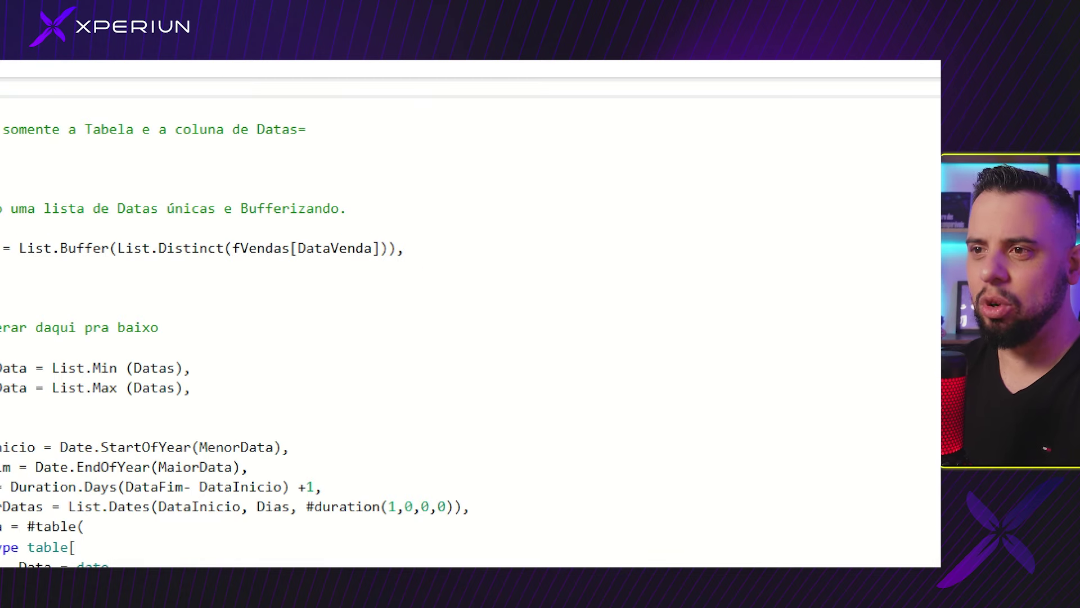
mouse_move(210, 227)
mouse_down()
mouse_move(402, 268)
mouse_move(387, 274)
mouse_up()
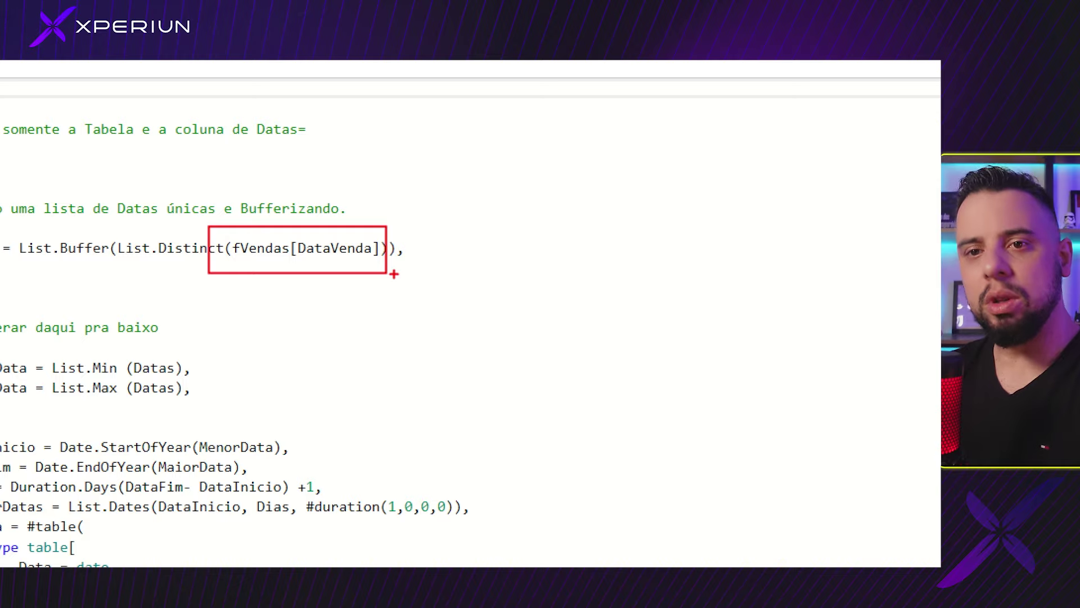
key(Escape)
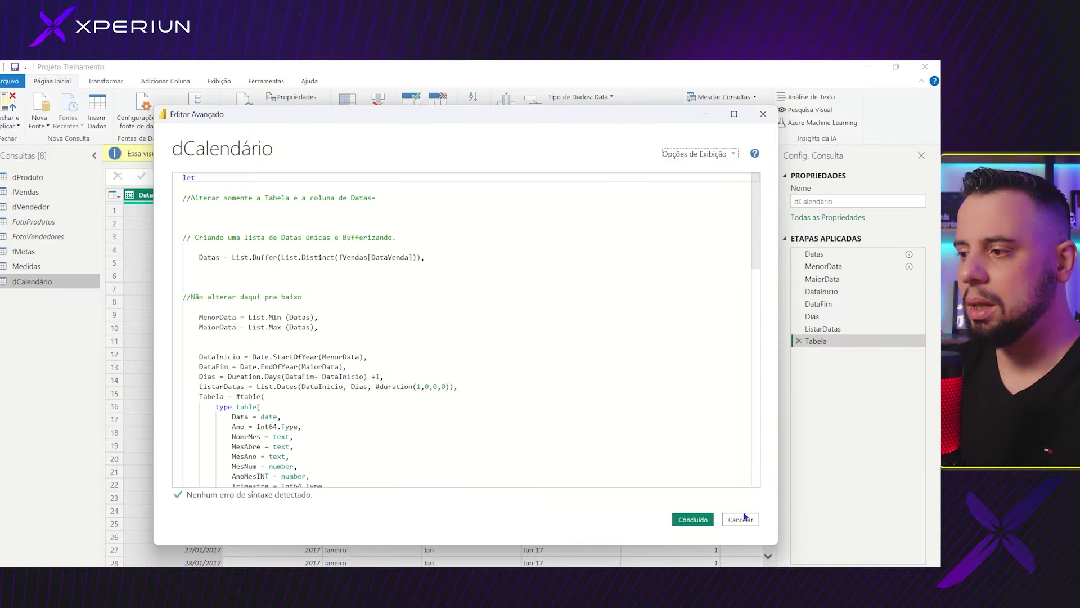
click(693, 519)
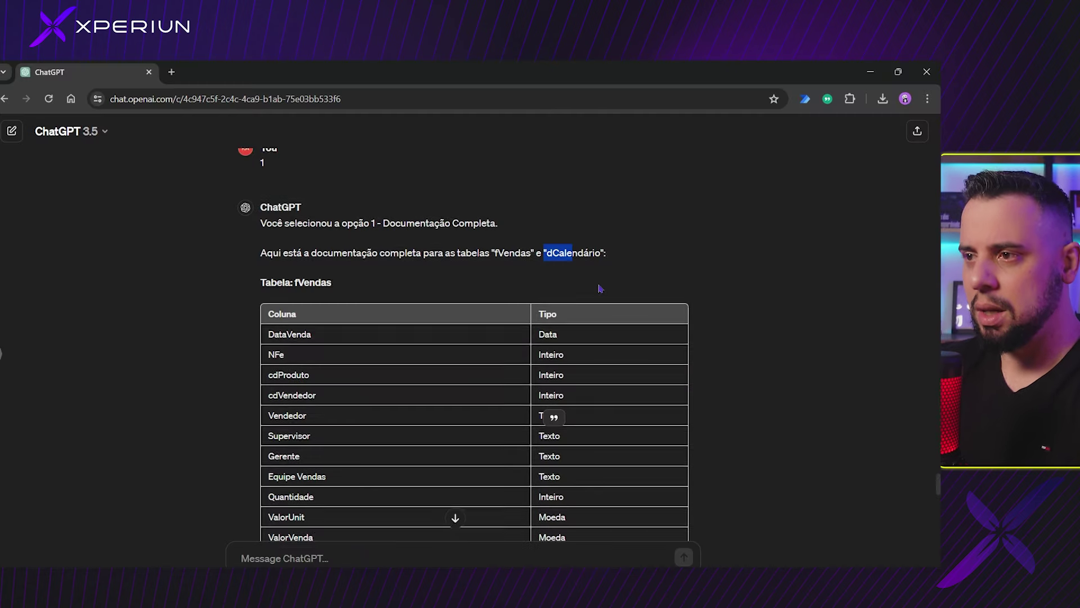
Review the generated documentation of fVendas and dCalendário in ChatGPT, including column types, both Resumo das Transformações sections and the options list.
scroll(600, 288, down, 1)
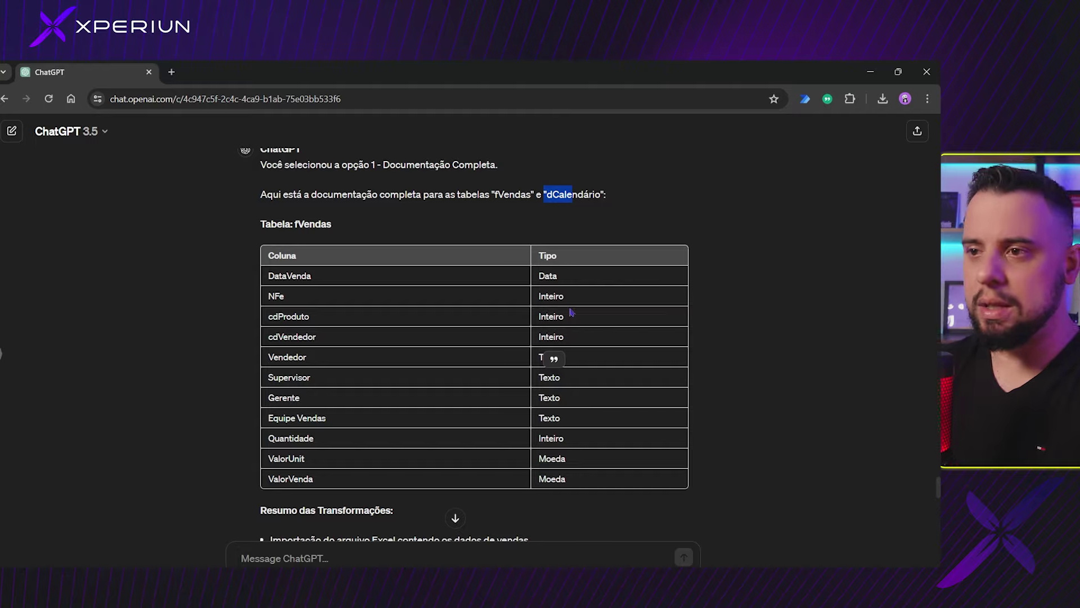
scroll(624, 288, down, 3)
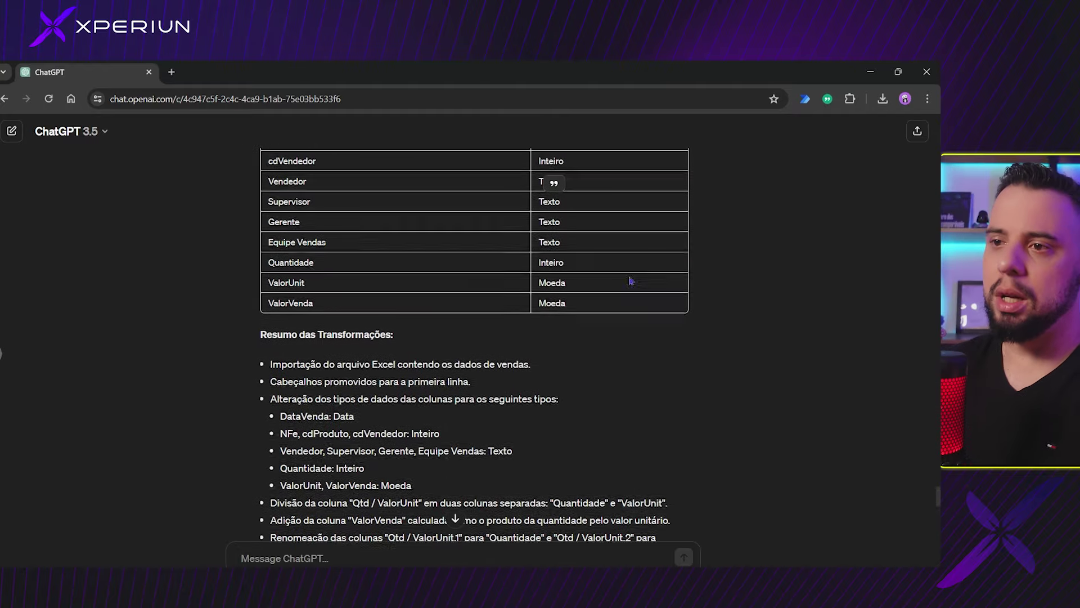
scroll(630, 280, up, 2)
scroll(427, 195, down, 10)
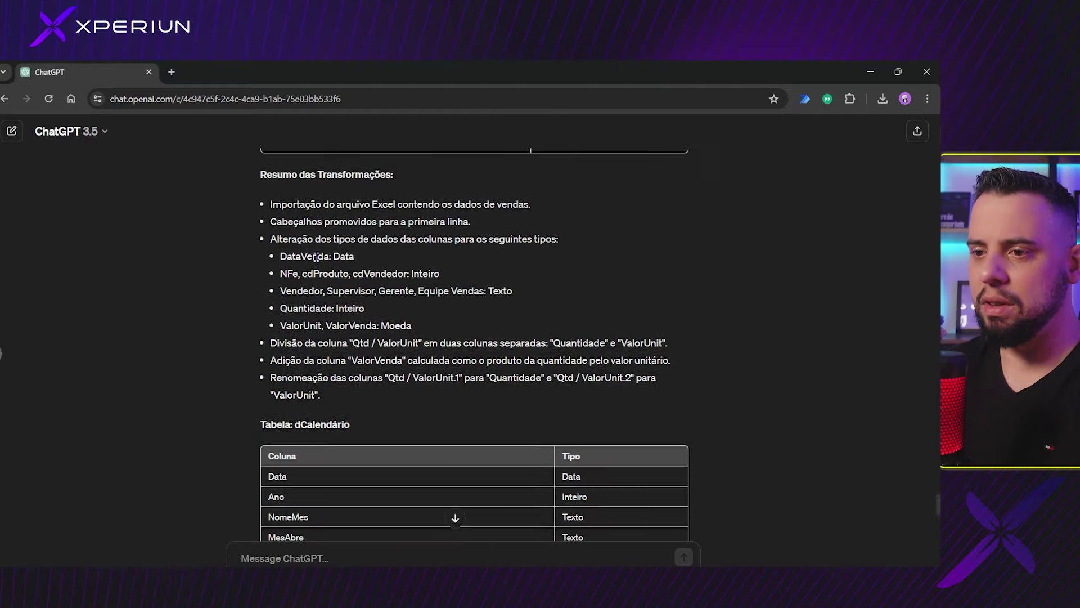
scroll(349, 223, up, 1)
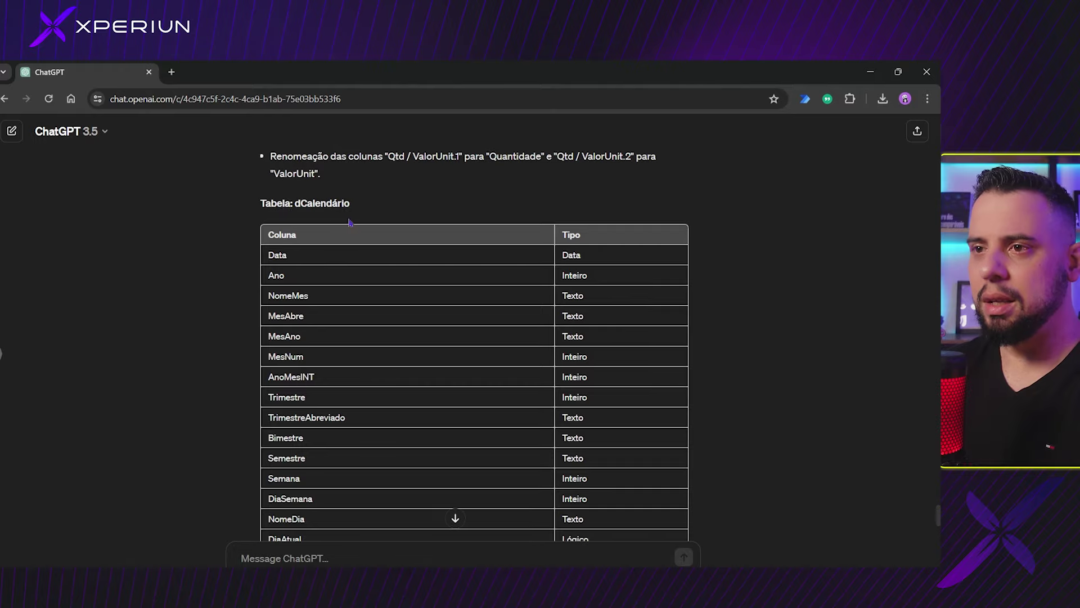
scroll(704, 253, down, 2)
scroll(576, 264, up, 1)
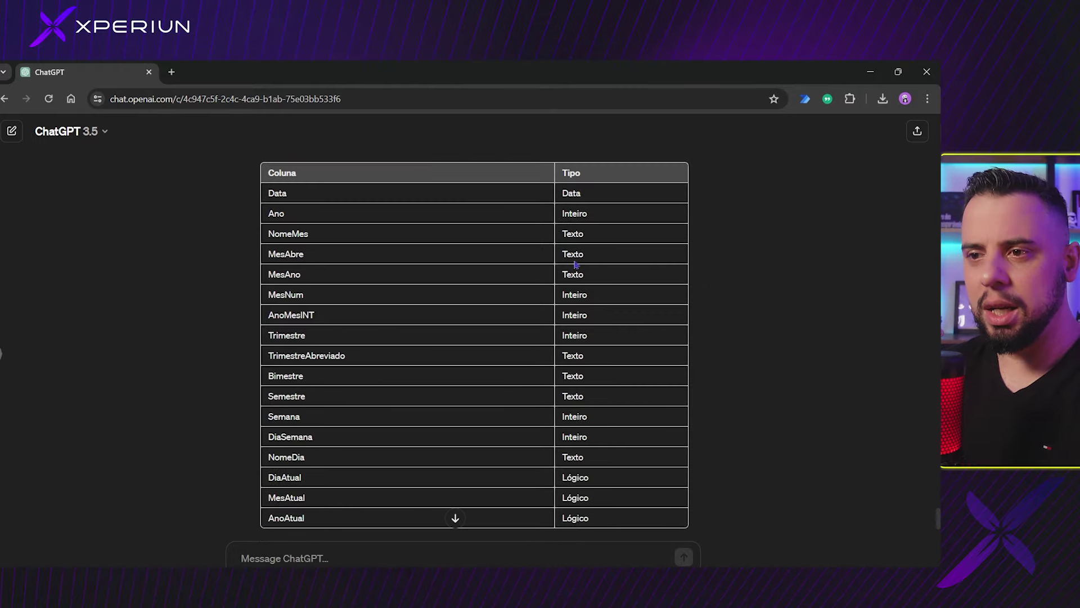
scroll(506, 248, up, 1)
scroll(552, 237, down, 1)
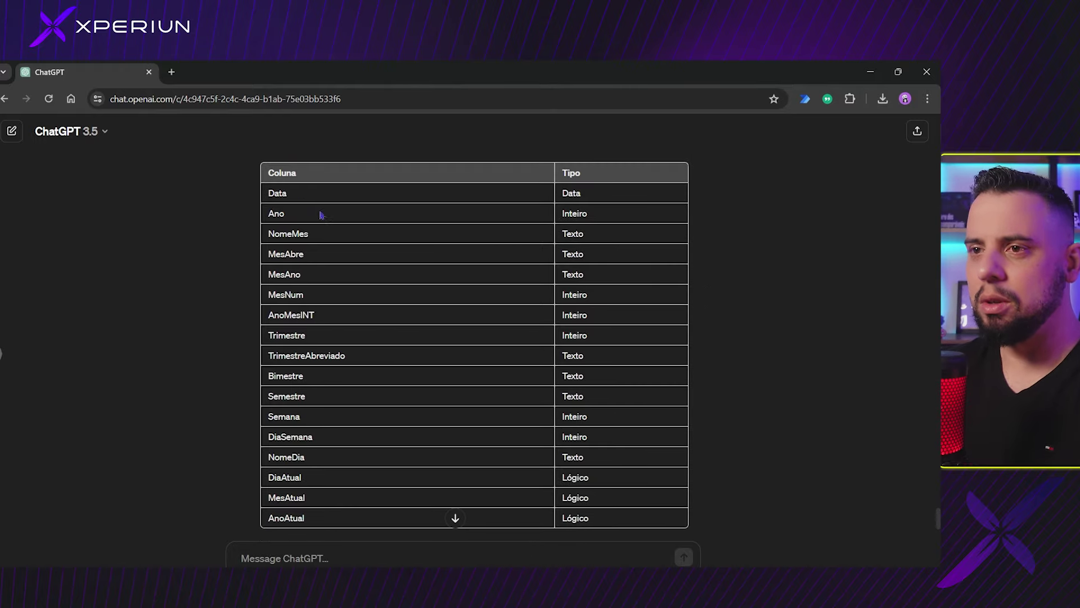
scroll(434, 320, down, 4)
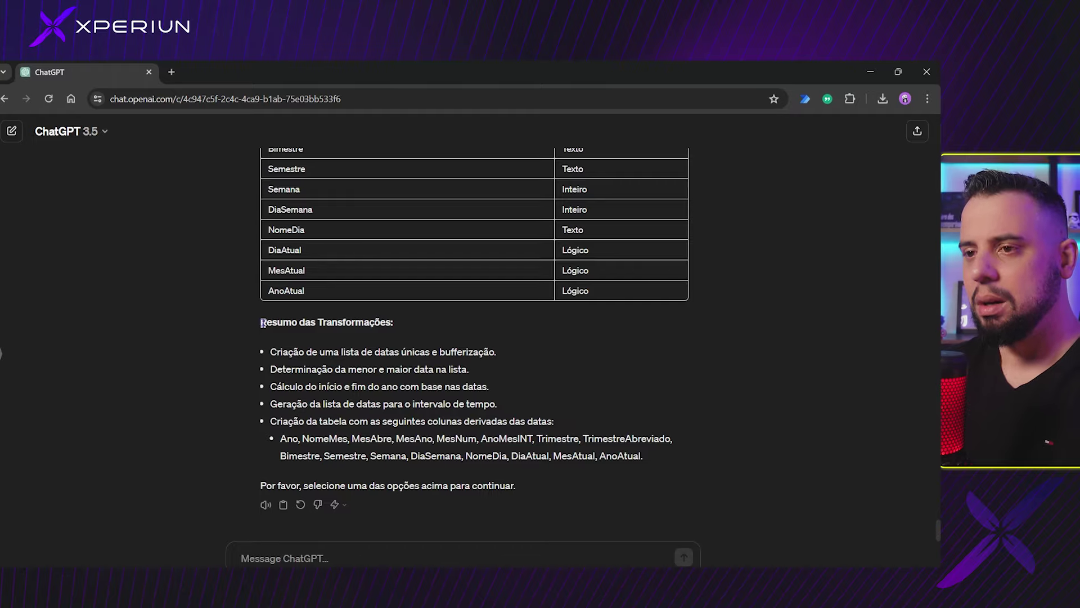
scroll(270, 318, up, 15)
scroll(277, 316, down, 15)
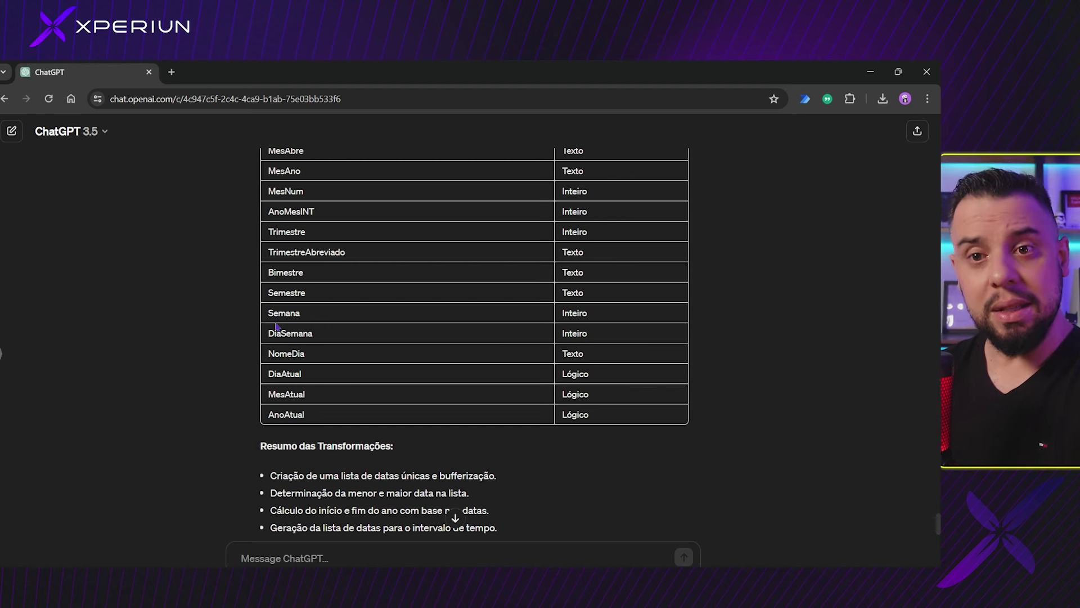
scroll(276, 327, up, 15)
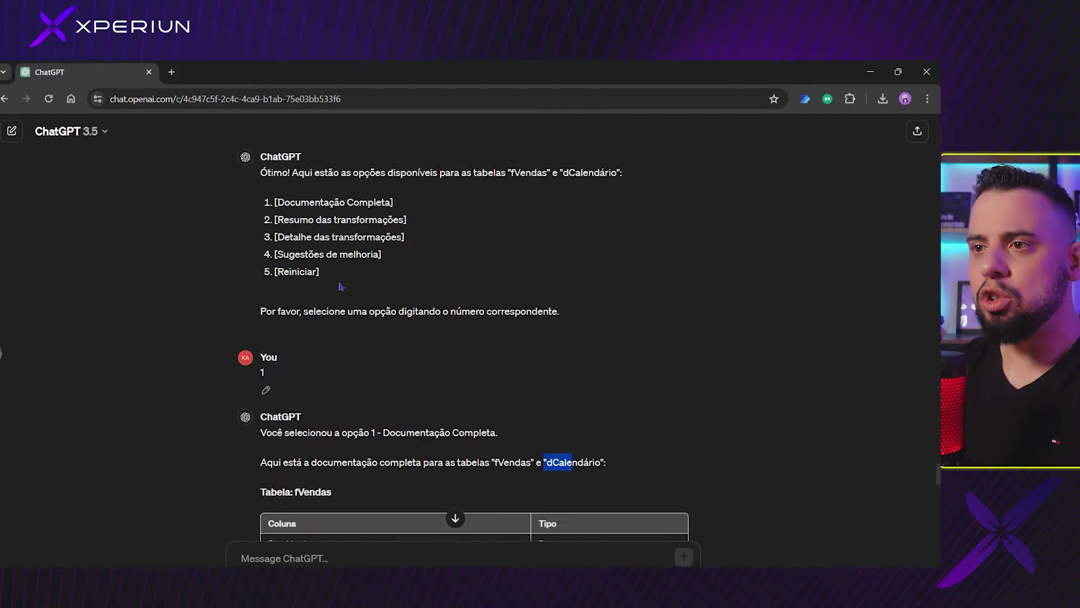
scroll(494, 322, down, 15)
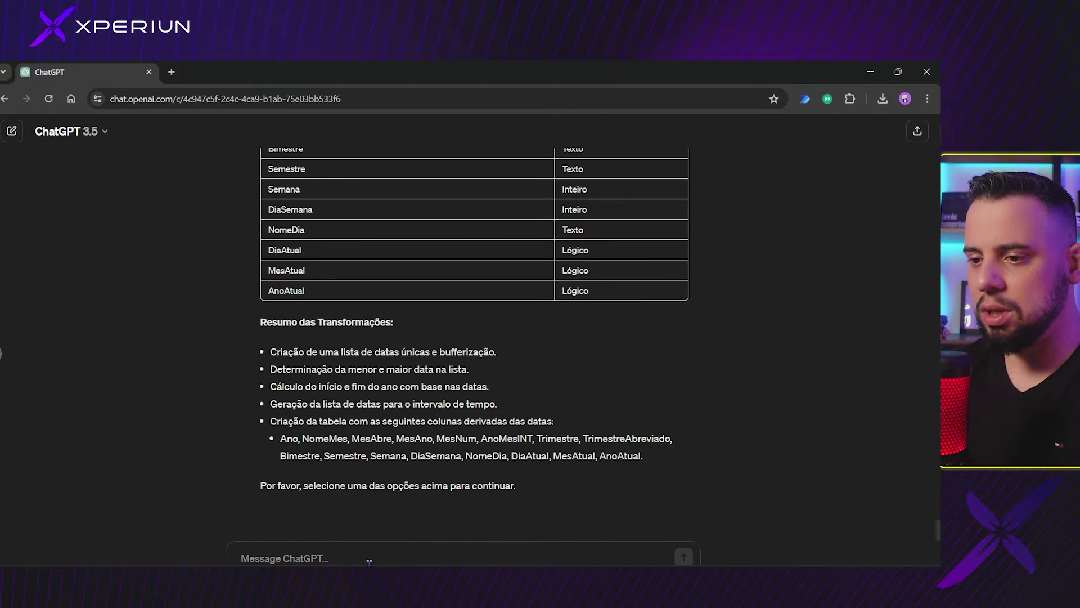
Switch to the Dashboard Financeiro Power Query Editor and examine fPagamentos' M code, highlighting the Saida2017 and Saida2018 references, without saving changes.
click(330, 564)
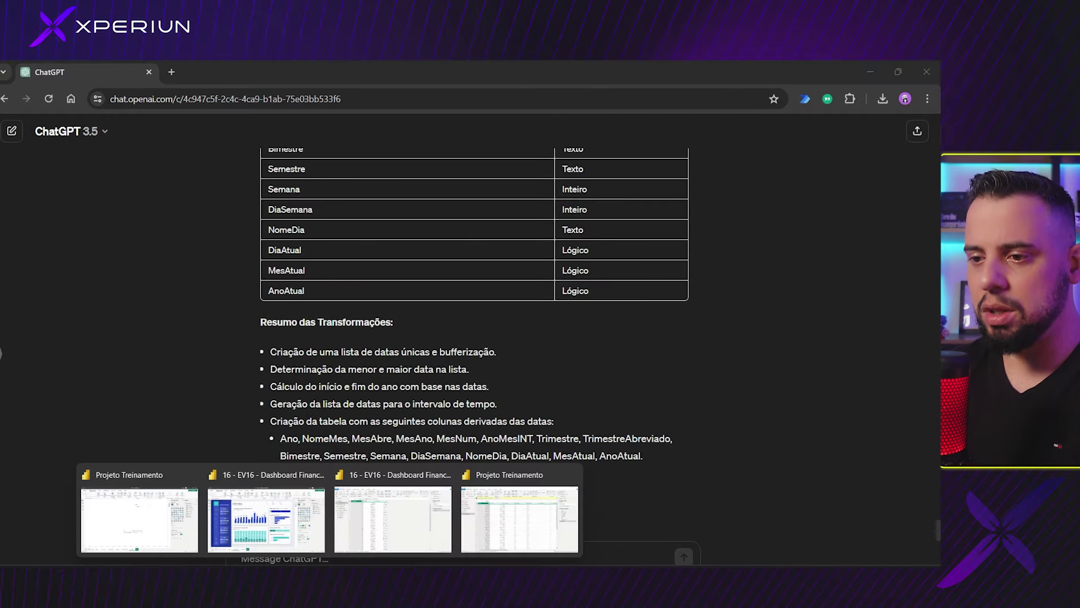
click(391, 546)
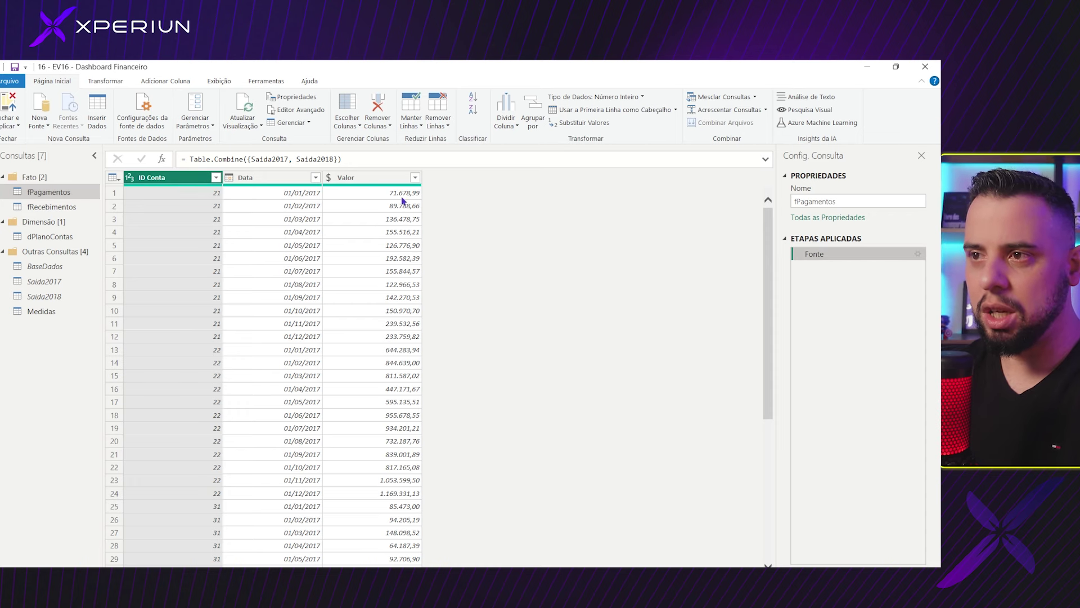
click(298, 109)
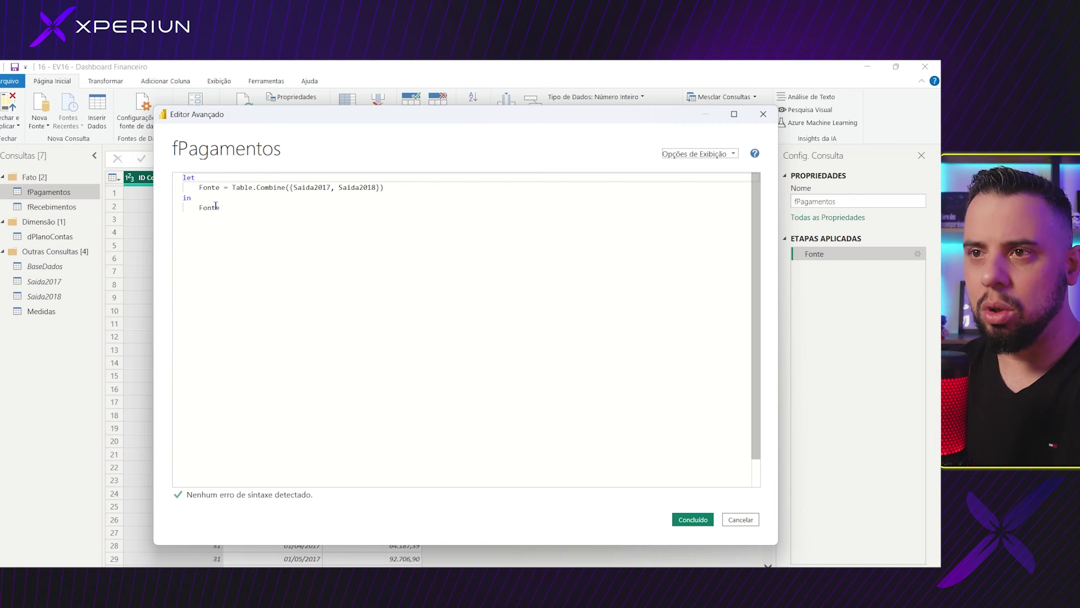
double_click(311, 187)
drag(346, 188, 405, 194)
click(756, 520)
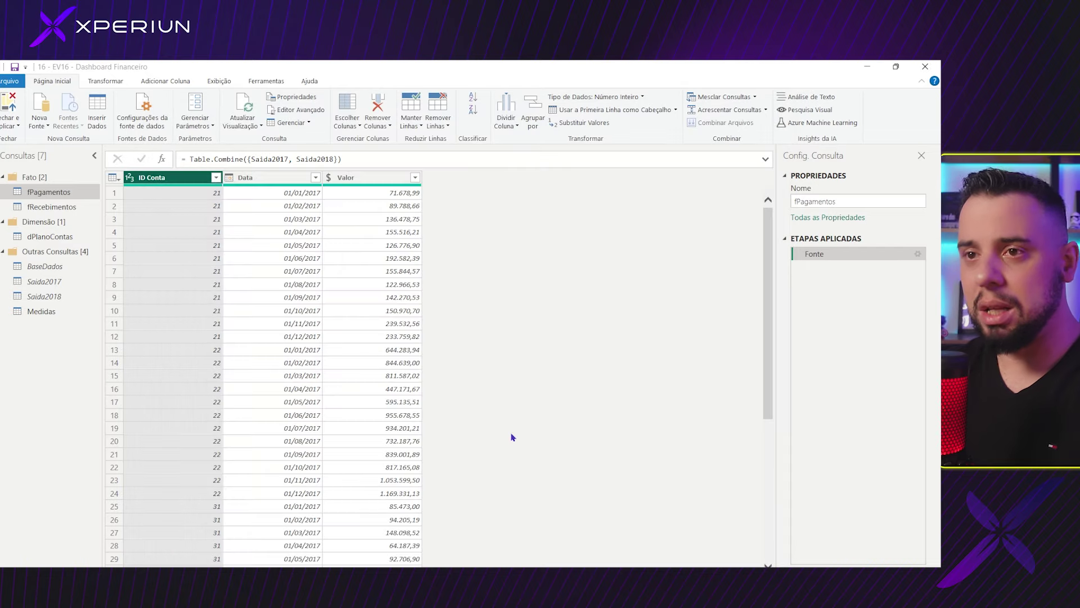
Copy the fPagamentos query, restart the ChatGPT prompt with option 5 and submit the M code including BaseDados, Saida2017 and Saida2018.
click(79, 207)
click(49, 192)
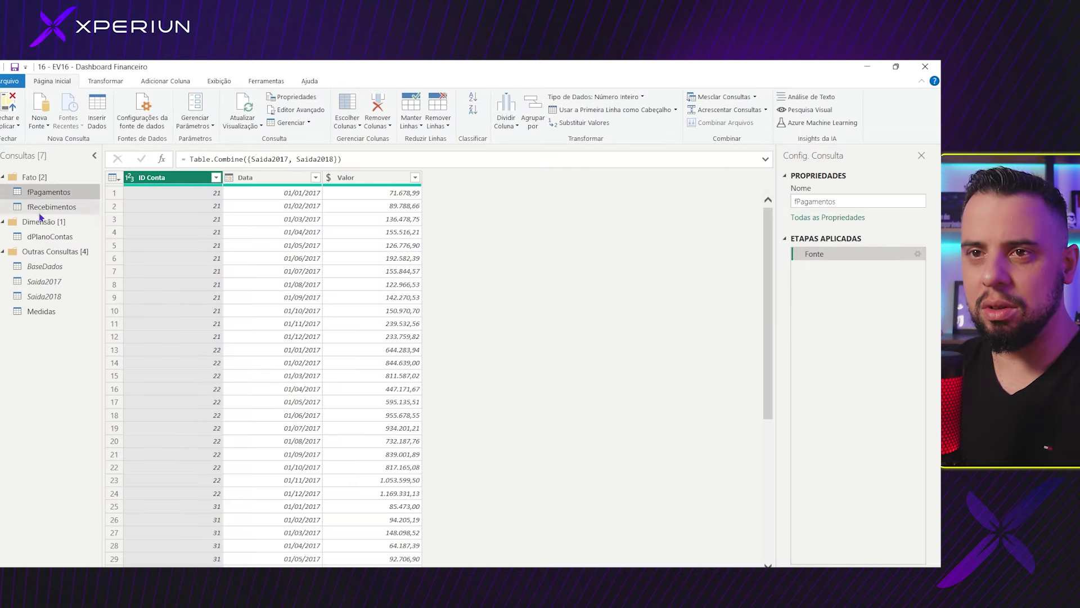
click(57, 207)
click(48, 193)
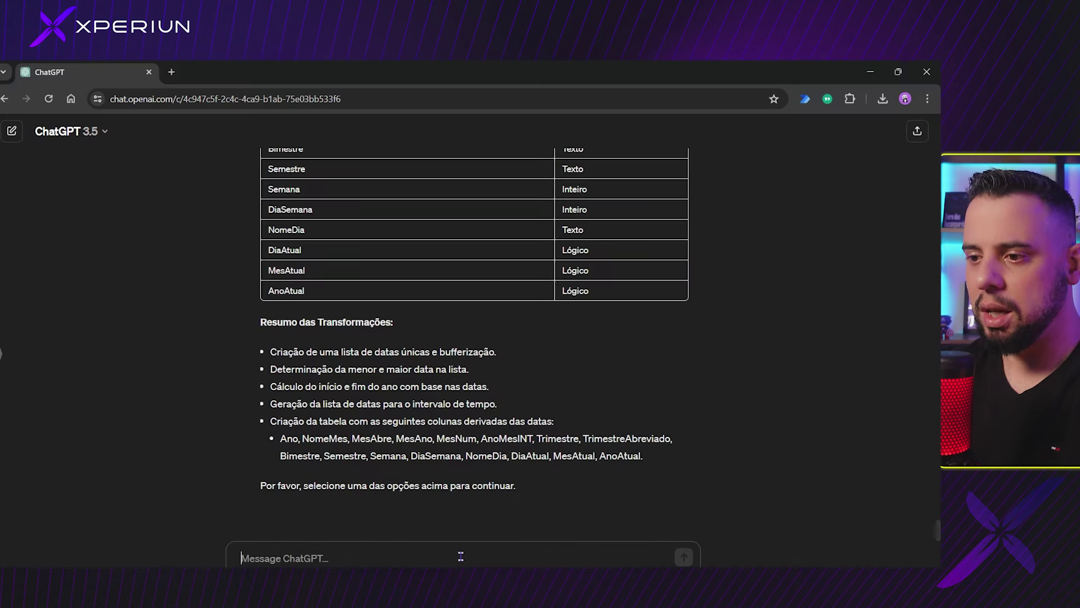
text(5)
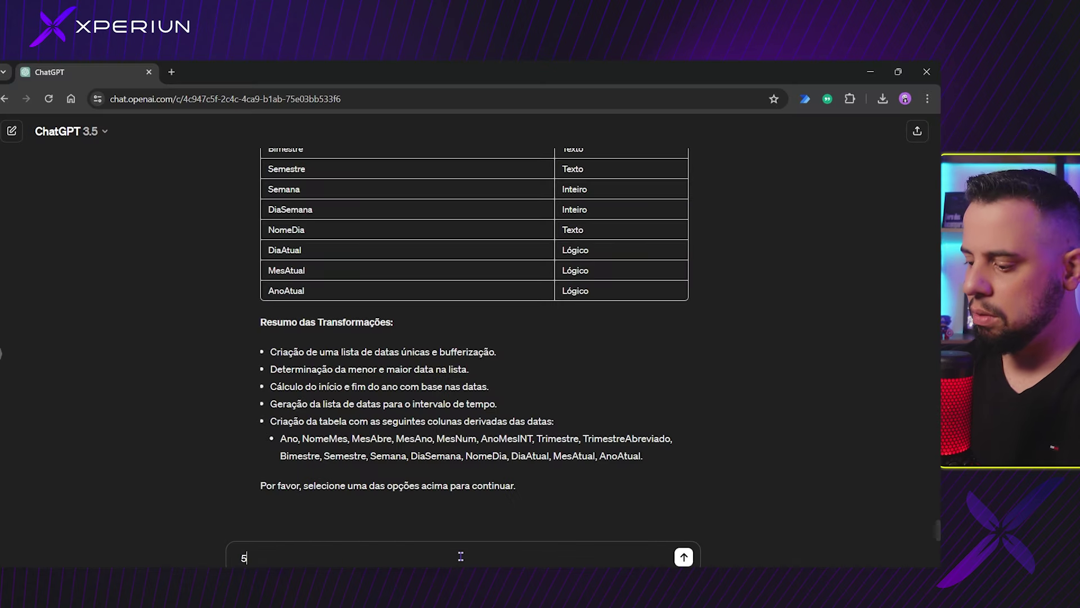
key(Return)
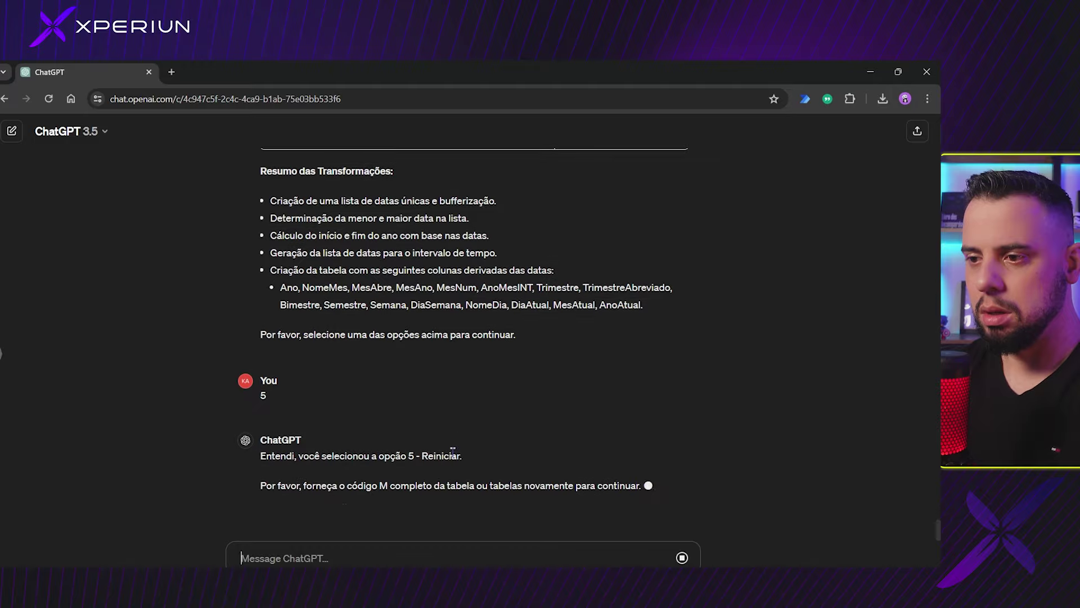
key(ctrl+v)
key(Return)
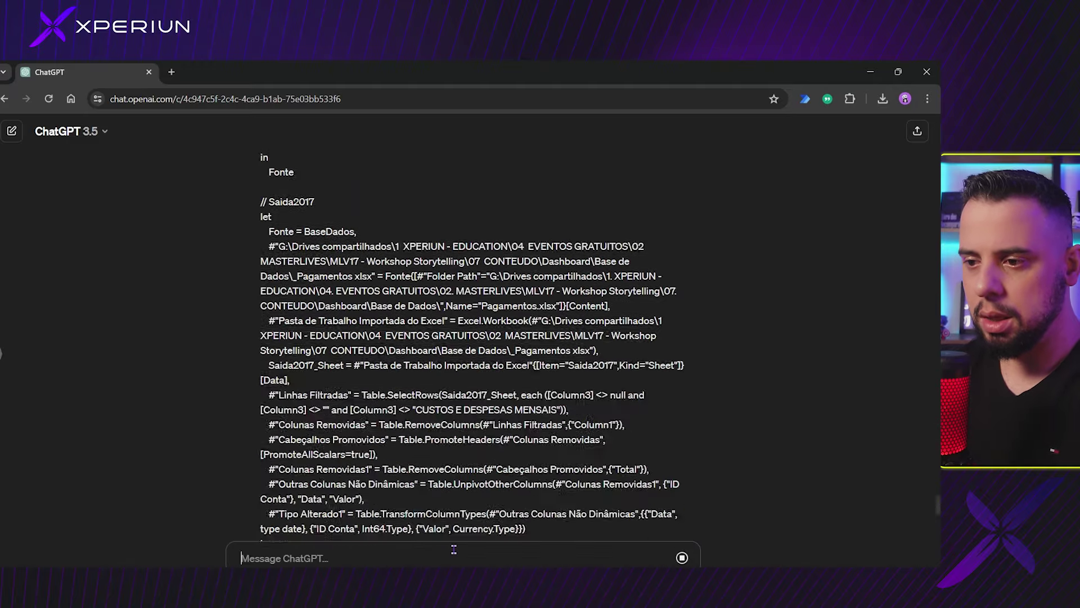
Check the submitted M code from BaseDados to fPagamentos and request the Documentação Completa with option 1.
scroll(414, 394, up, 4)
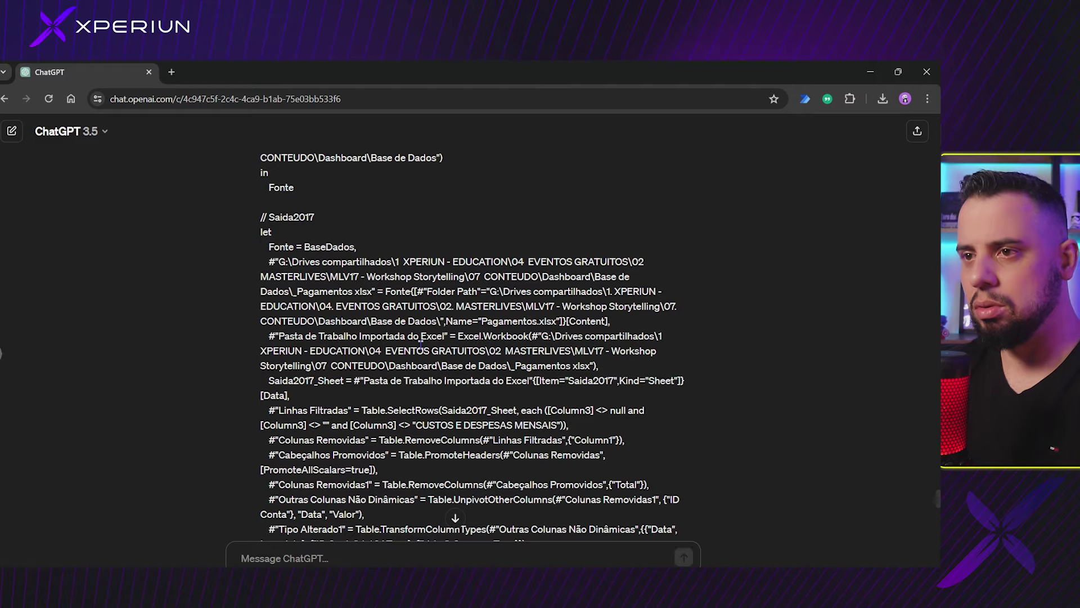
scroll(410, 318, up, 3)
scroll(299, 343, down, 15)
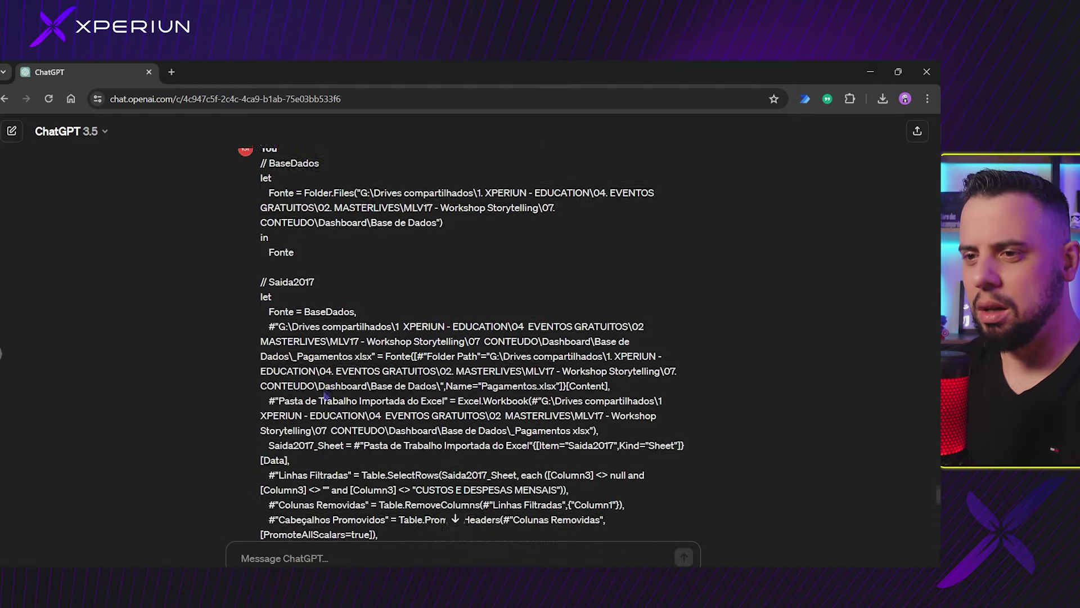
scroll(326, 396, down, 1)
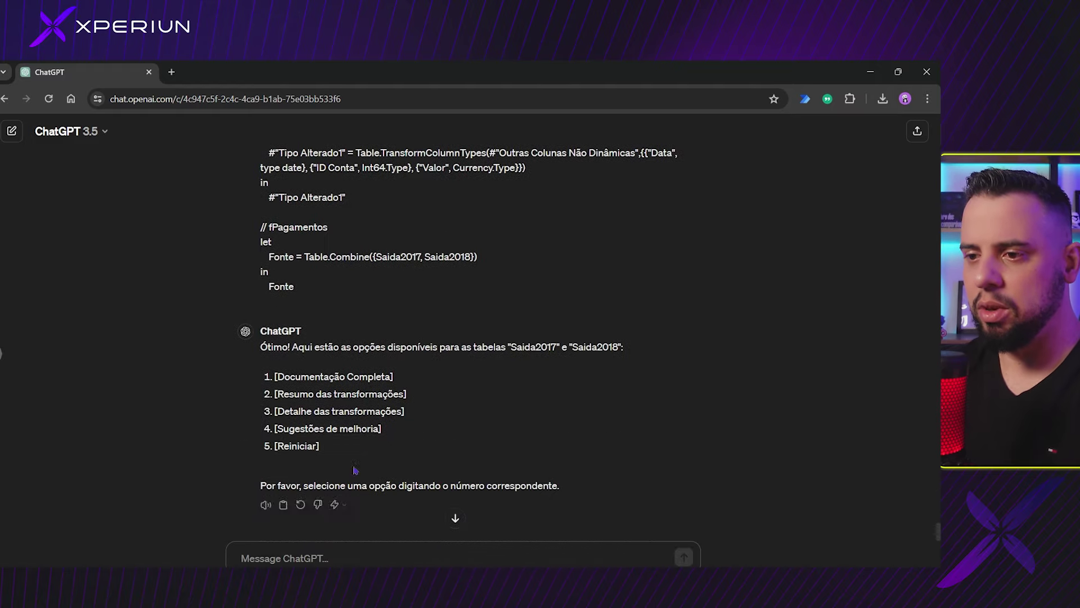
text(1)
key(Return)
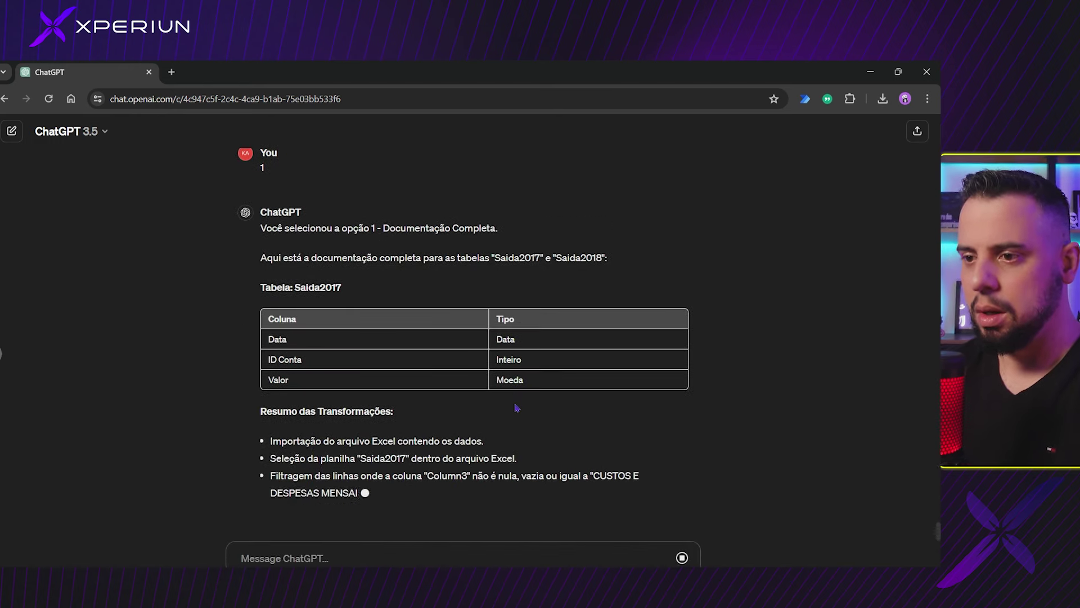
Review the generated documentation of Saida2017 and Saida2018, comparing it with both queries' applied steps in Power Query.
scroll(312, 260, up, 3)
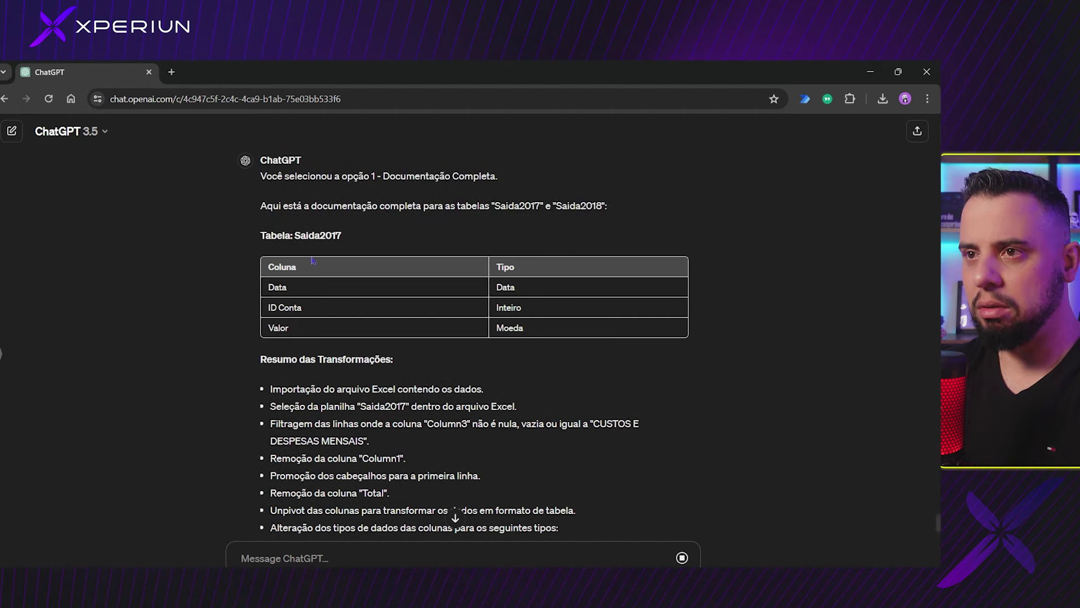
scroll(380, 291, down, 5)
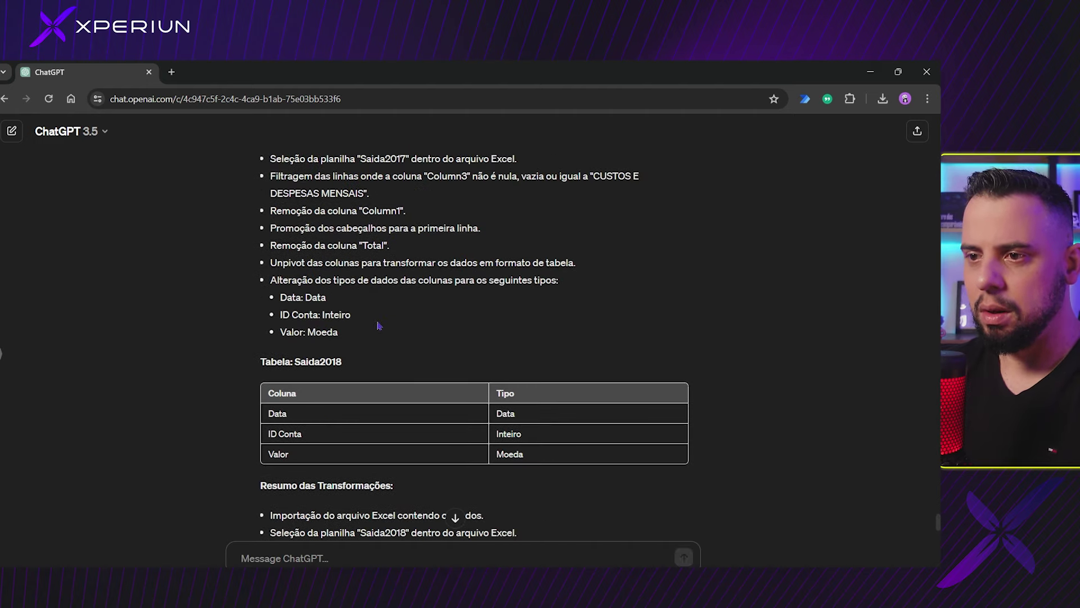
key(alt+Tab)
click(68, 296)
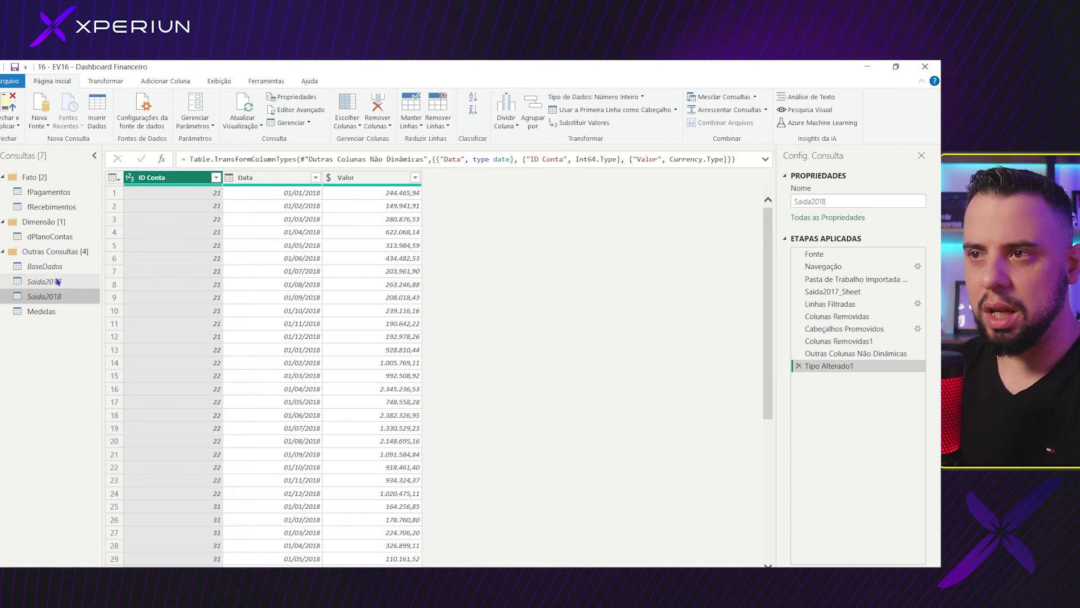
click(59, 281)
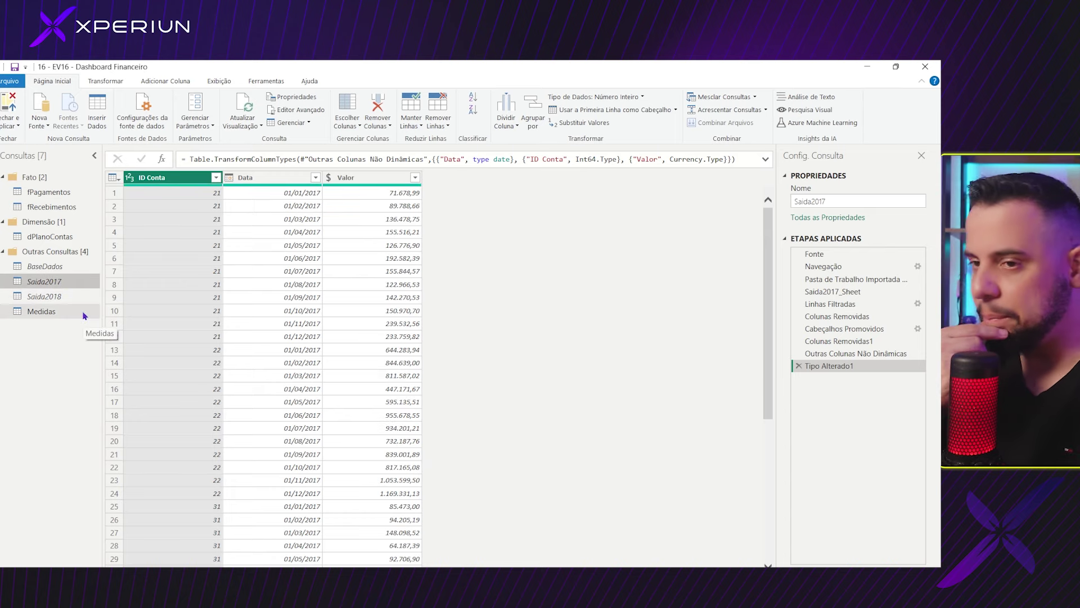
key(alt+Tab)
scroll(491, 361, down, 4)
key(alt+Tab)
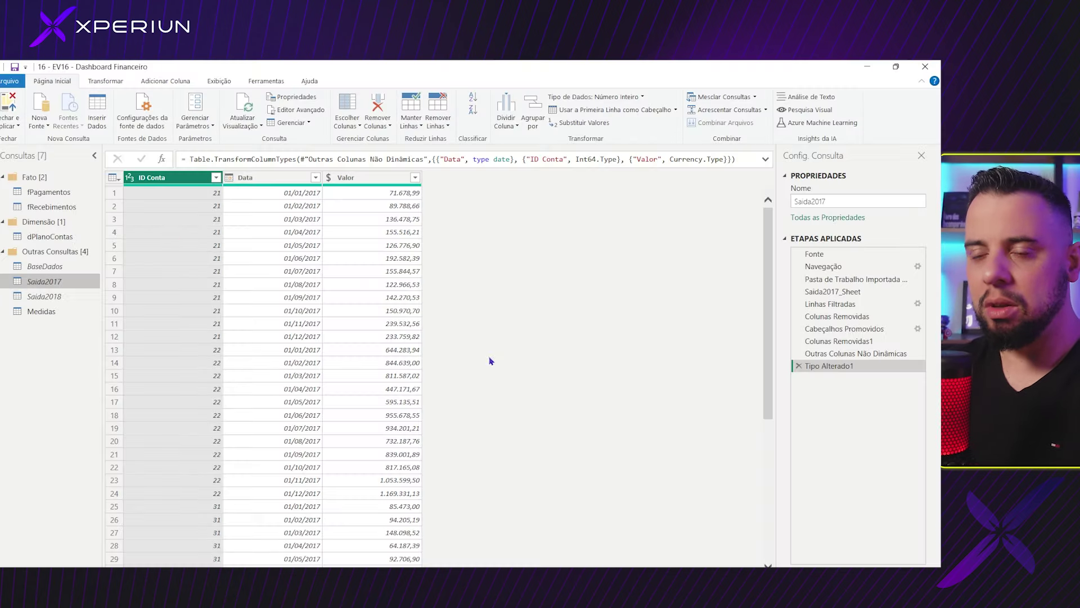
Remove the Tipo Alterado step from fRecebimentos and look through the BaseDados, Saida2017 and Saida2018 queries.
click(70, 206)
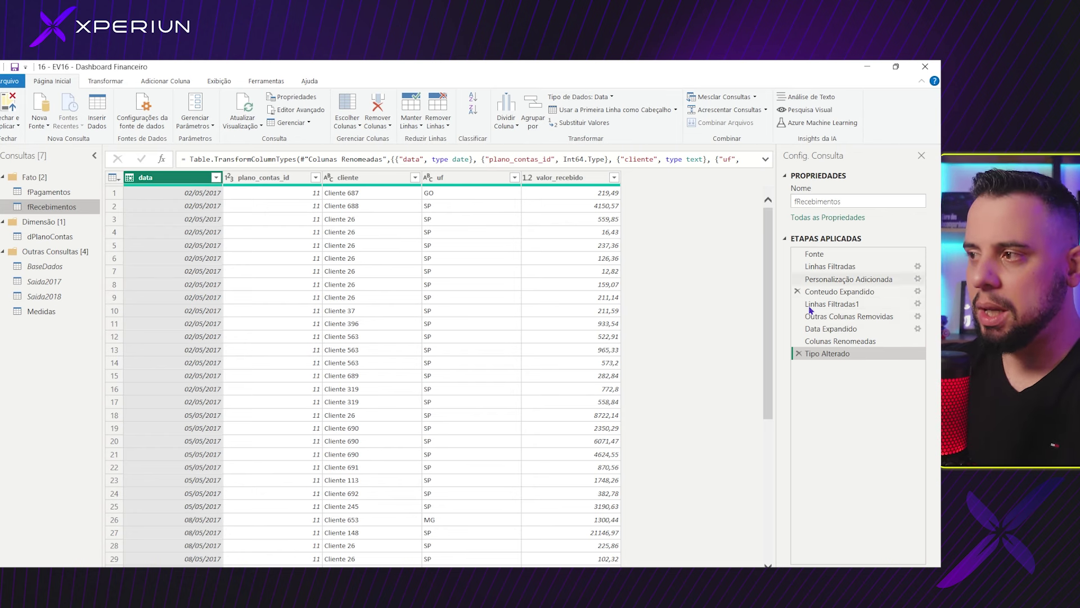
click(798, 354)
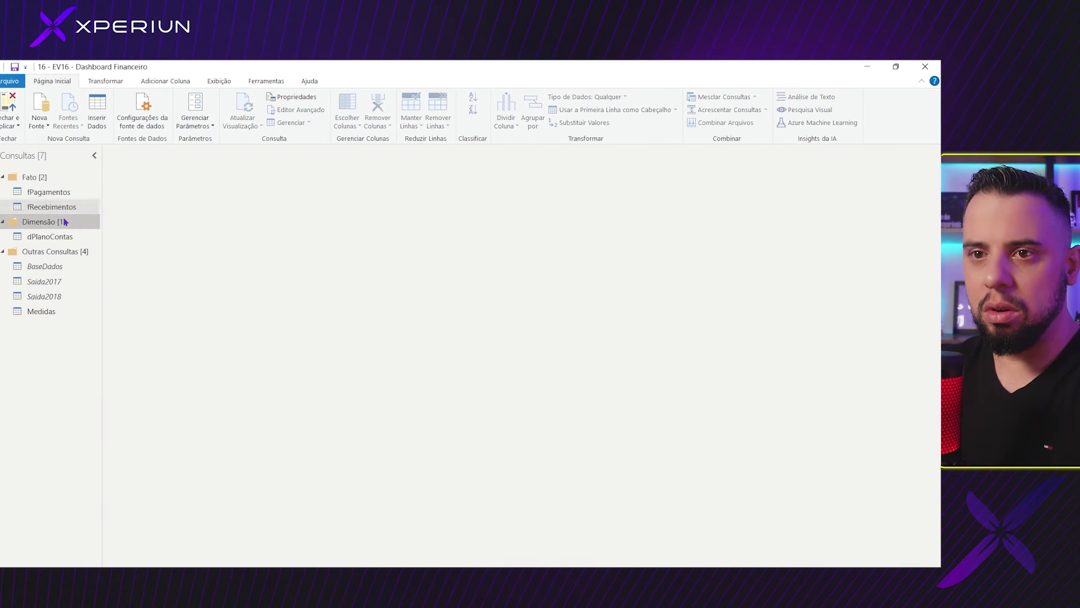
click(45, 266)
click(66, 281)
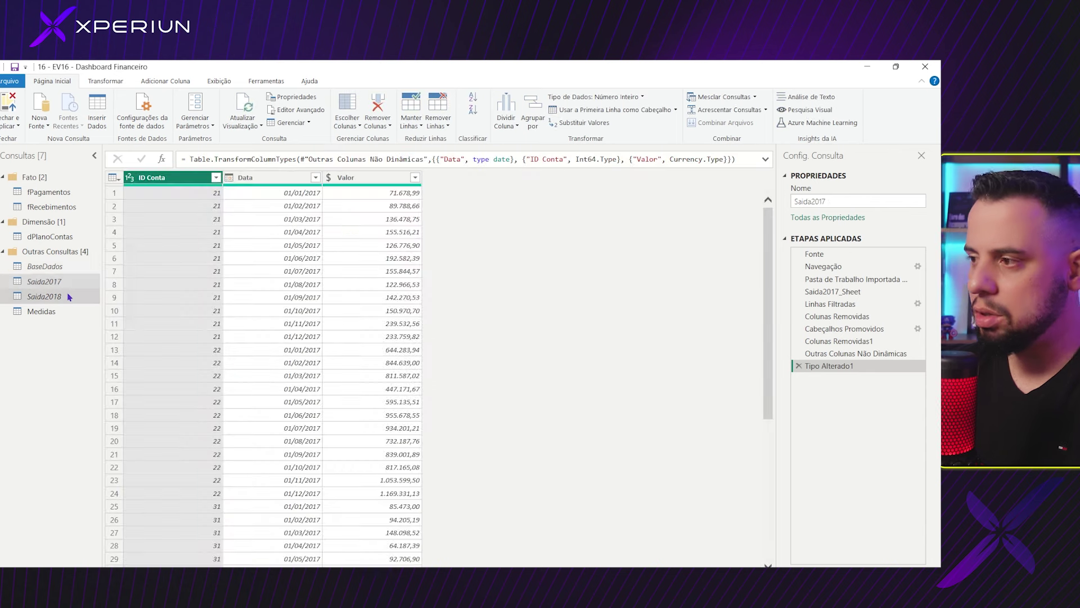
click(69, 297)
click(66, 281)
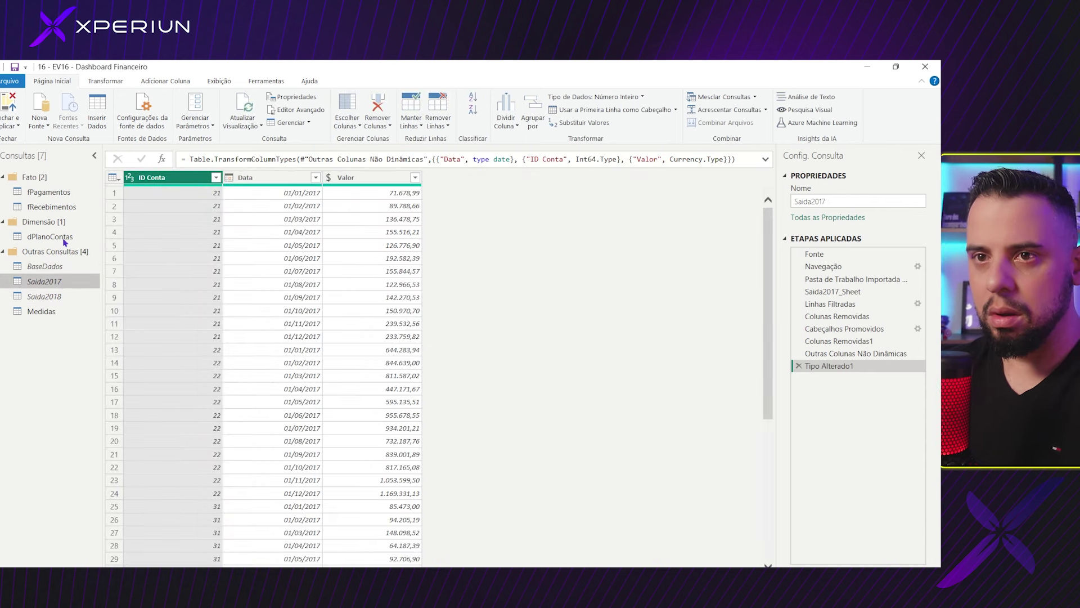
Examine fRecebimentos' M code in the advanced editor, highlighting the lines from Personalização Adicionada to Outras Colunas Removidas, and close without changes.
click(59, 207)
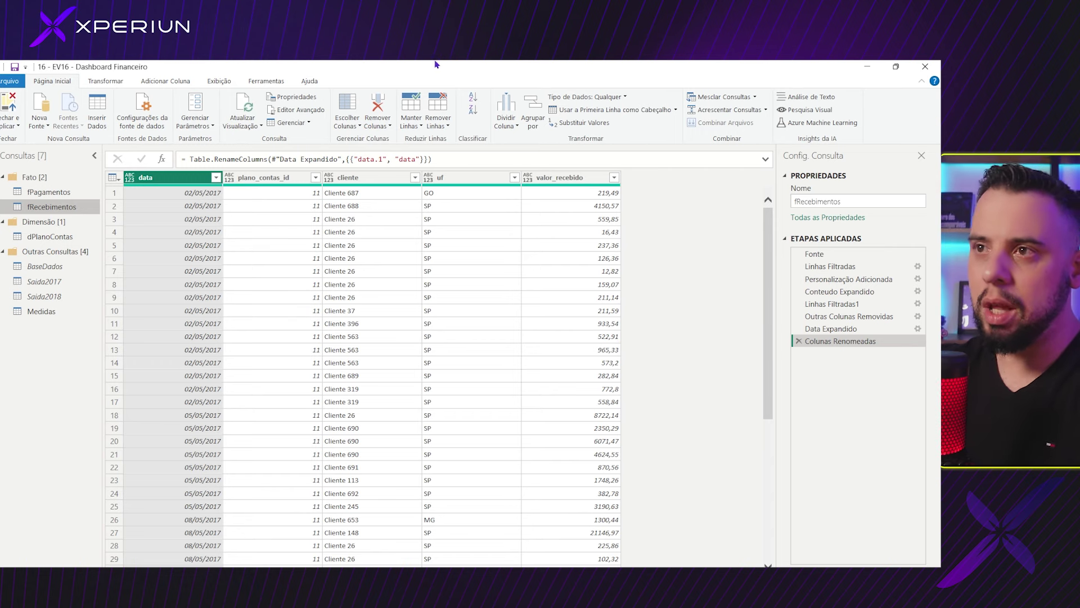
click(296, 109)
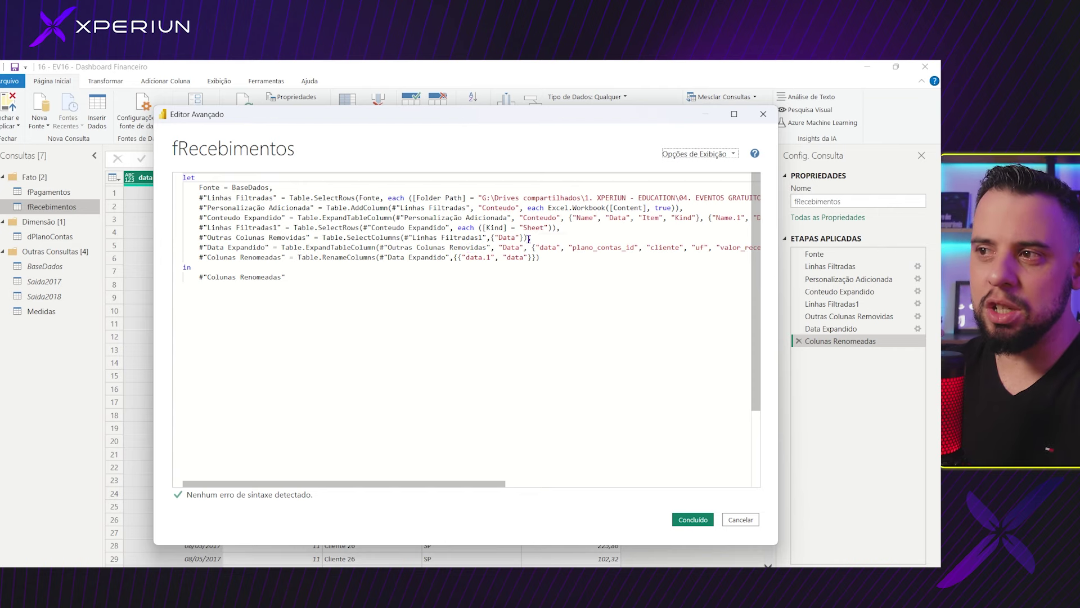
drag(539, 238, 289, 209)
click(739, 518)
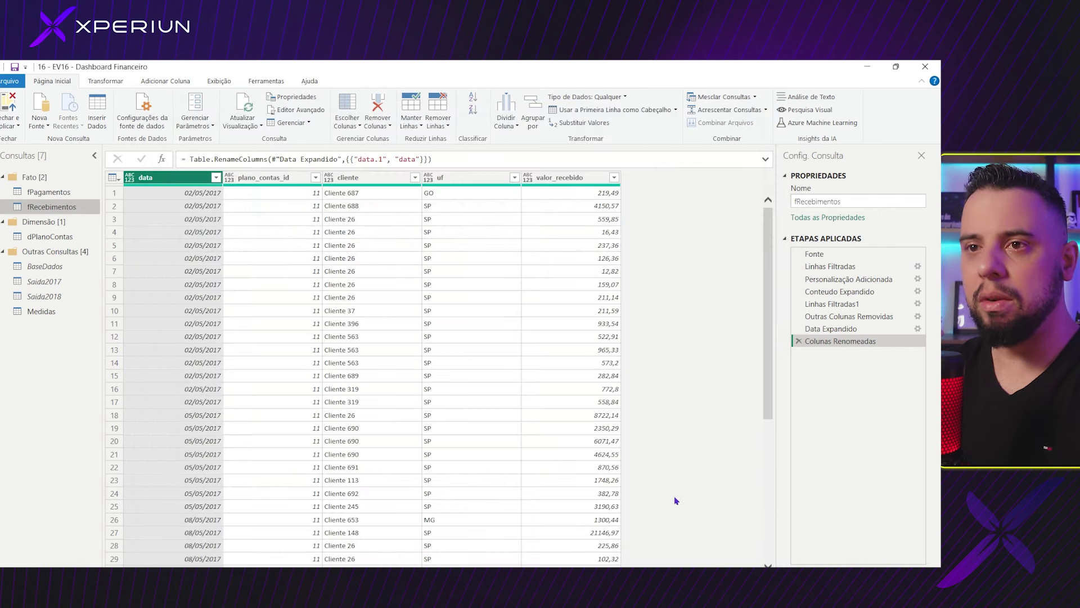
Switch to ChatGPT, restart the prompt with option 5 and submit the complete M code of the fRecebimentos table.
key(alt+Tab)
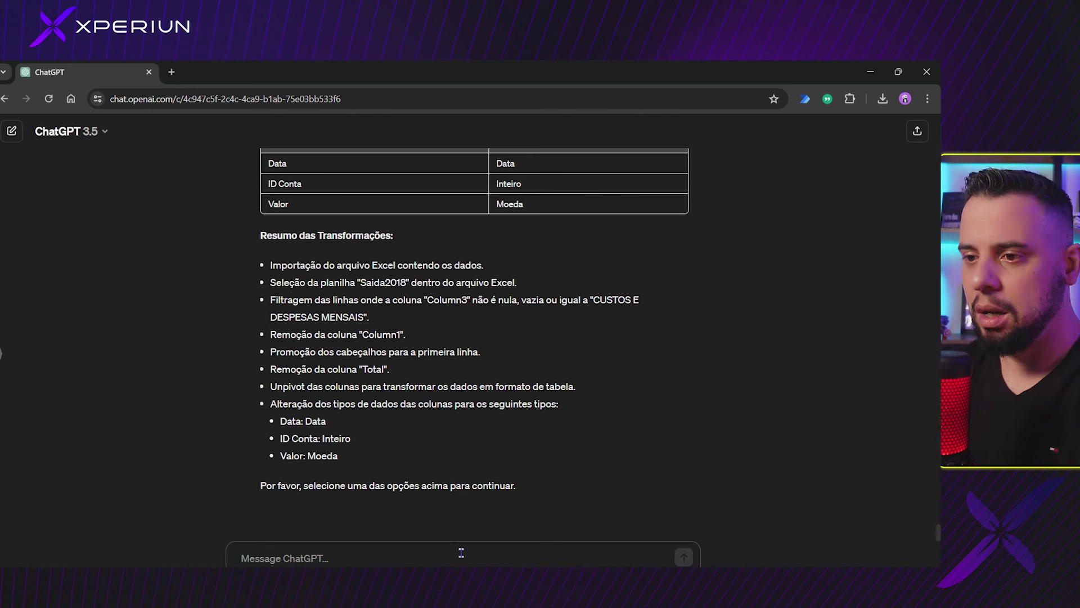
text(5)
key(Return)
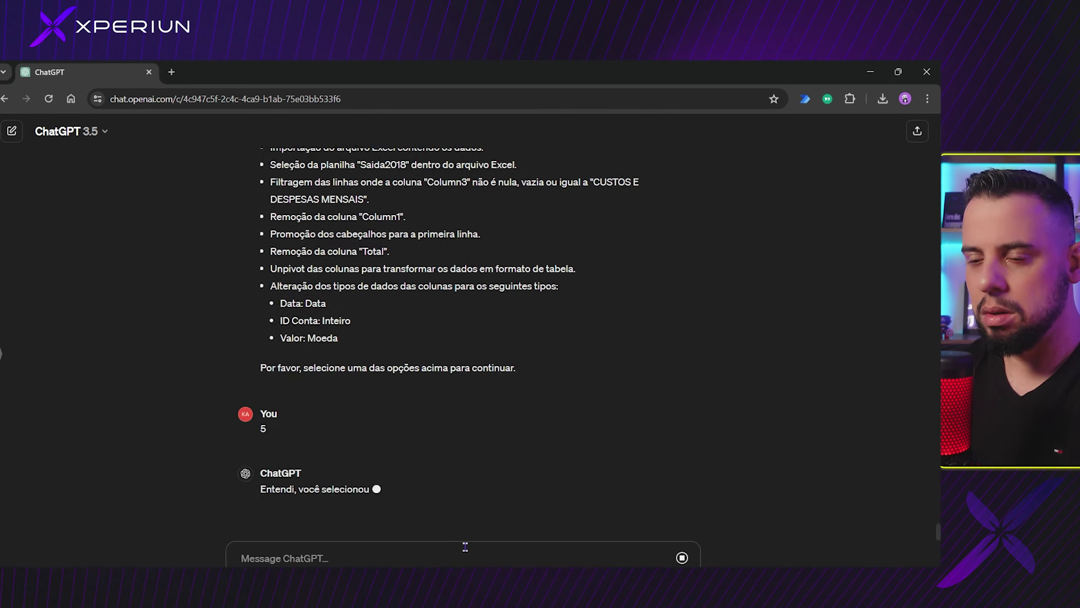
key(ctrl+v)
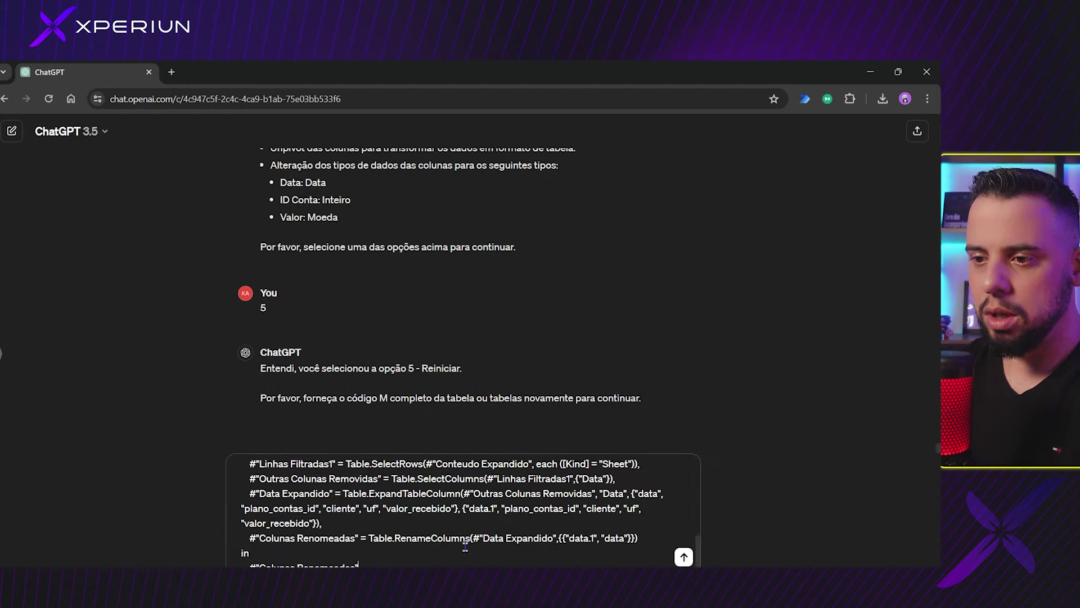
key(Return)
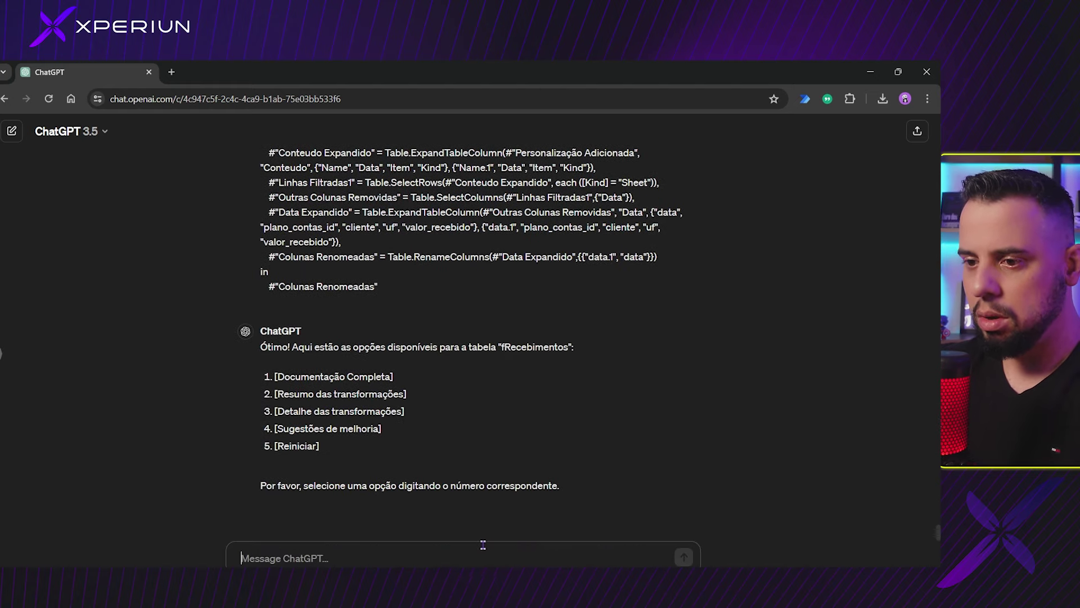
Request the Documentação Completa of fRecebimentos with option 1 and inspect the column names and types in the reply.
text(1)
key(Return)
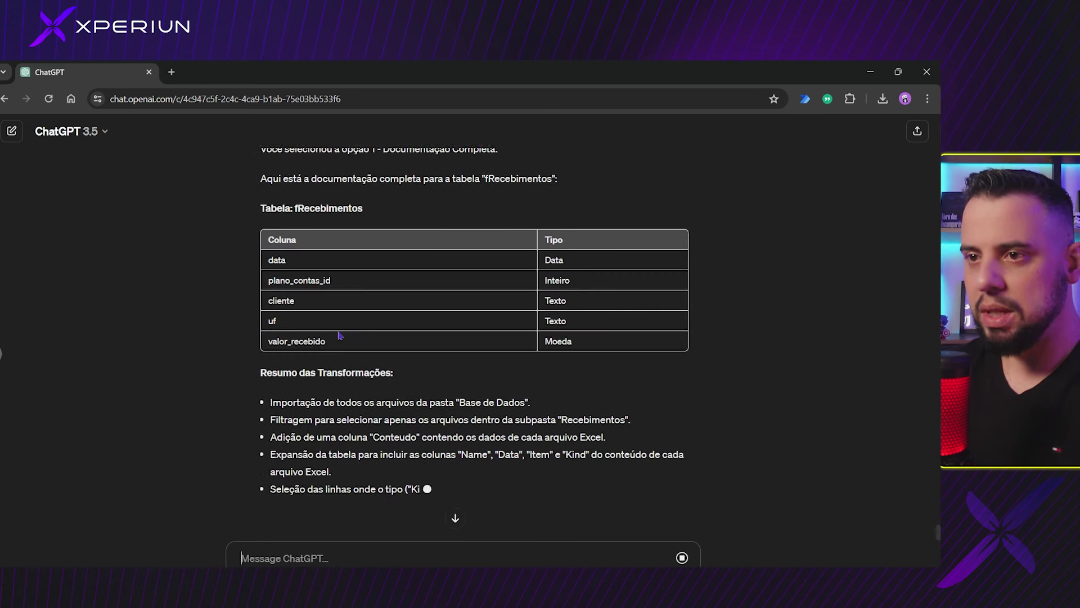
scroll(308, 331, up, 1)
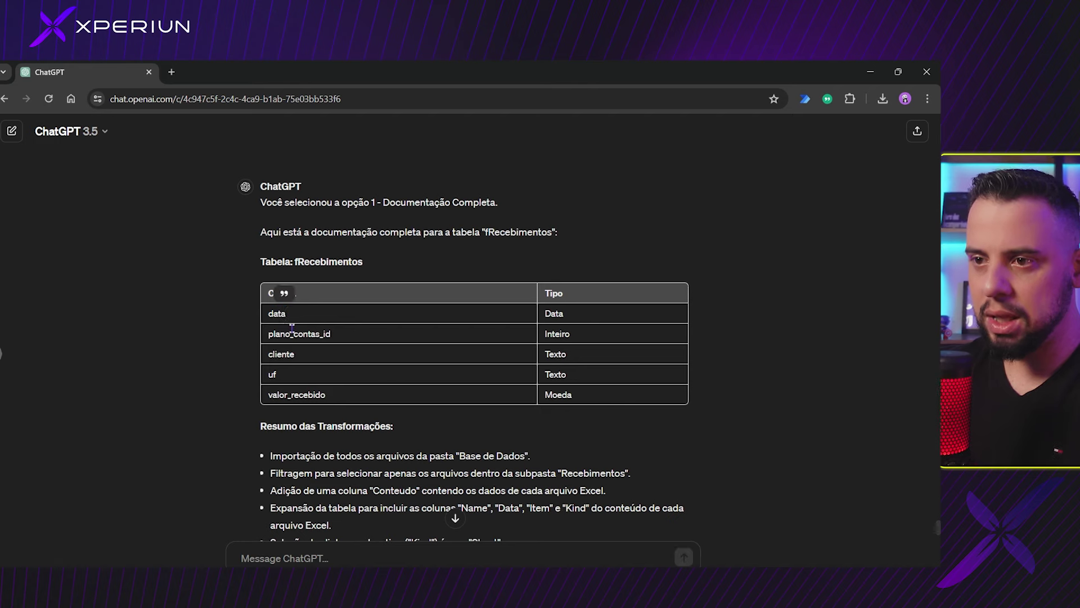
drag(275, 311, 337, 337)
click(358, 321)
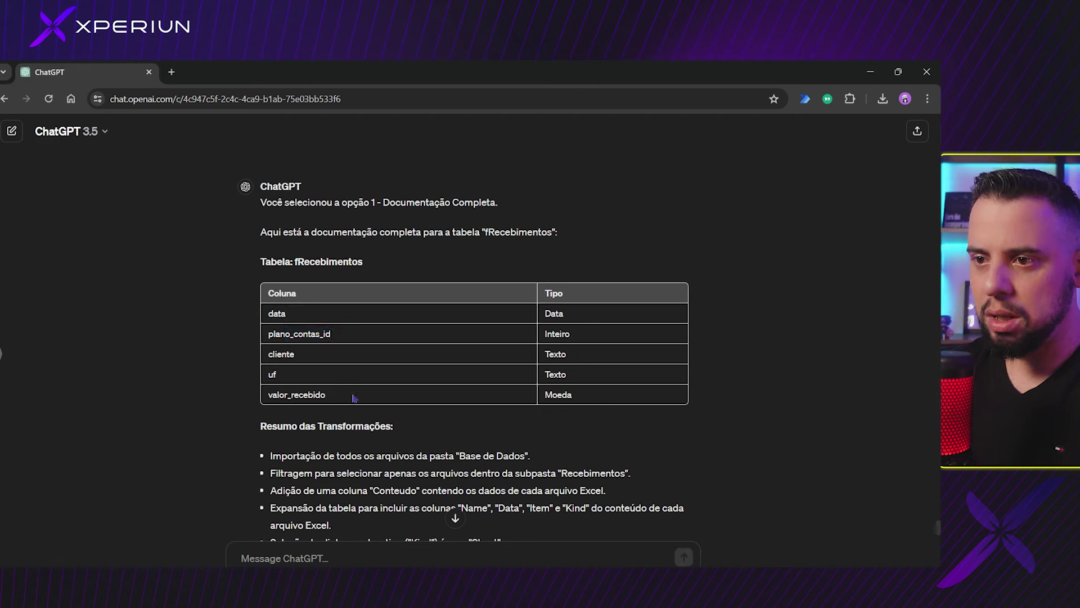
Switch to Power Query and check the fRecebimentos column types one by one from data to valor_recebido.
key(alt+Tab)
click(219, 178)
key(Right)
key(Right)
key(Right)
key(Right)
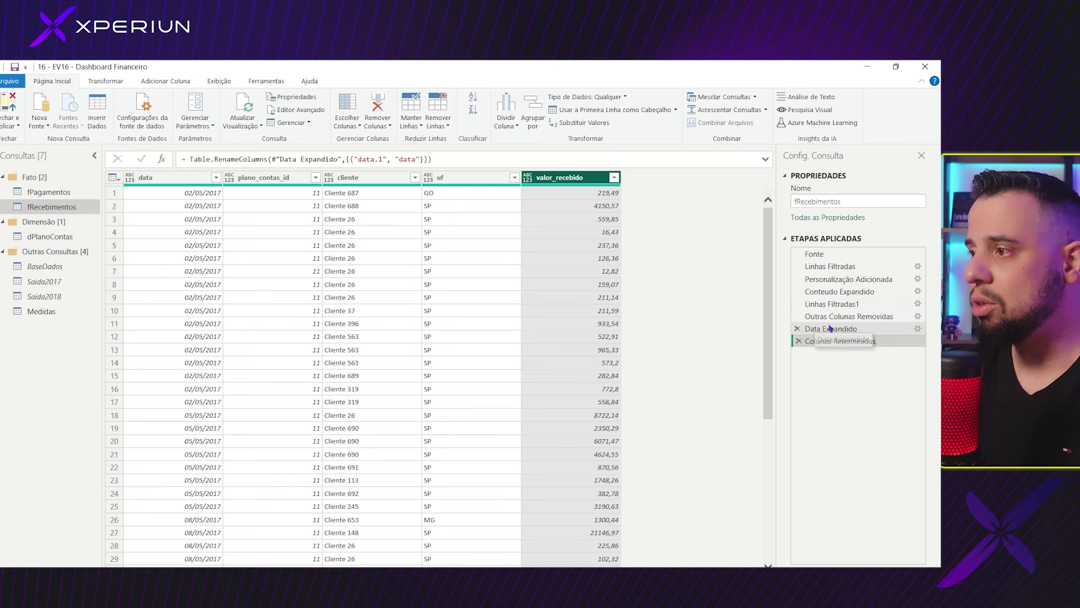
Review the applied steps of fRecebimentos up to Data Expandido, expand its formula and highlight the list of expanded columns.
click(858, 280)
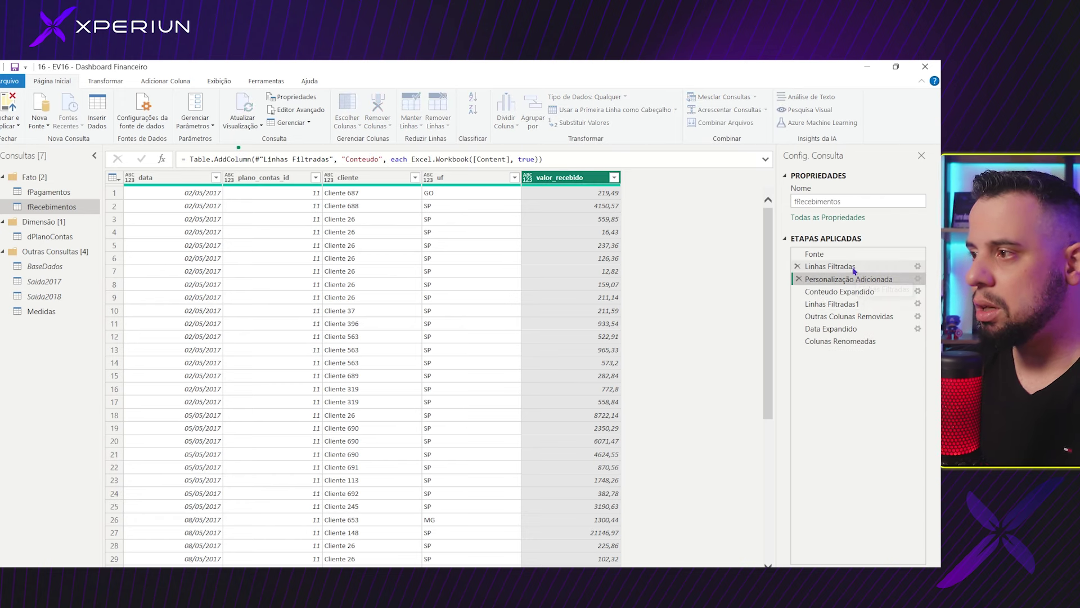
click(851, 267)
click(858, 279)
click(859, 292)
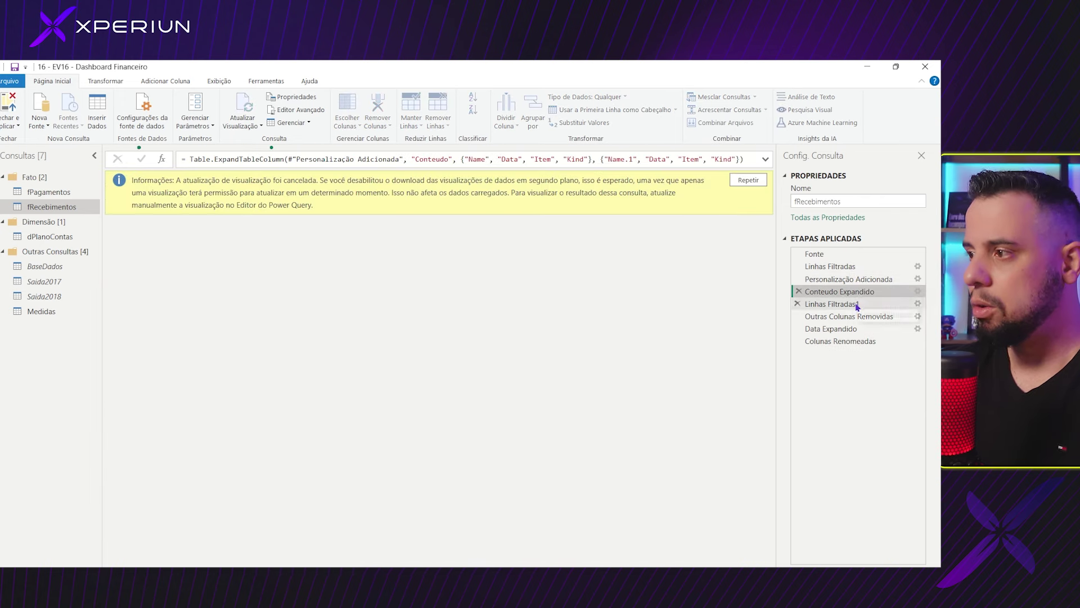
click(847, 304)
click(851, 316)
click(854, 331)
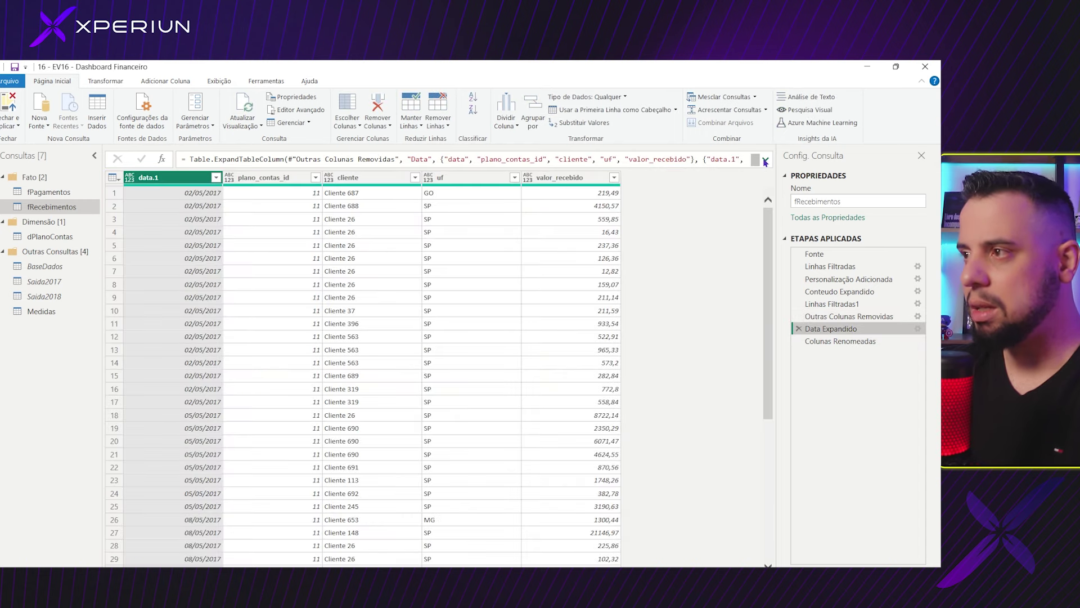
click(765, 160)
drag(449, 159, 444, 187)
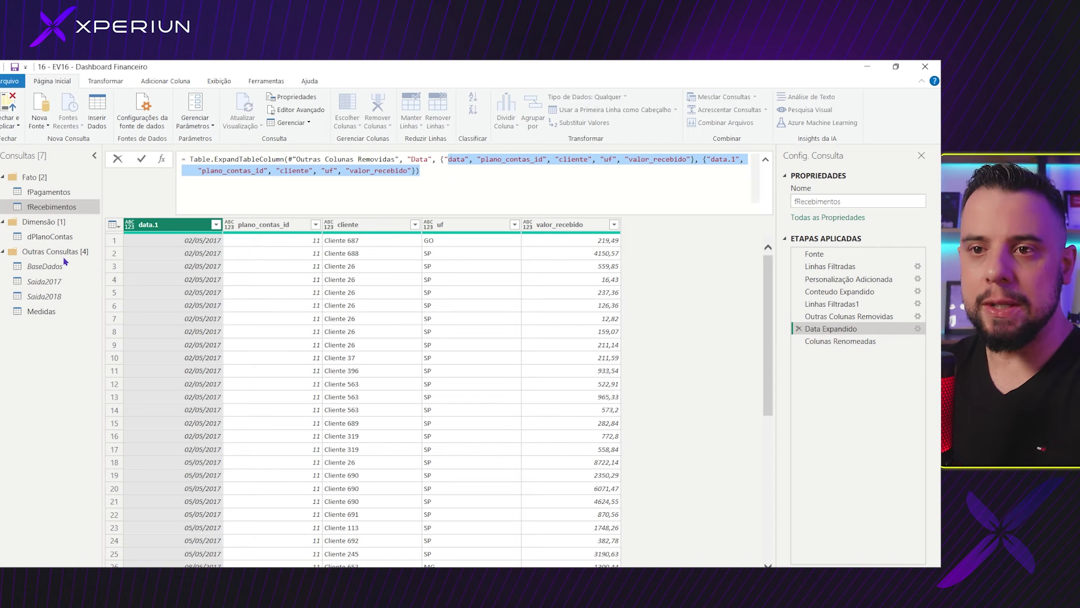
Check the column types and final type-change formula of the Saida2018 and Saida2017 queries.
key(alt+Tab)
key(alt+Tab)
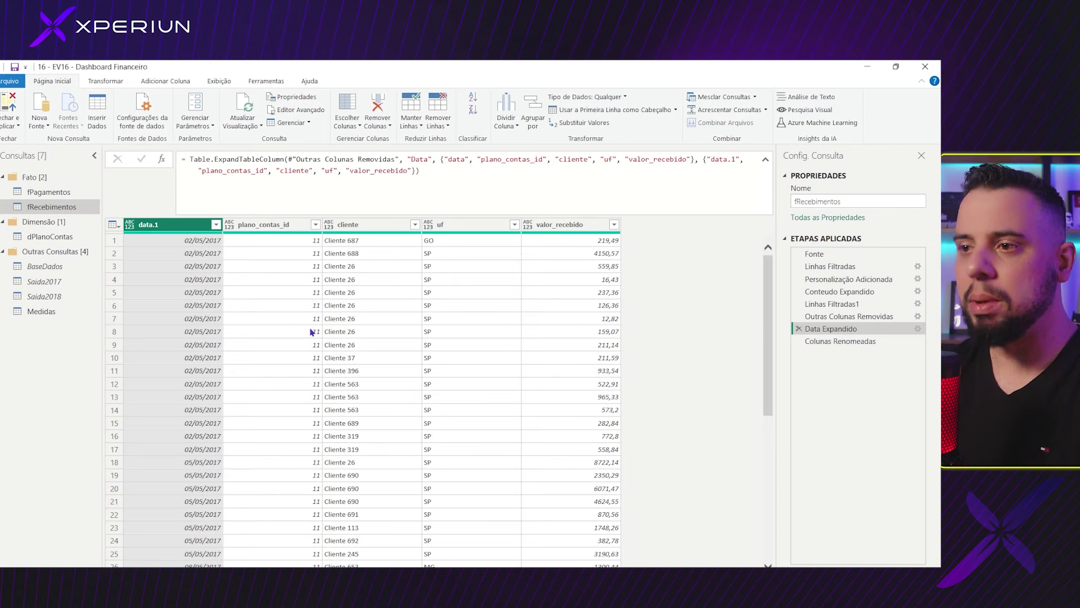
click(67, 297)
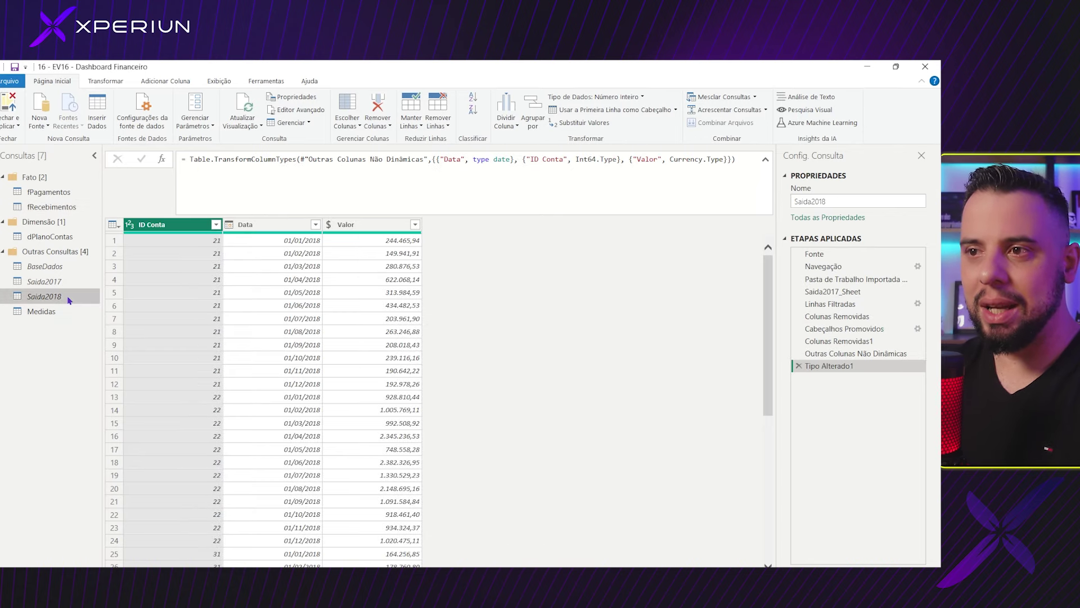
click(69, 283)
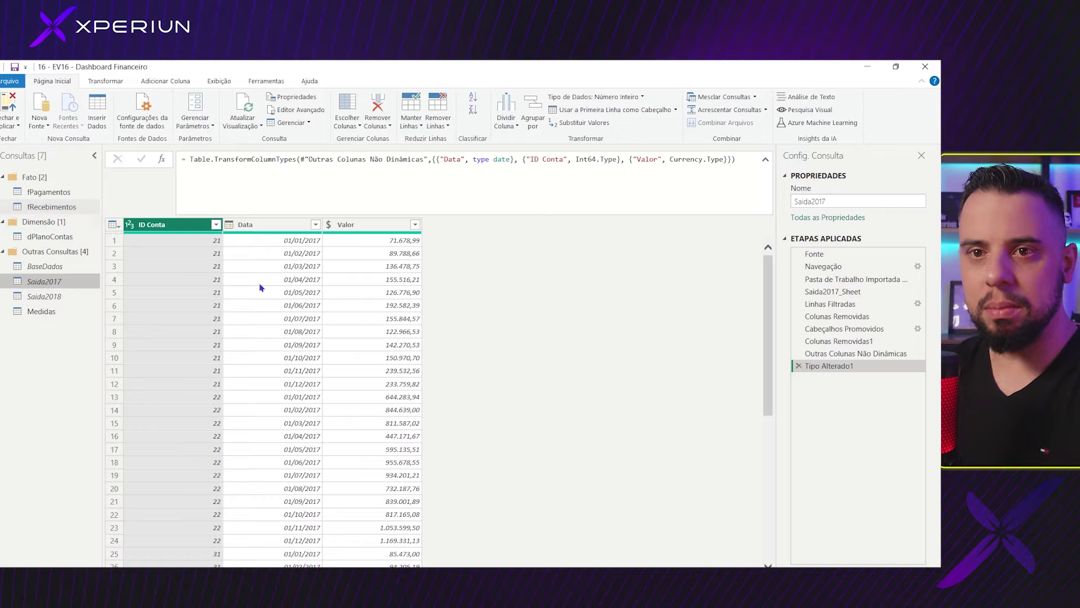
Switch to the Projeto Treinamento Power Query window and look through the column types of fMetas, fVendas and dVendedor.
key(alt+Tab)
key(alt+Tab)
mouse_move(330, 566)
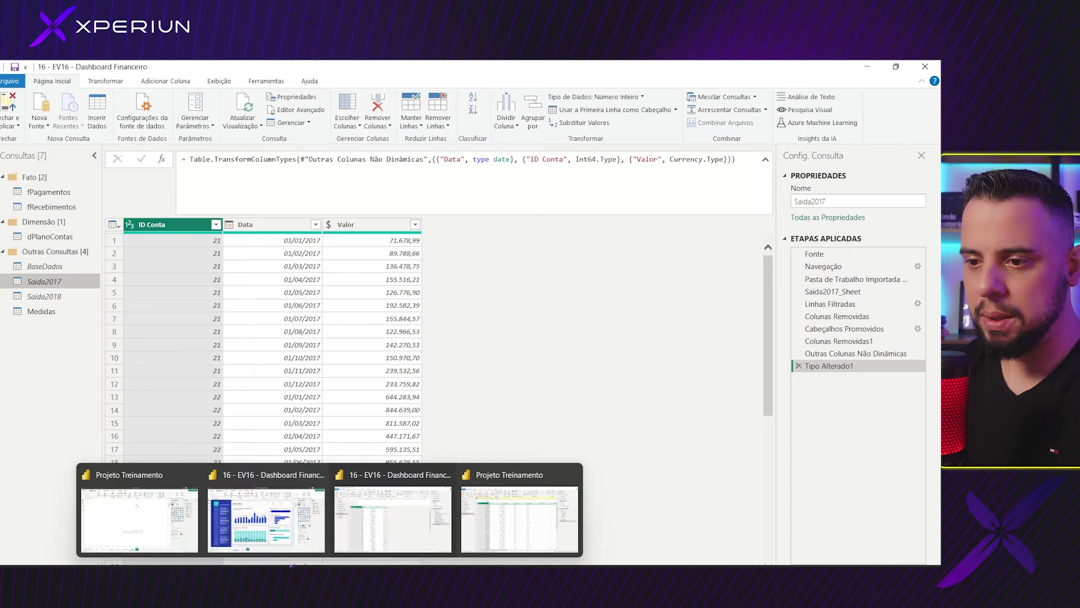
click(506, 526)
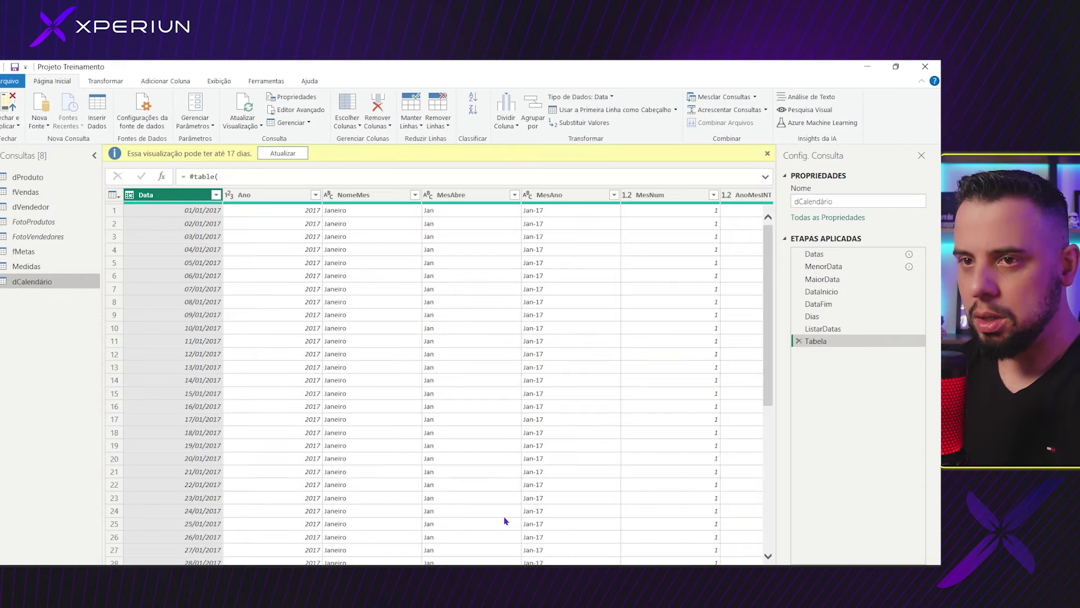
click(52, 257)
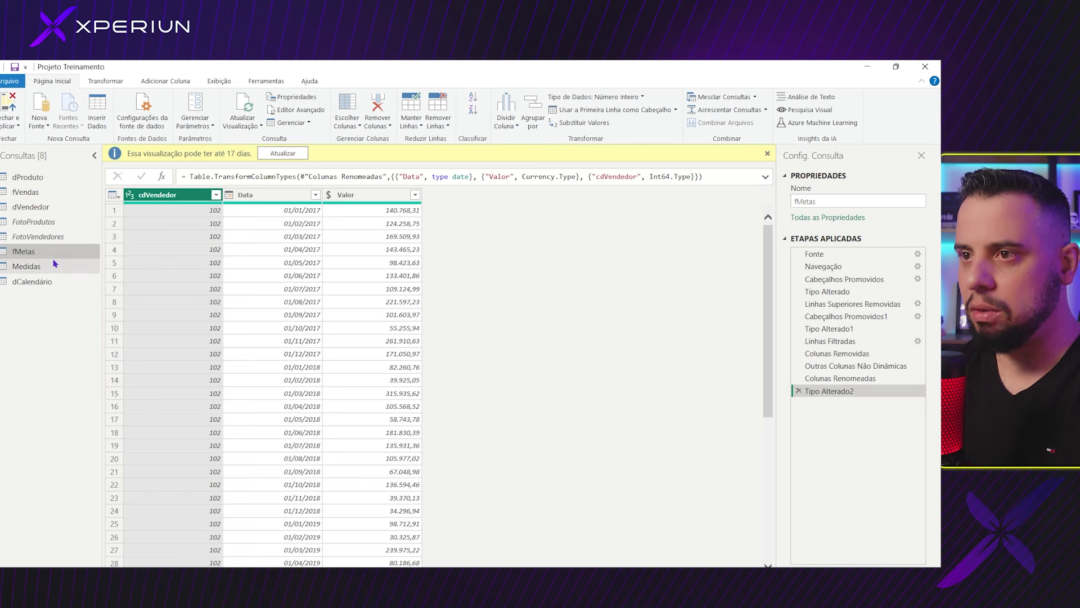
click(47, 193)
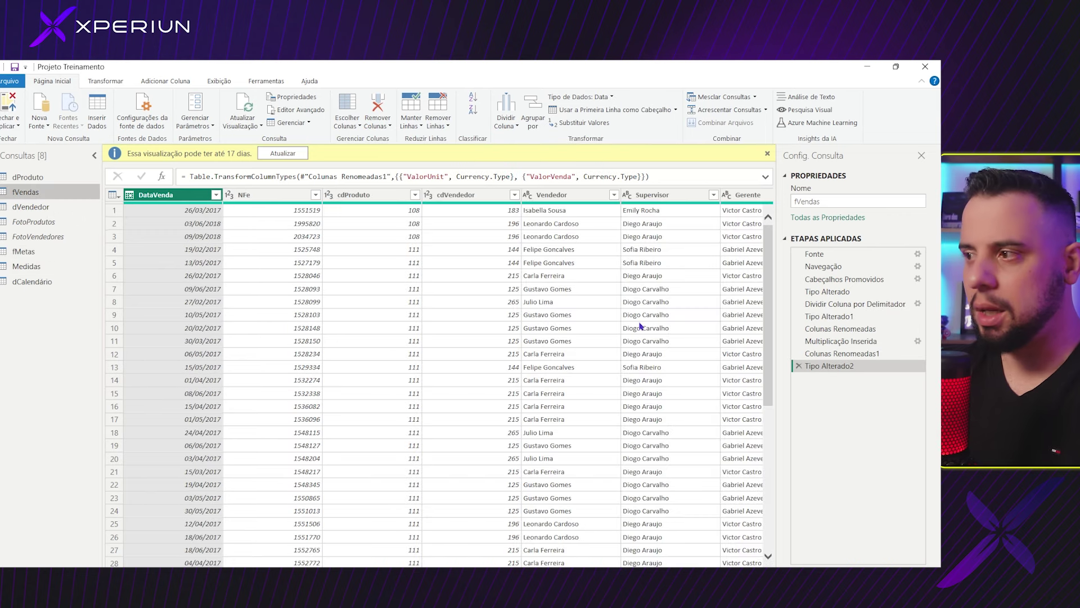
click(39, 208)
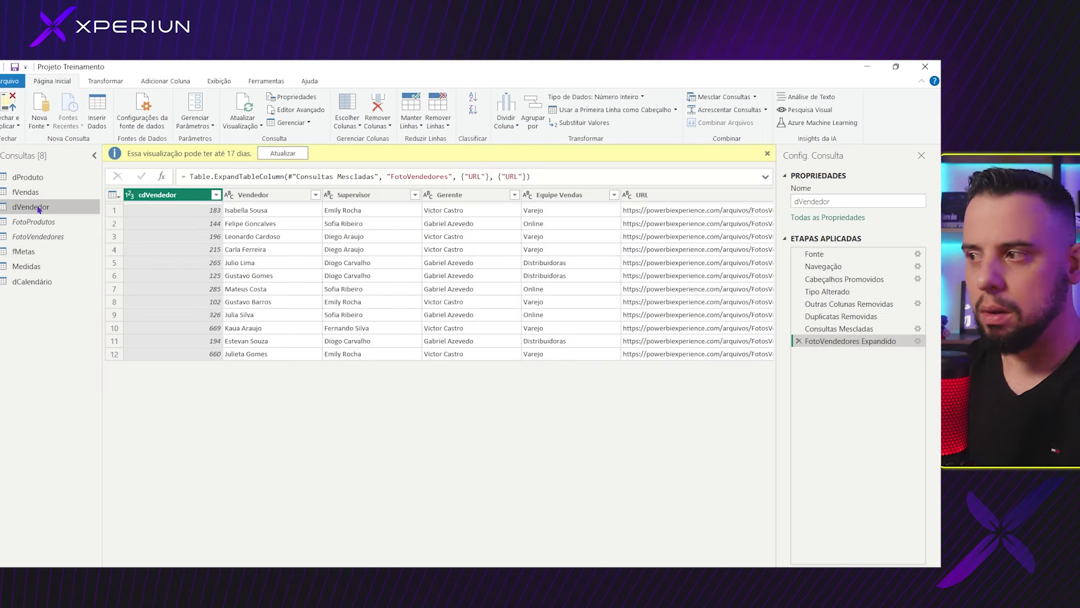
click(52, 251)
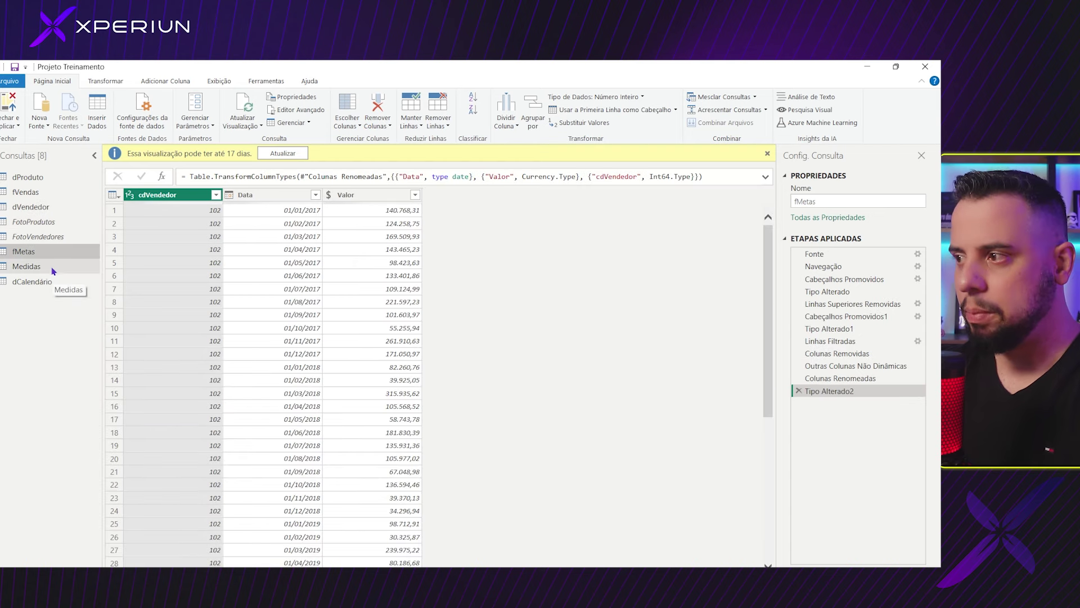
Inspect the Tipo Alterado2 step of the dProduto query, keeping the step in place.
click(39, 179)
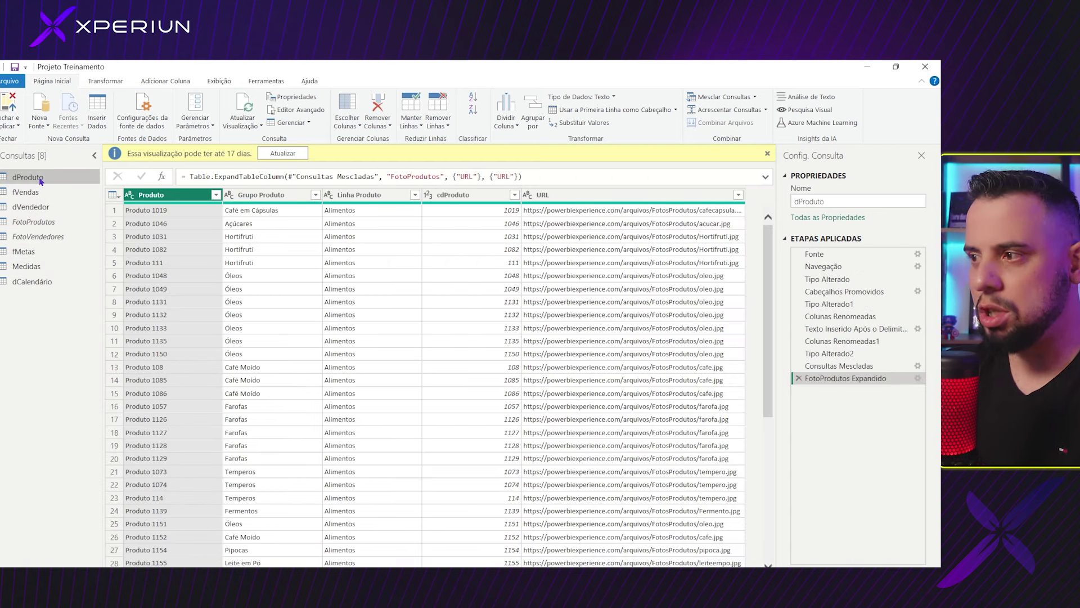
click(799, 355)
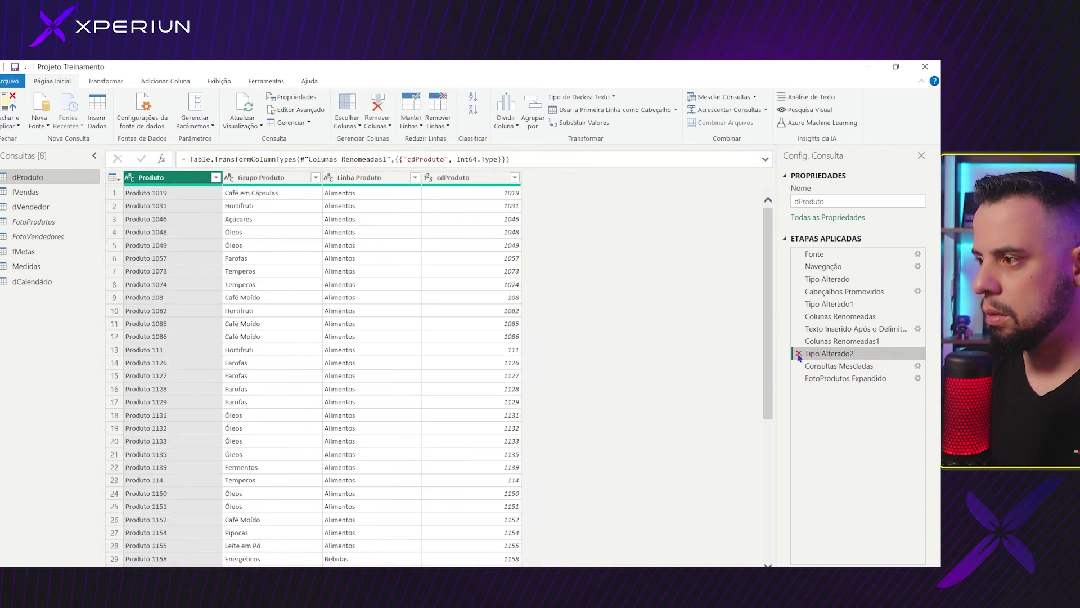
click(799, 354)
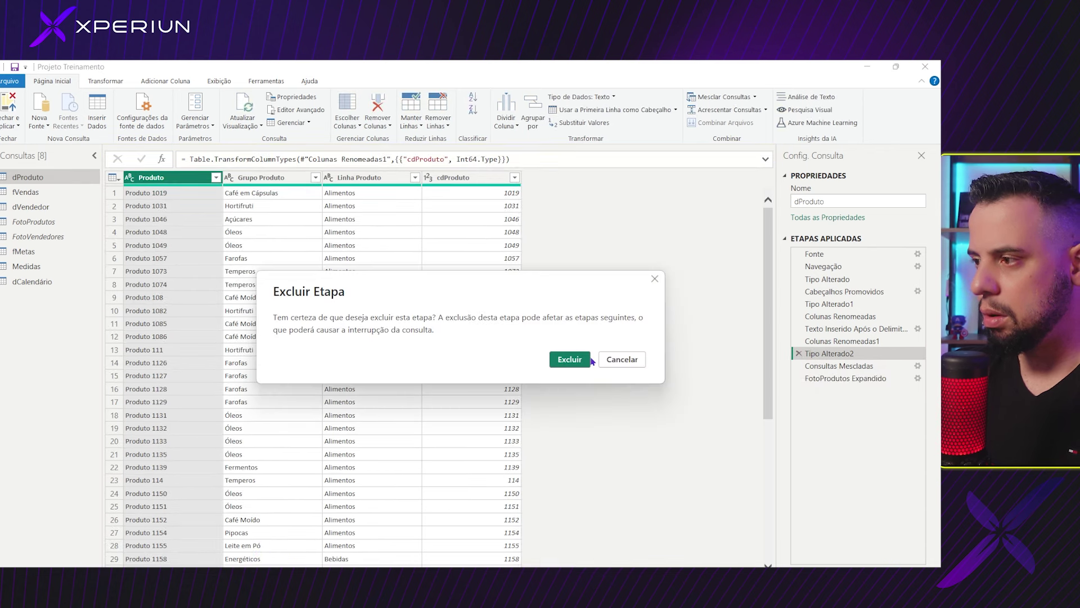
click(619, 360)
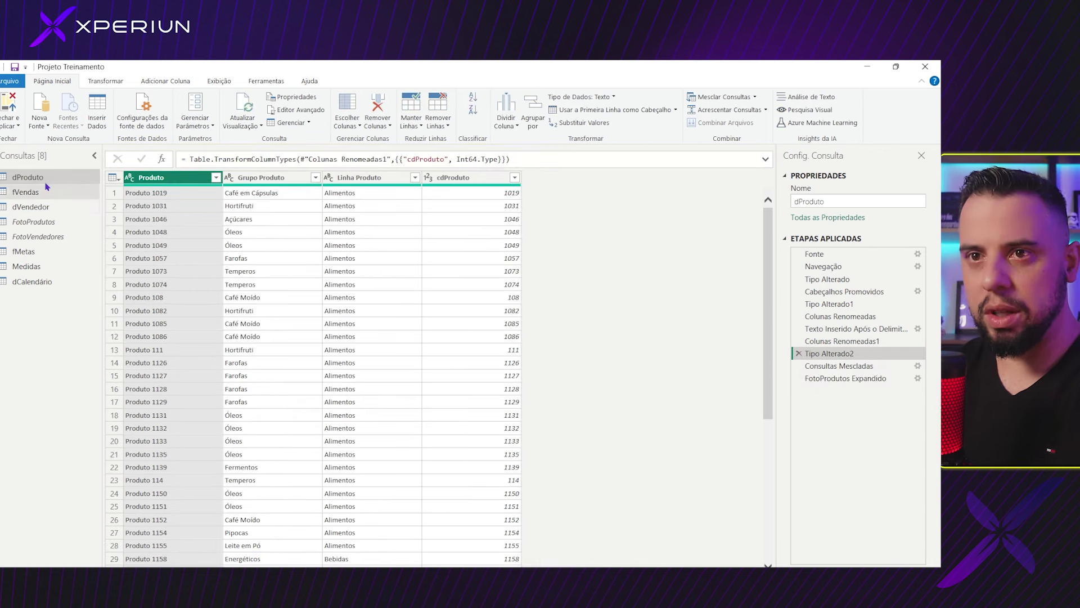
Switch to ChatGPT, highlight the plano_contas_id type in the fRecebimentos documentation and read the Resumo das Transformações.
key(alt+Tab)
key(alt+Tab)
key(alt+Tab)
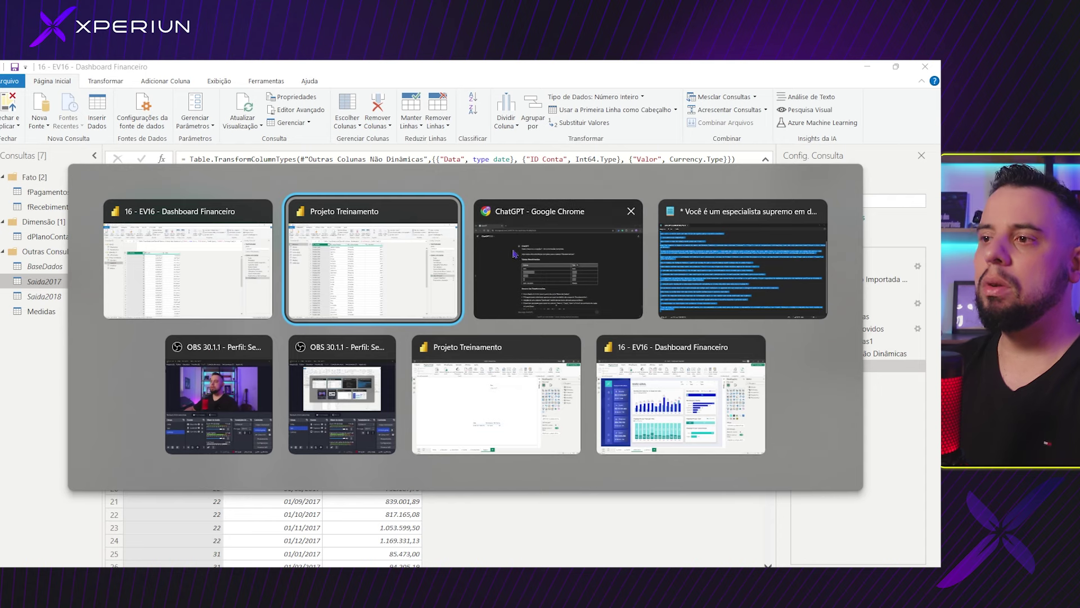
click(669, 353)
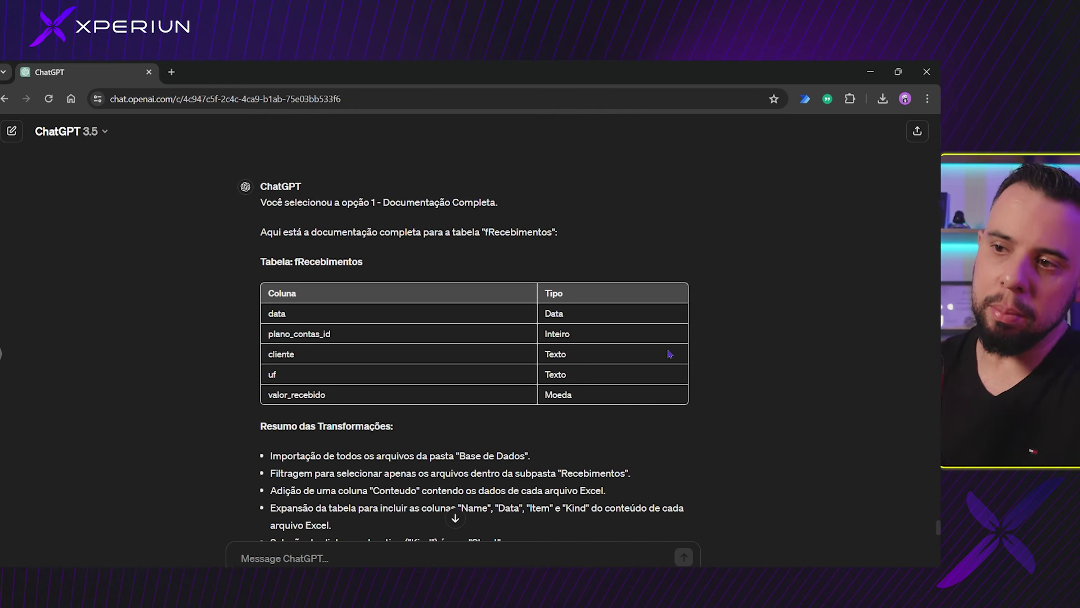
drag(564, 304, 569, 333)
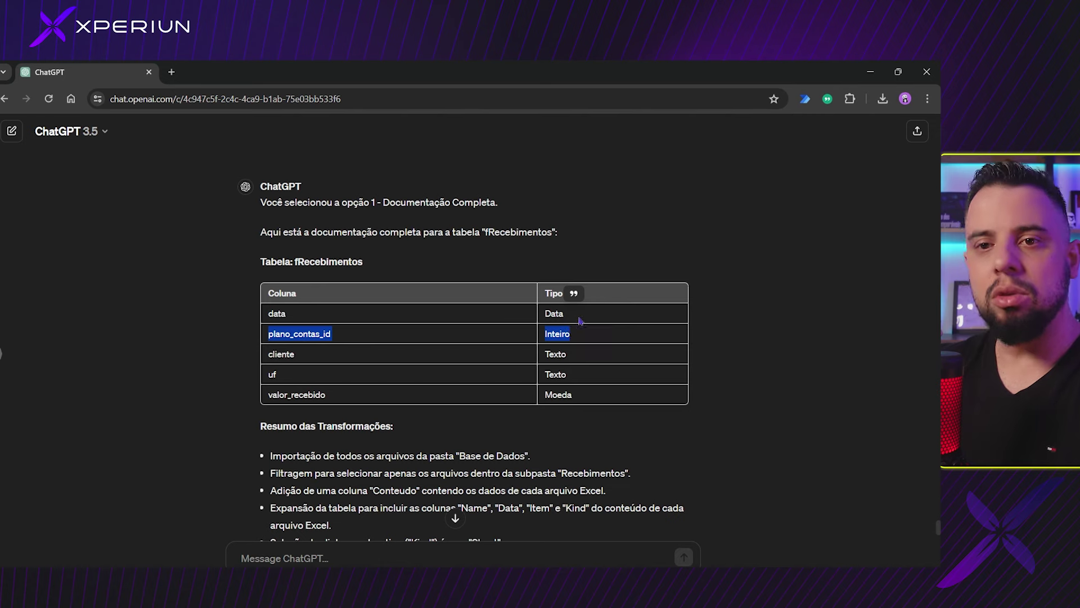
click(421, 349)
double_click(545, 334)
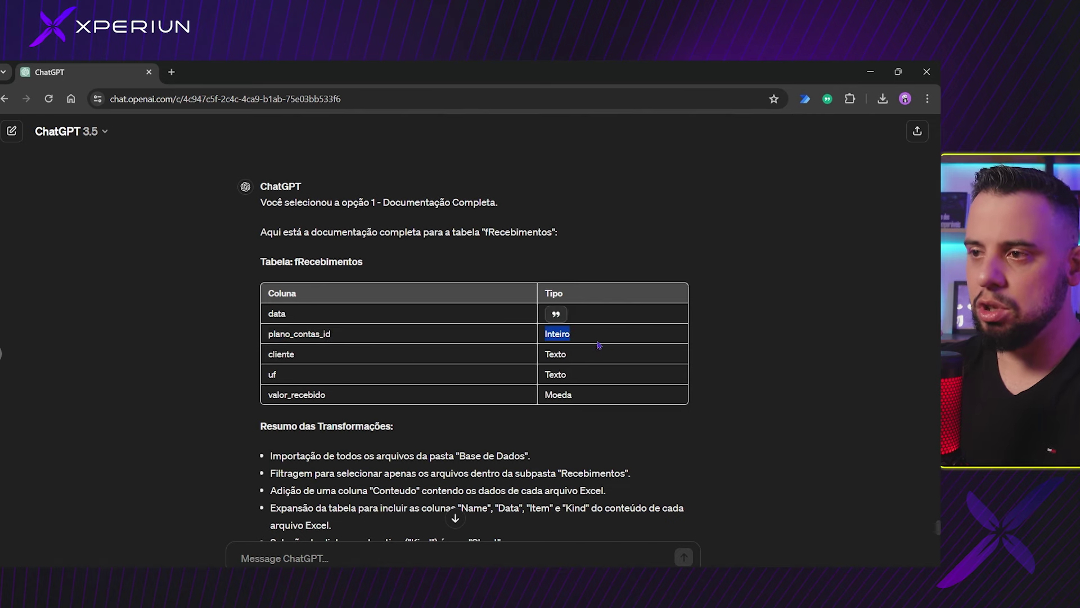
scroll(589, 337, down, 3)
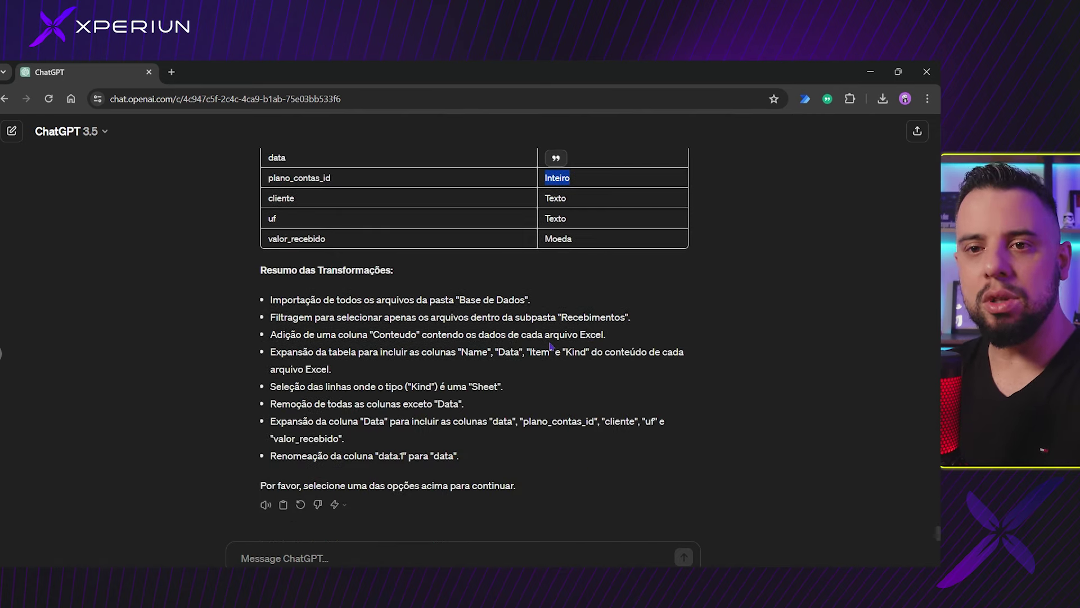
Reread the submitted fRecebimentos M code in the chat and compare it with the generated documentation.
key(alt+Tab)
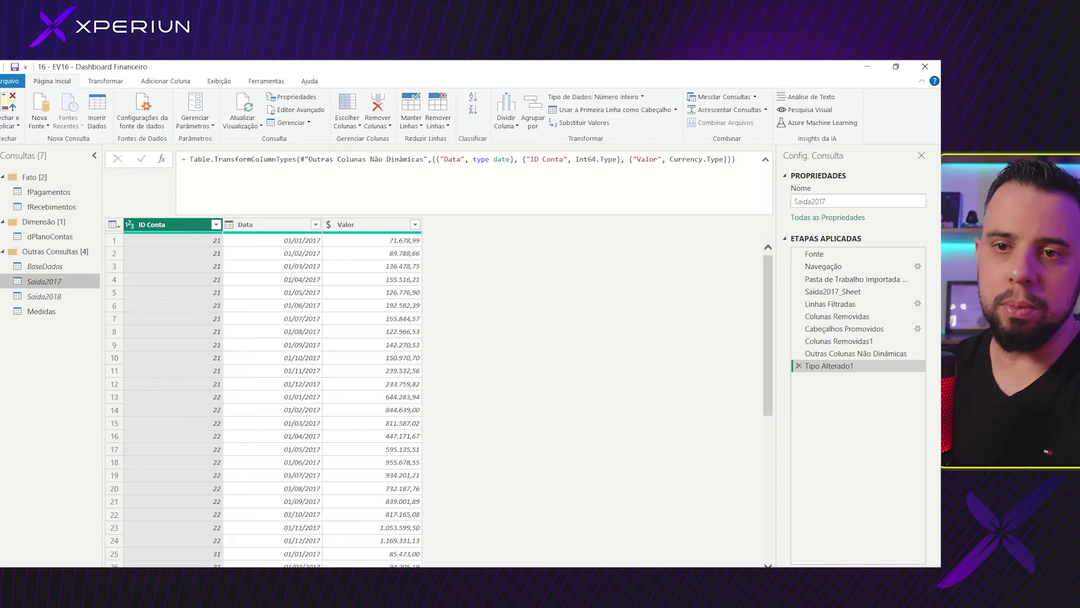
key(alt+Tab)
scroll(304, 228, up, 15)
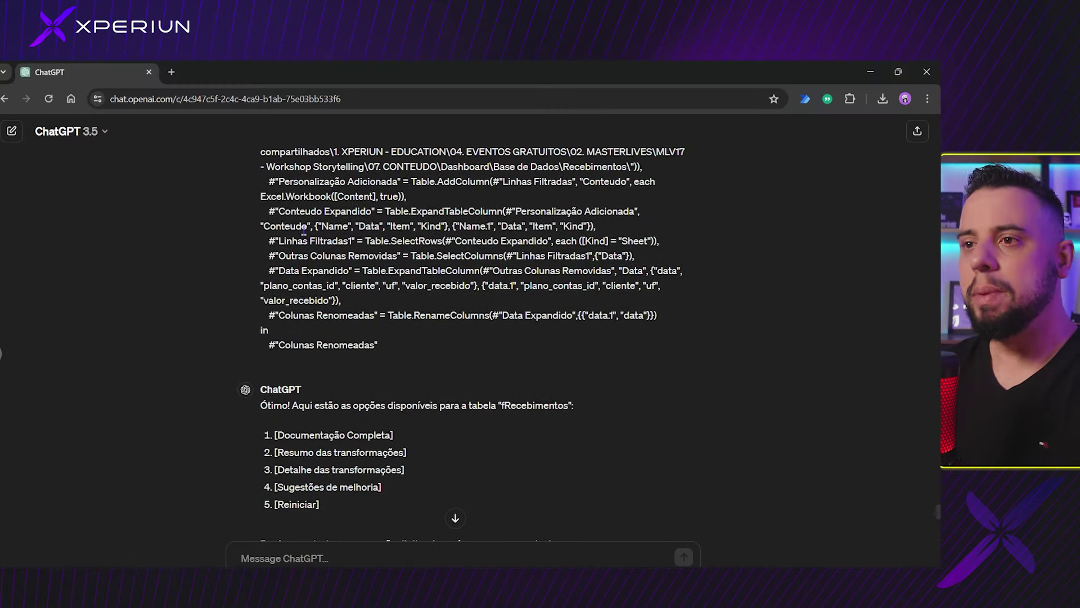
scroll(304, 228, down, 15)
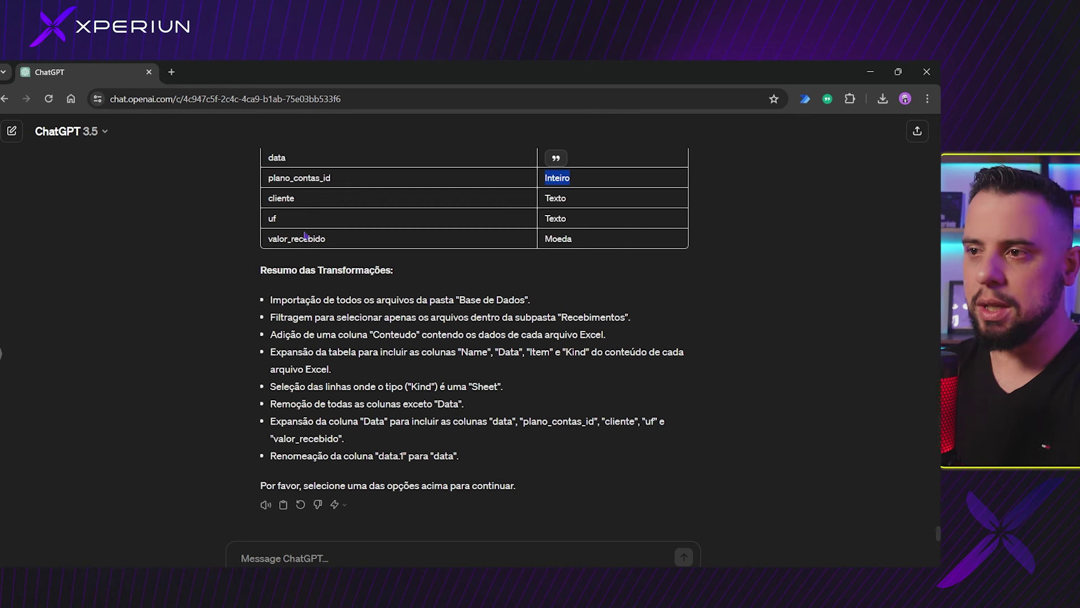